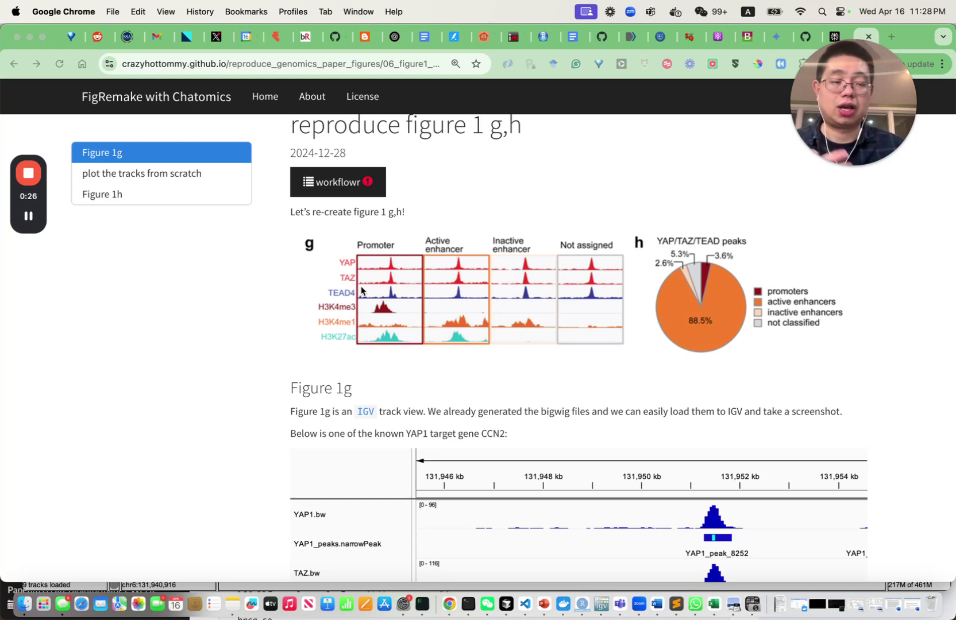
Switch from the figure 1 g,h page to IGV and zoom in on the CCN2 gene and its neighbouring peaks on chr6
scroll(348, 296, up, 1)
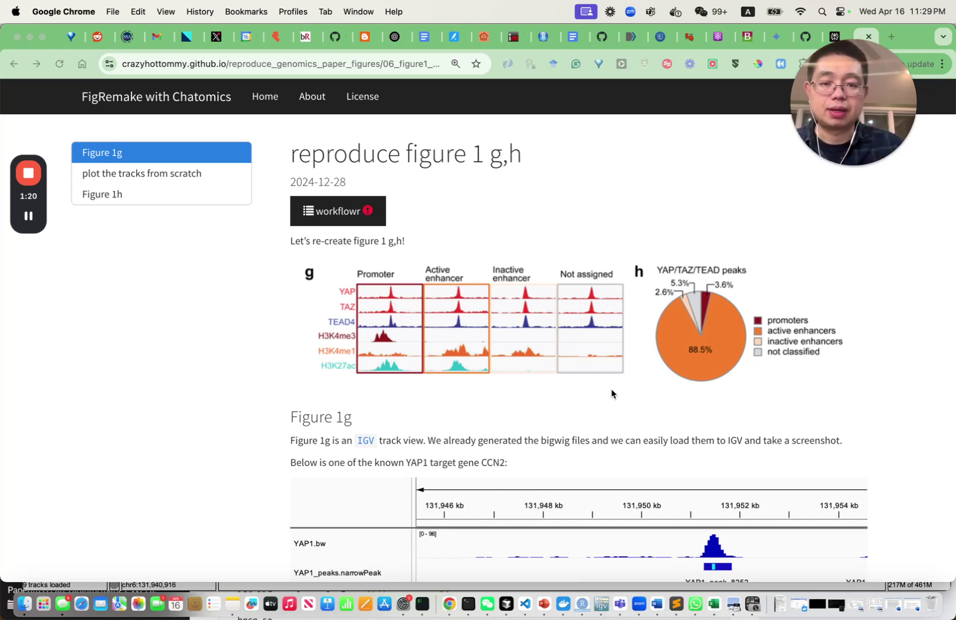
scroll(613, 394, down, 2)
scroll(508, 362, down, 2)
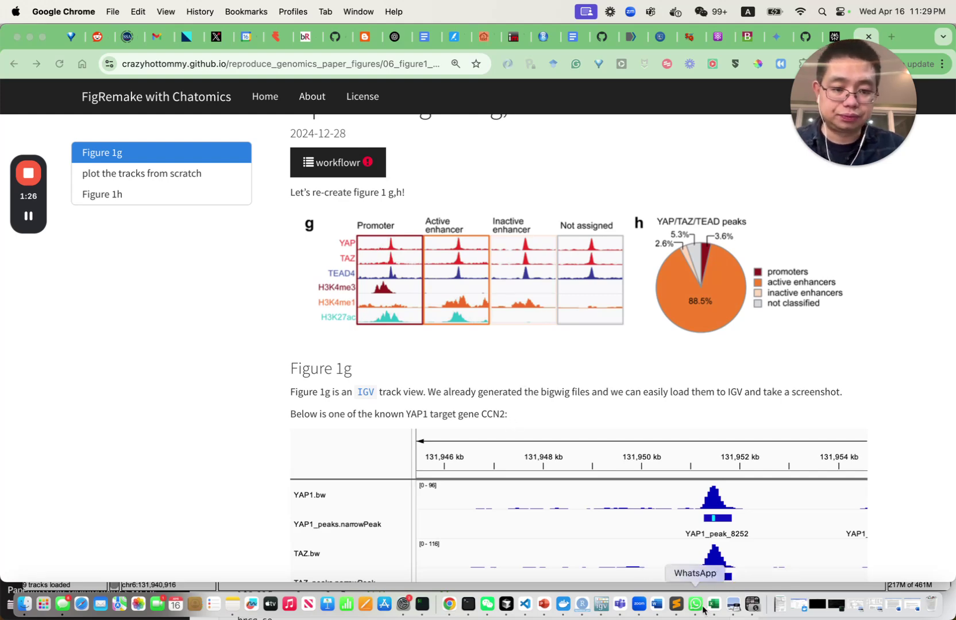
click(601, 604)
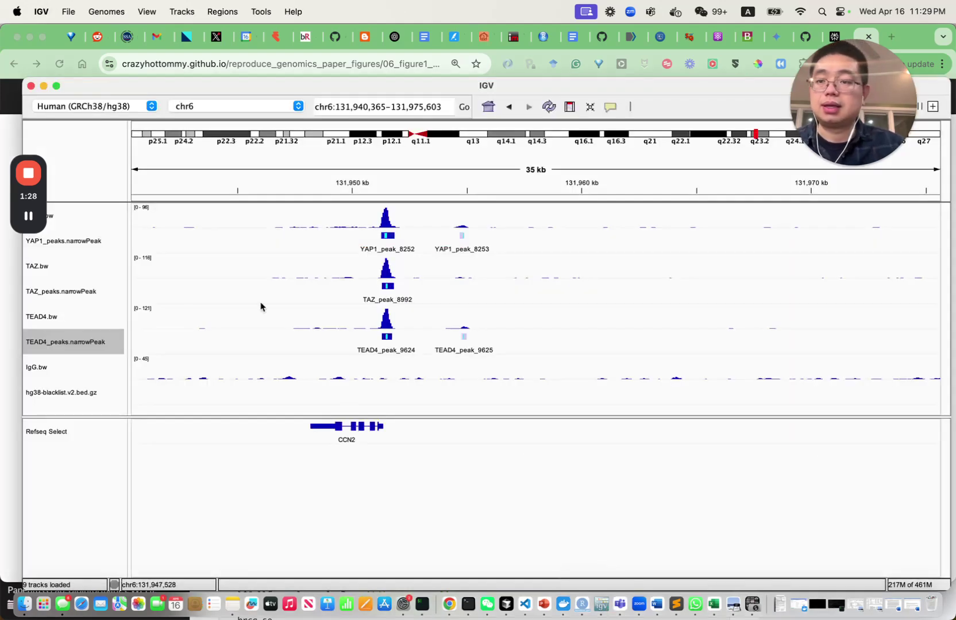
drag(228, 87, 247, 21)
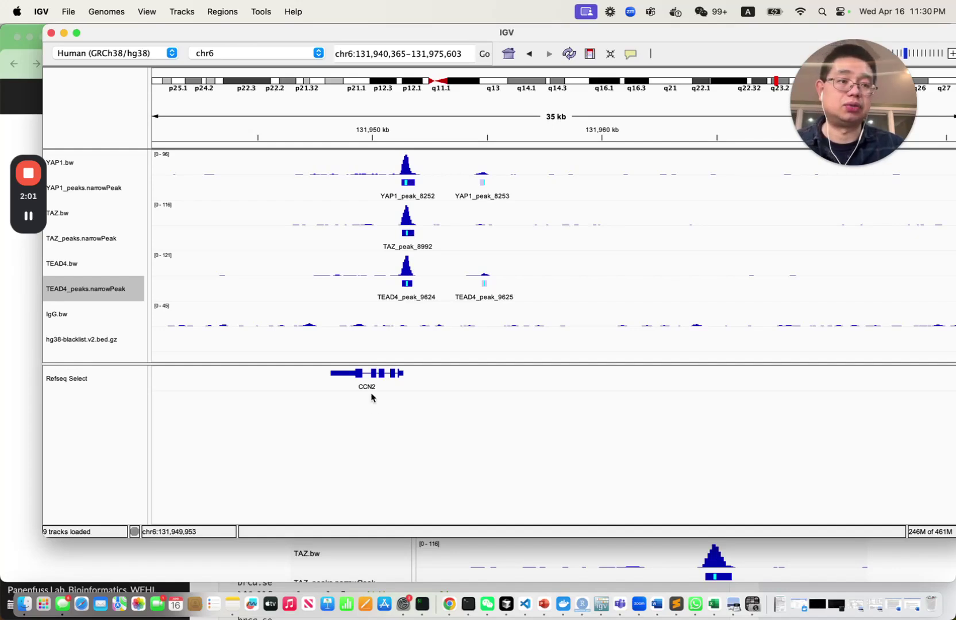
drag(339, 109, 467, 107)
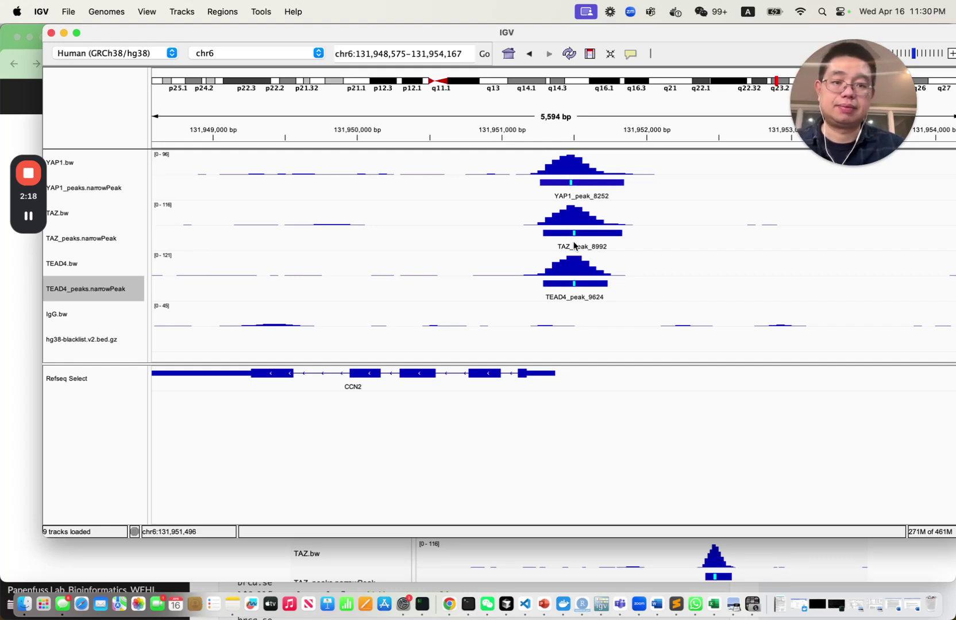
Reposition the IGV window and zoom out around the CCN2 locus to a span of about 38 kb
drag(821, 36, 763, 67)
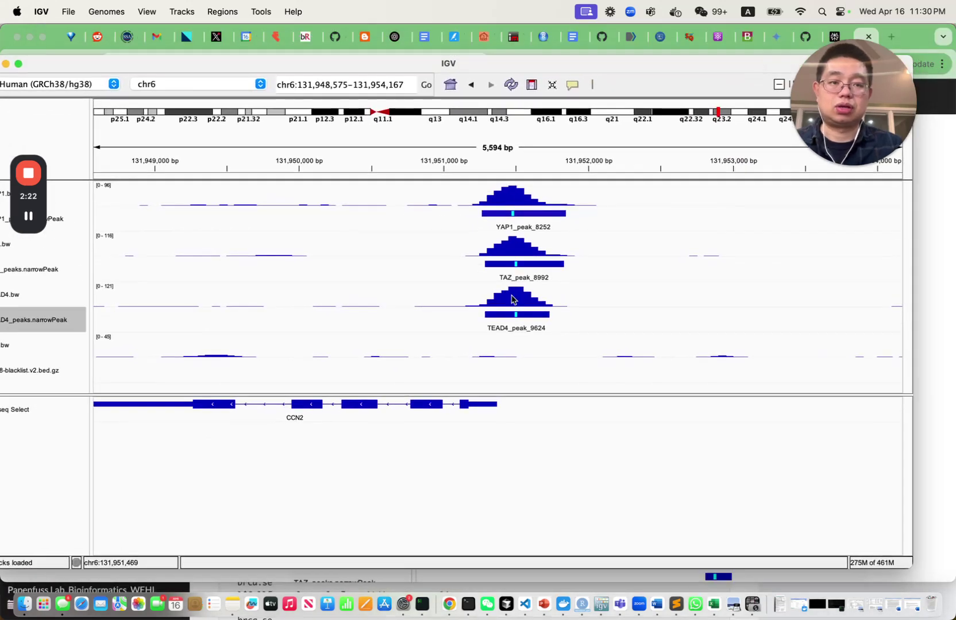
mouse_move(696, 67)
mouse_down()
mouse_move(666, 67)
mouse_move(697, 60)
mouse_up()
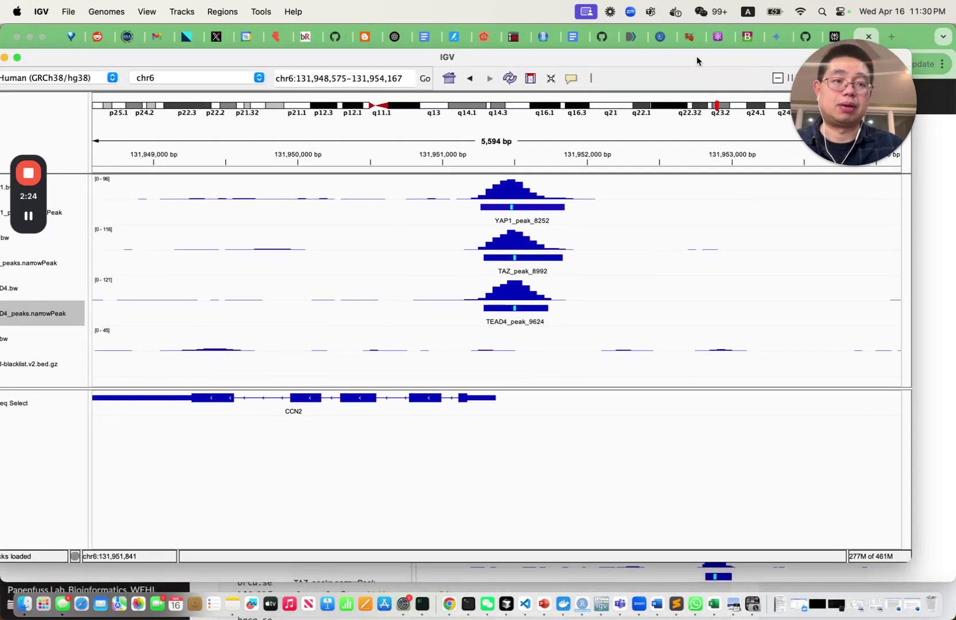
click(777, 82)
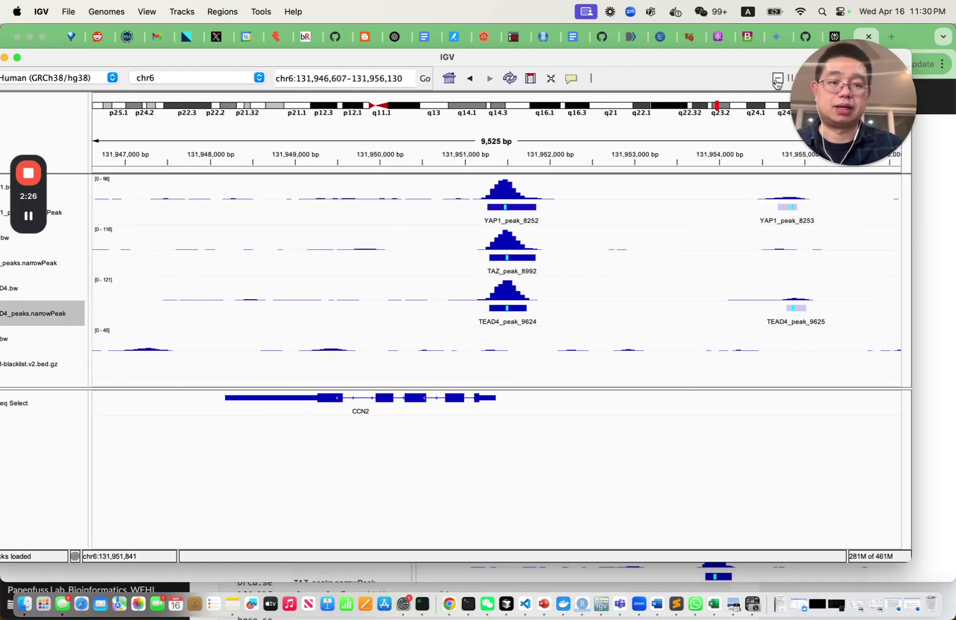
click(776, 83)
click(777, 82)
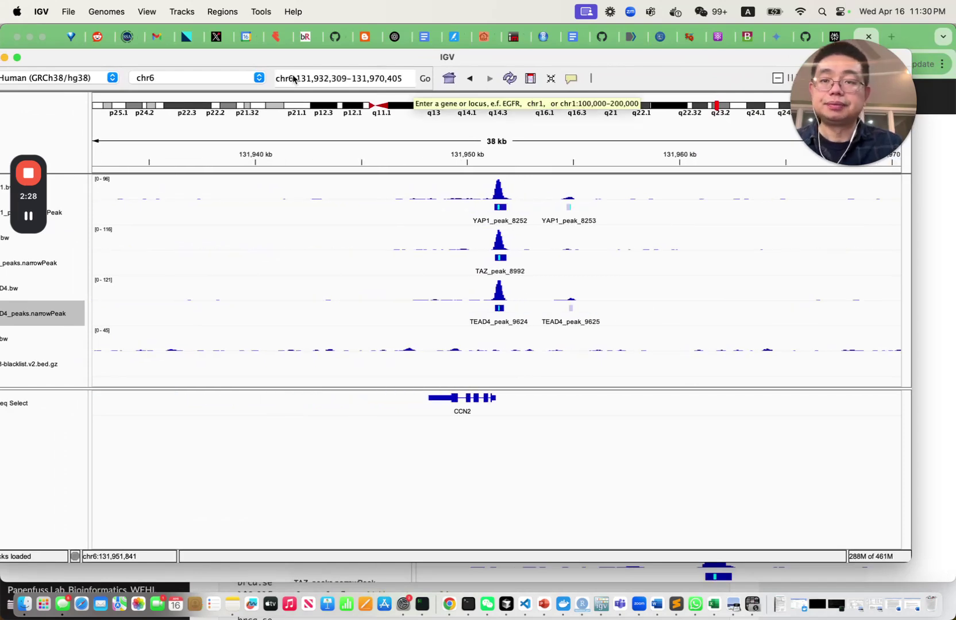
Change the track color of YAP1.bw to red
drag(275, 58, 362, 54)
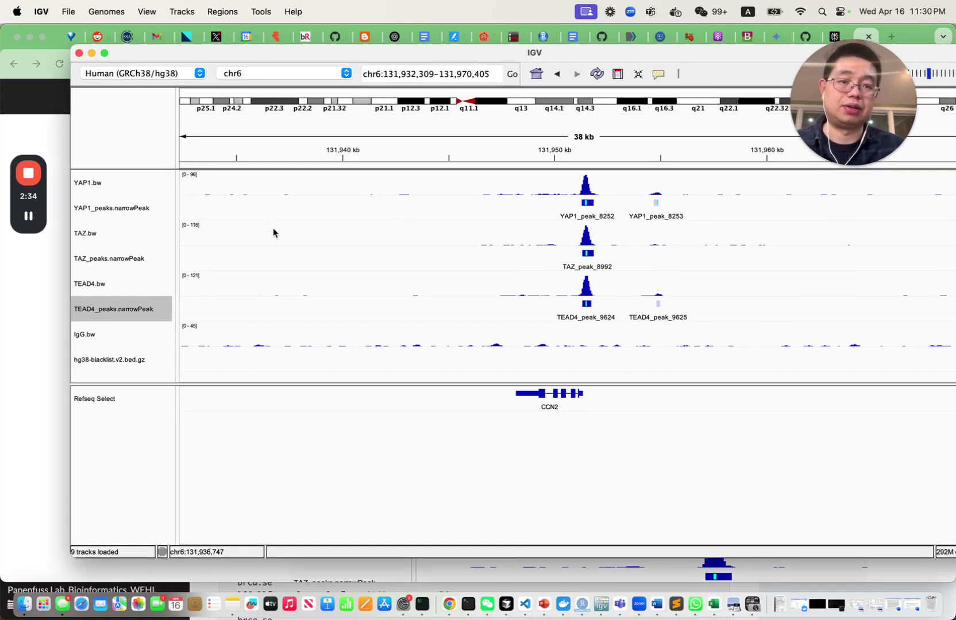
click(128, 188)
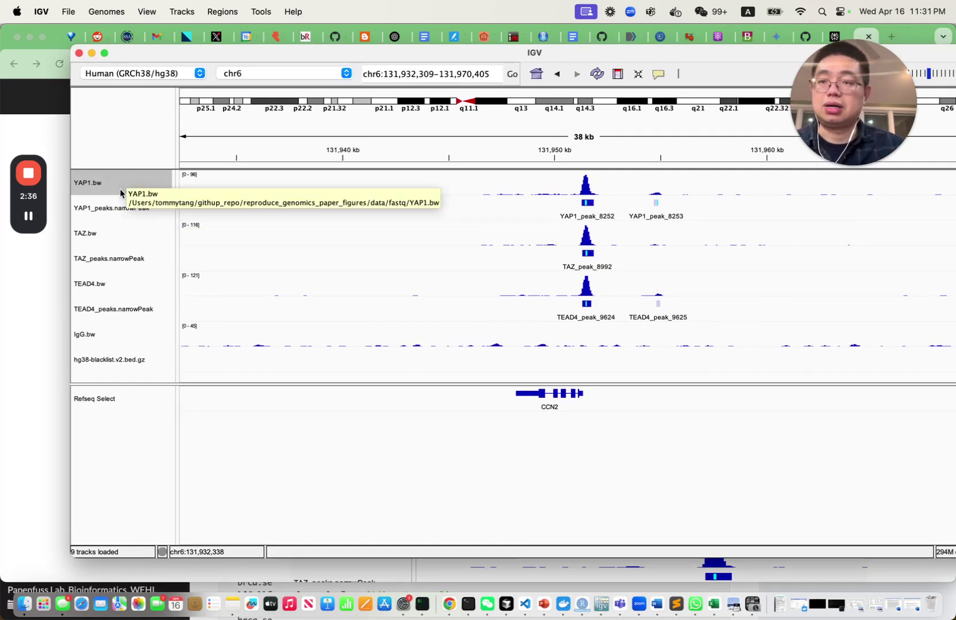
right_click(128, 183)
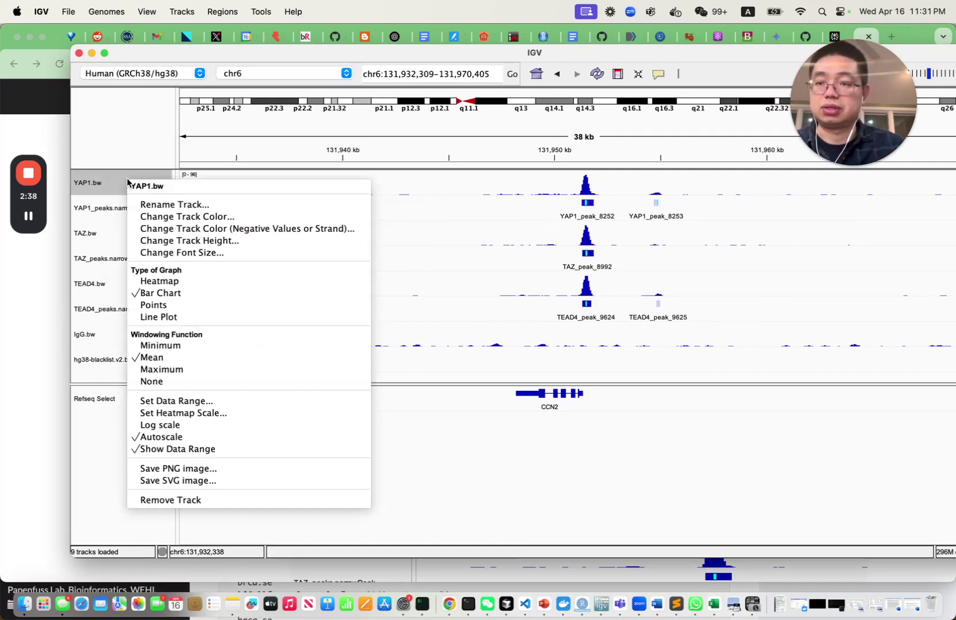
click(226, 217)
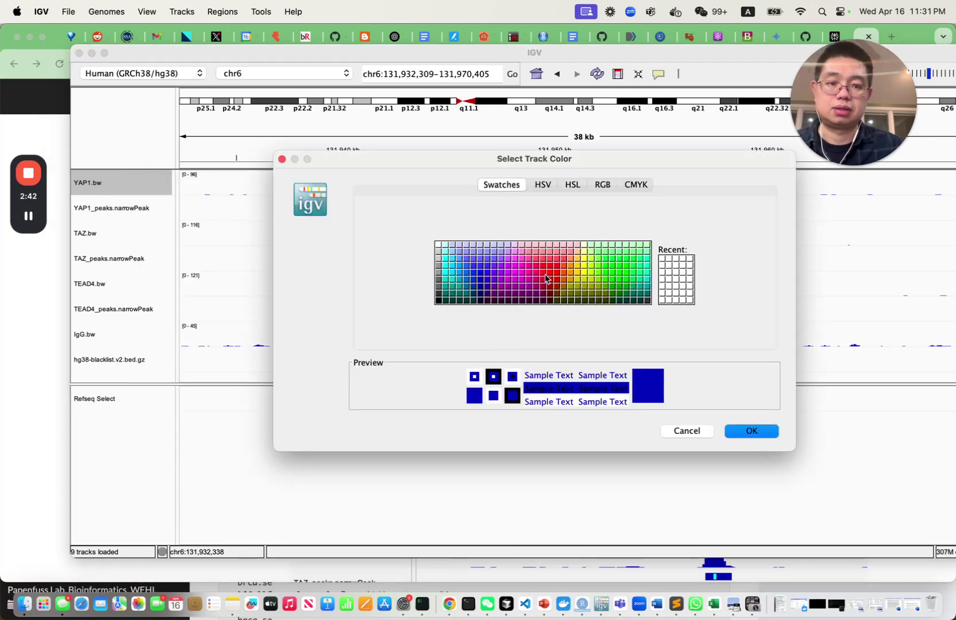
click(546, 281)
click(750, 432)
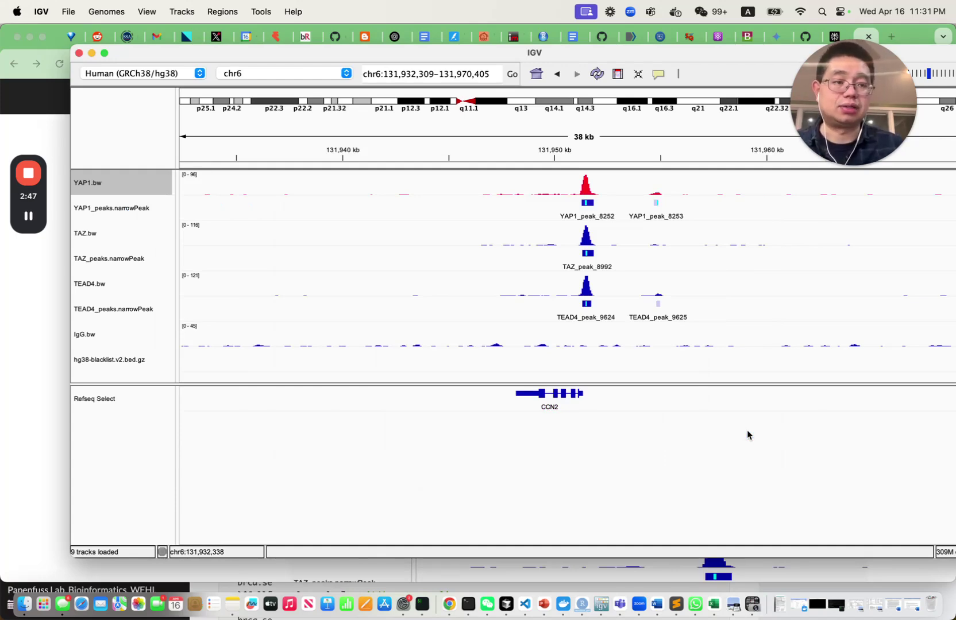
Zoom in on the peak near CCN2, narrowing to a 51 bp range at the start of YAP1_peak_8252
drag(658, 54, 610, 54)
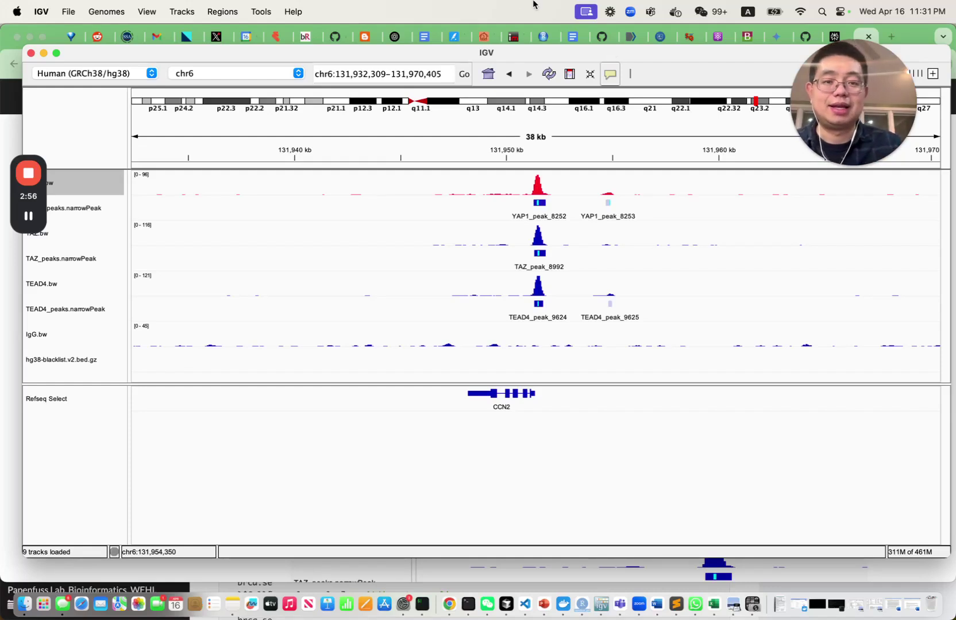
drag(504, 130, 598, 128)
drag(381, 141, 530, 138)
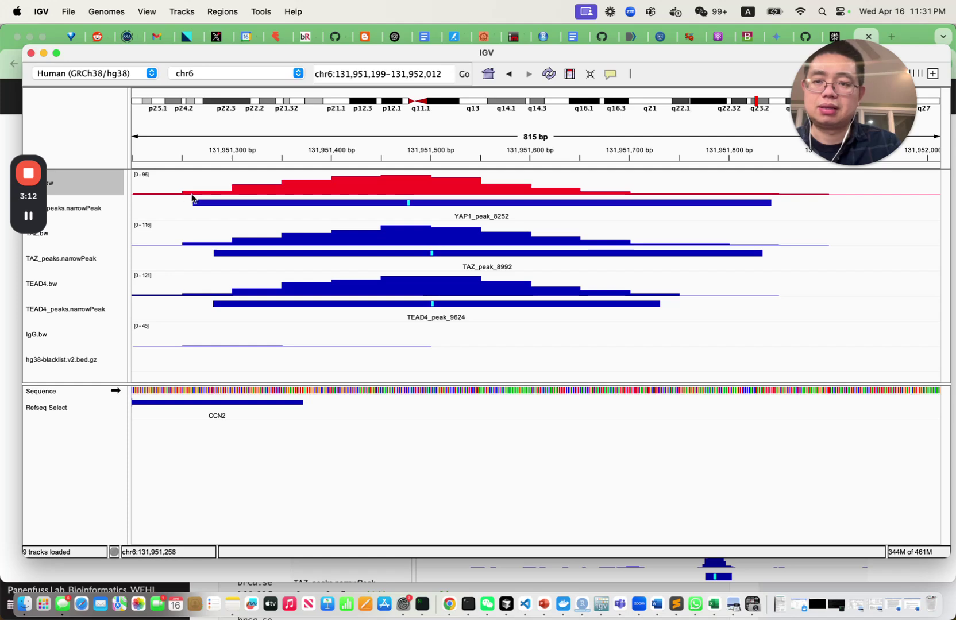
drag(182, 160, 232, 164)
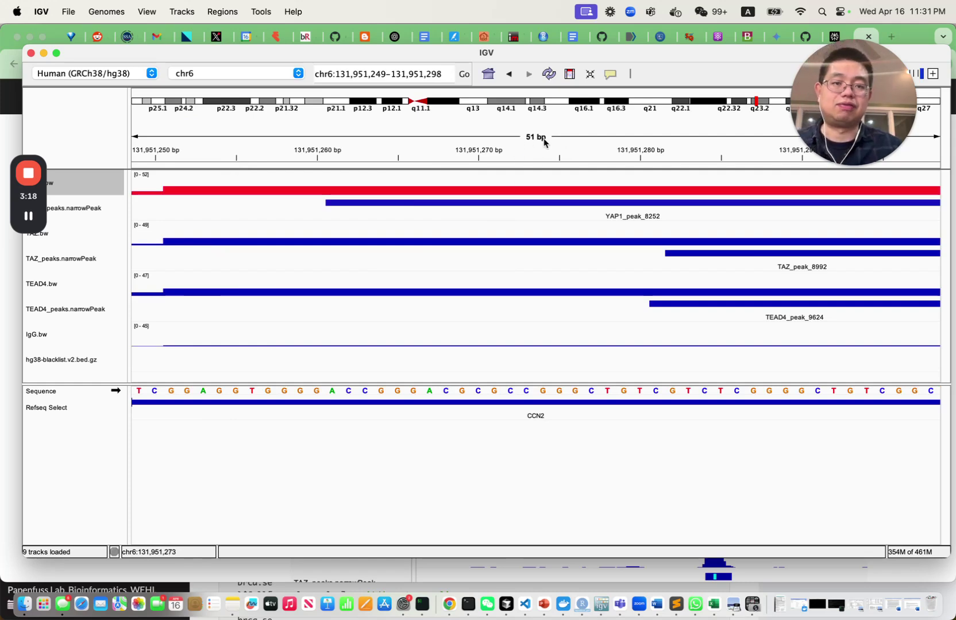
Zoom back out in IGV to a span of 9,525 bp showing the whole CCN2 gene and its peaks
drag(857, 84, 730, 83)
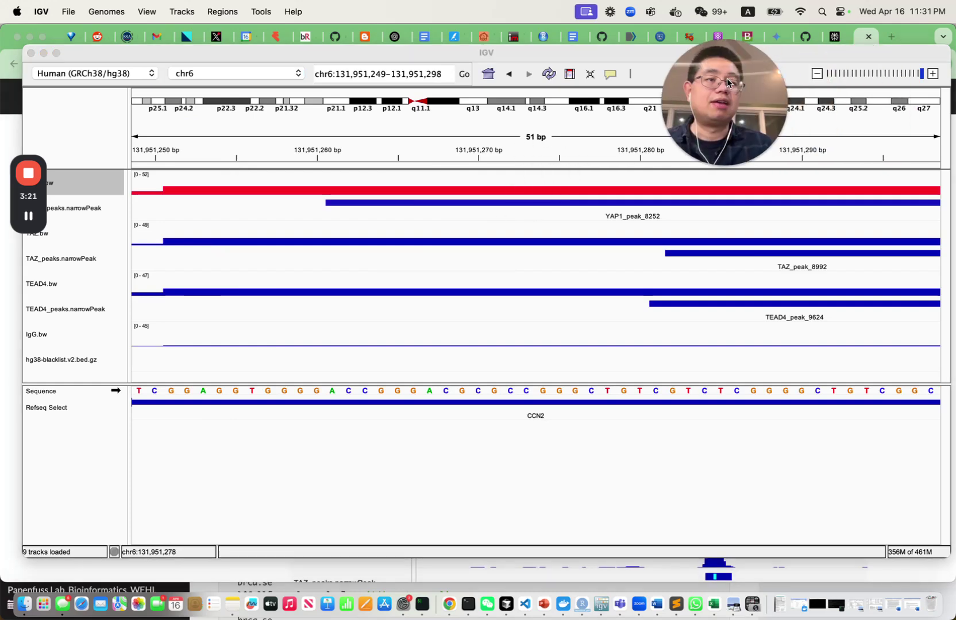
click(817, 73)
click(817, 73)
click(817, 73)
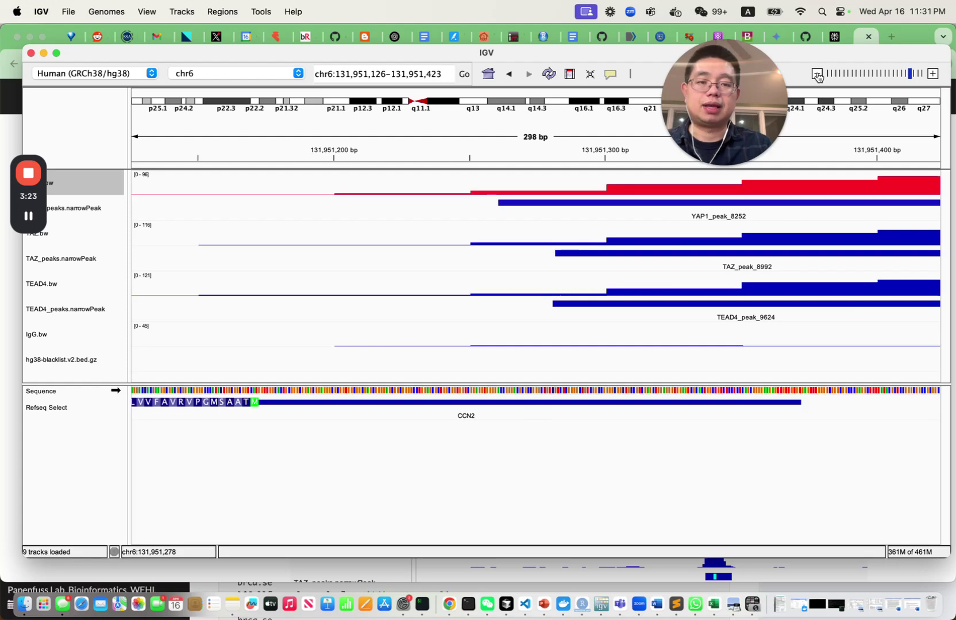
click(817, 74)
click(817, 73)
click(817, 74)
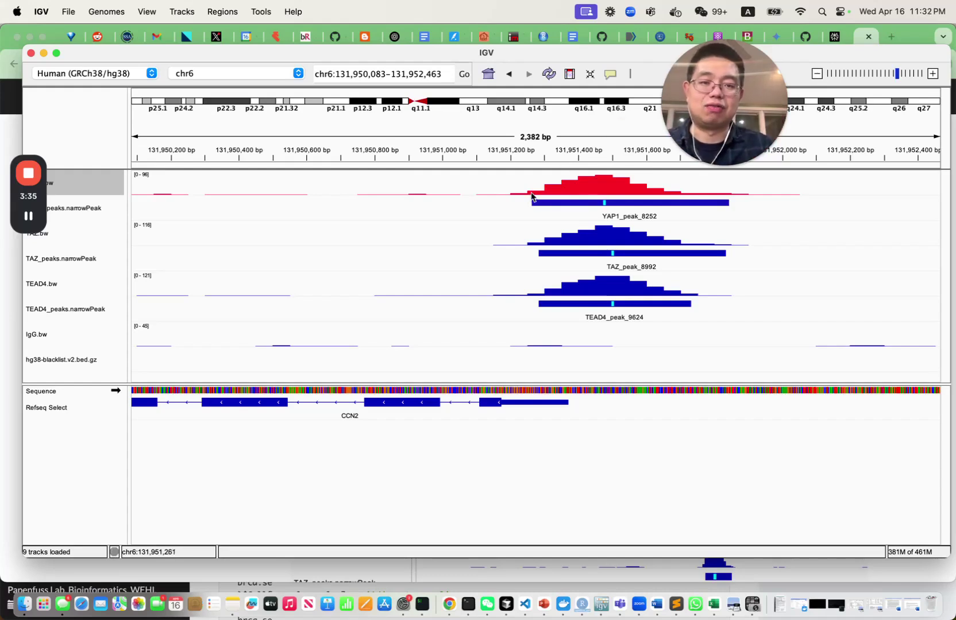
click(816, 74)
click(816, 74)
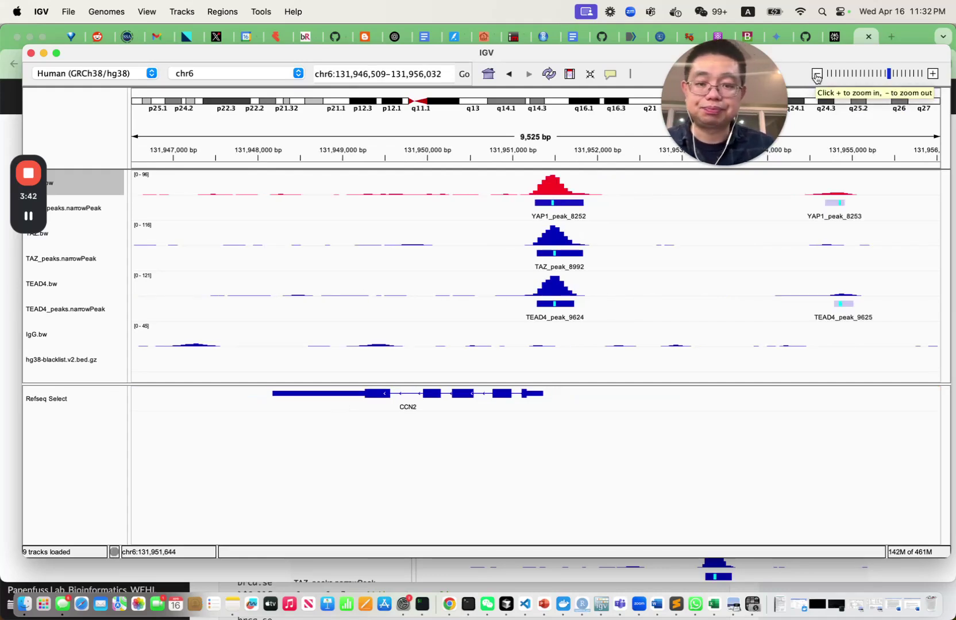
Switch back to Chrome and compare the paper's figure 1 g,h with the IGV screenshot of the CCN2 locus
click(9, 327)
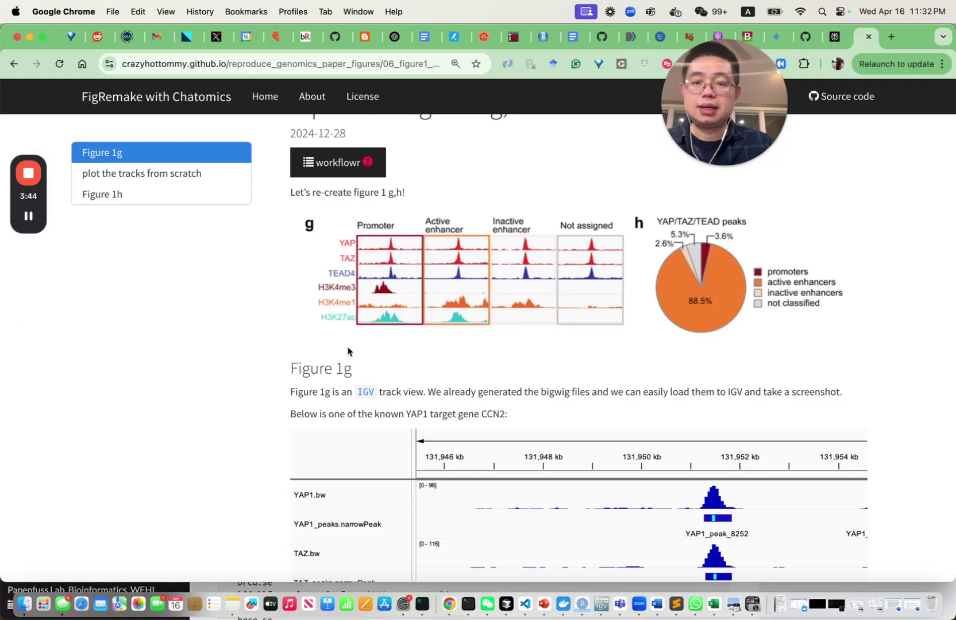
scroll(374, 391, down, 5)
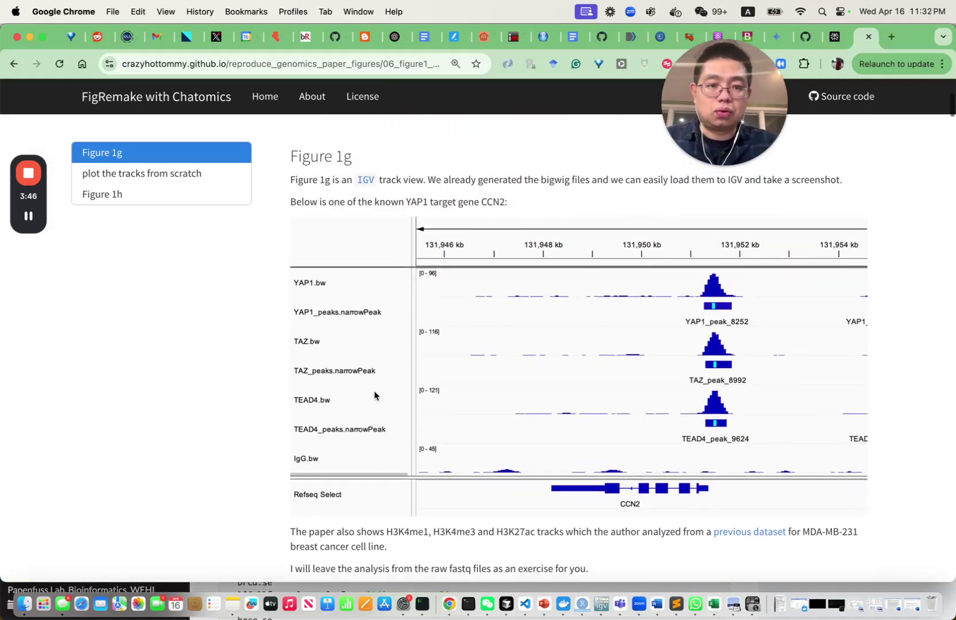
scroll(374, 390, up, 3)
scroll(724, 257, up, 1)
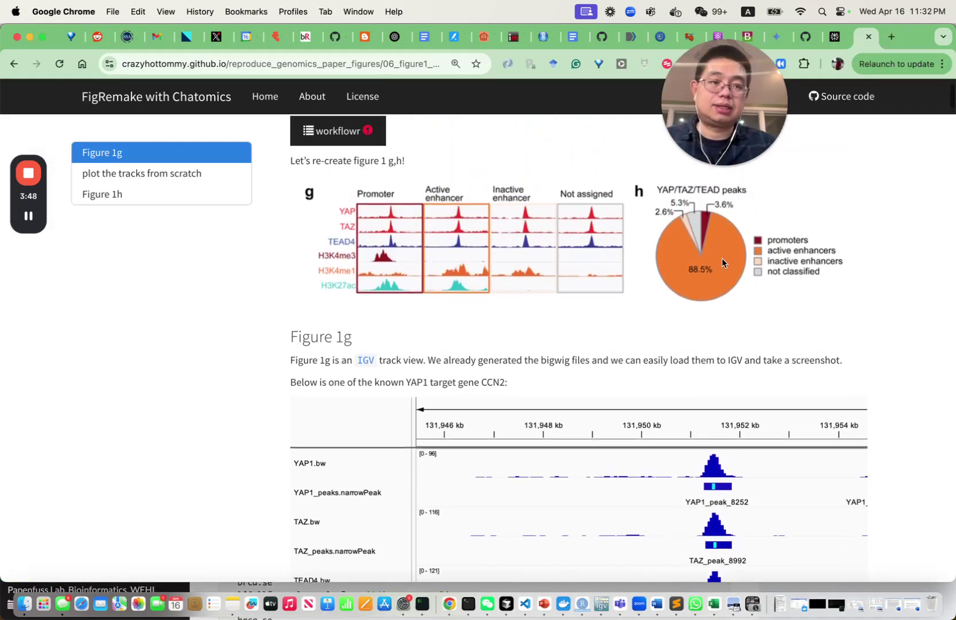
scroll(693, 304, down, 7)
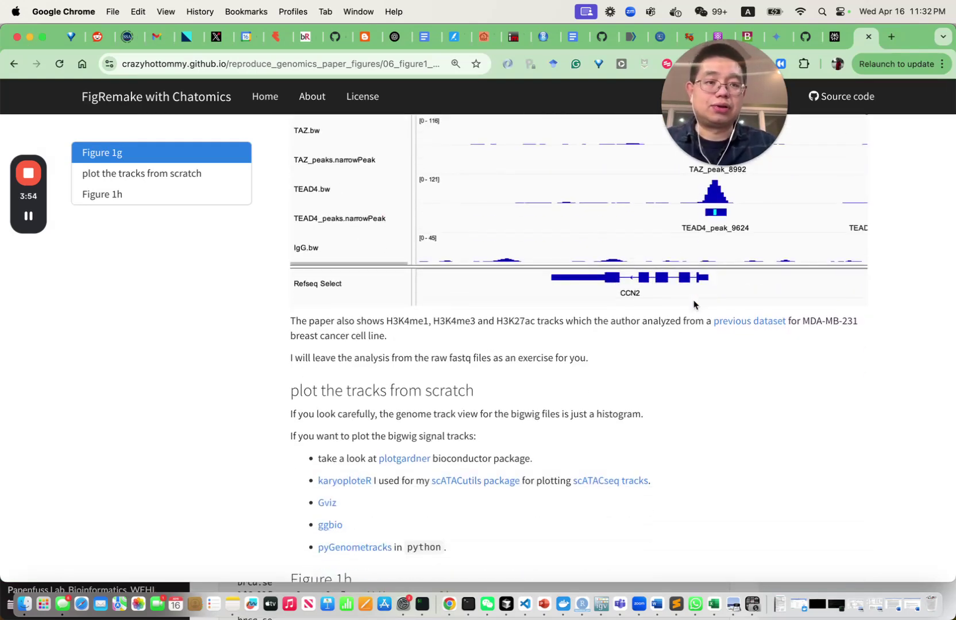
scroll(693, 304, up, 7)
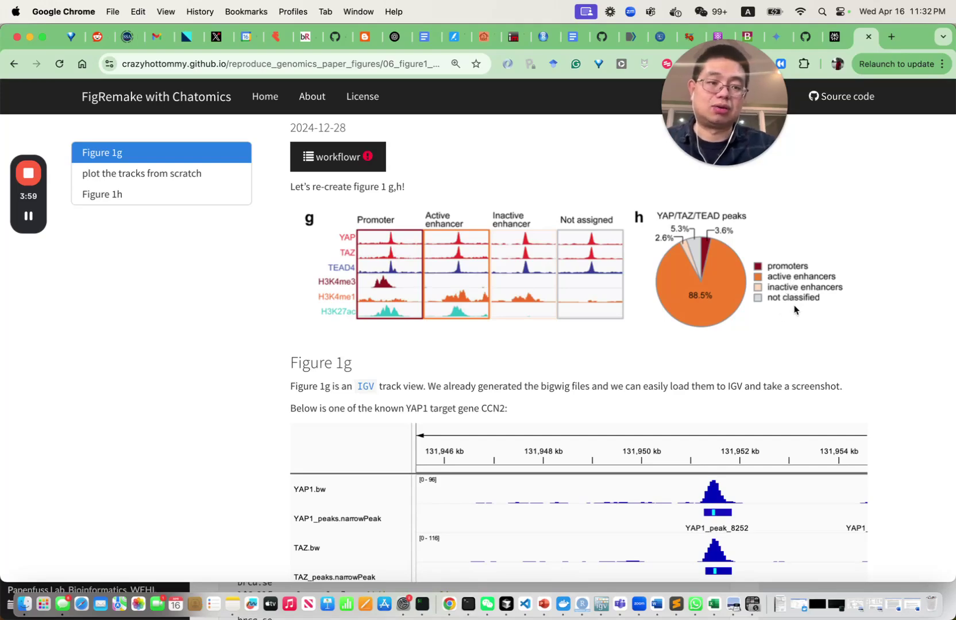
scroll(723, 342, down, 7)
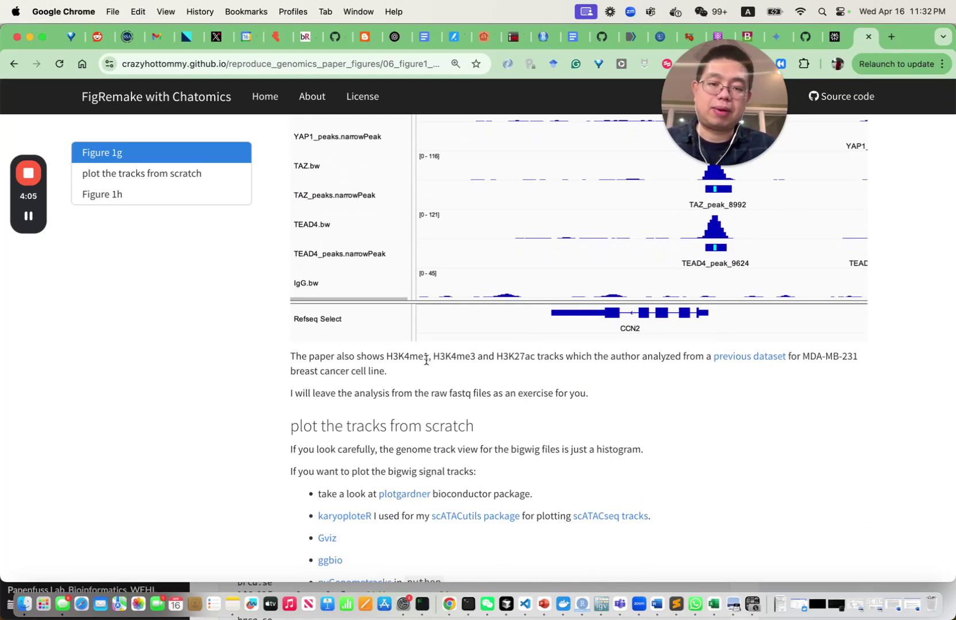
Select the histone mark names H3K4me1, H3K27ac and H3K4me3 in turn in the paragraph below the IGV screenshot, then clear the selection
drag(429, 360, 387, 360)
drag(495, 359, 536, 356)
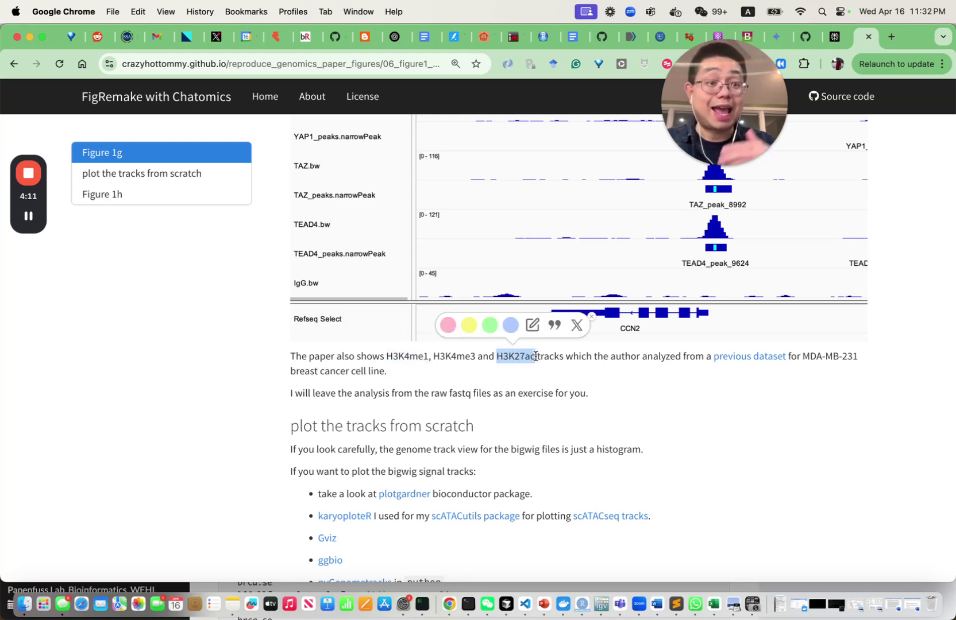
drag(432, 360, 475, 358)
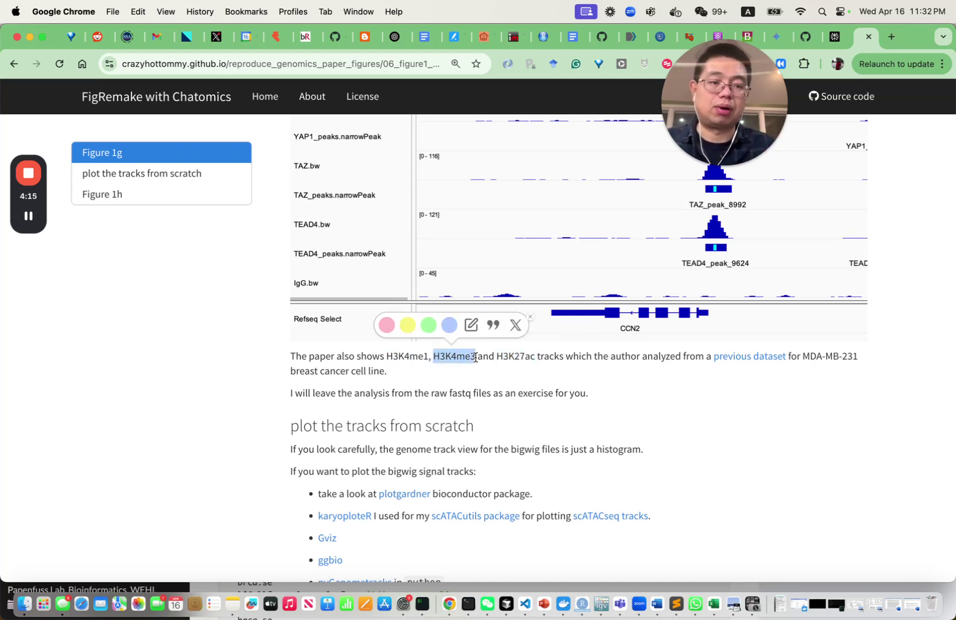
click(770, 406)
Read the dataset note, the section on plotting tracks from scratch, and the Figure 1h peak annotation definitions
scroll(761, 361, down, 3)
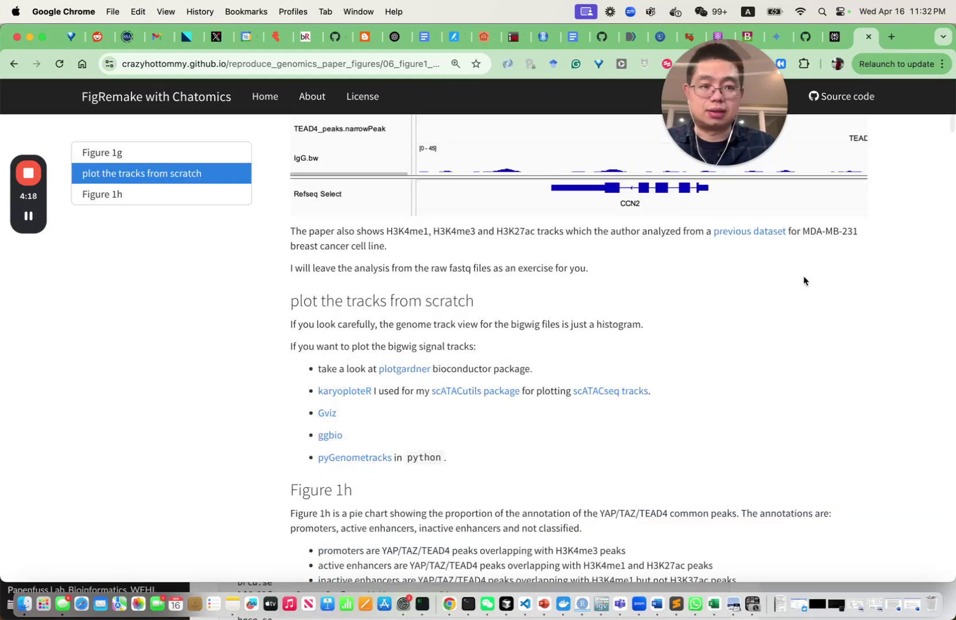
scroll(738, 287, up, 2)
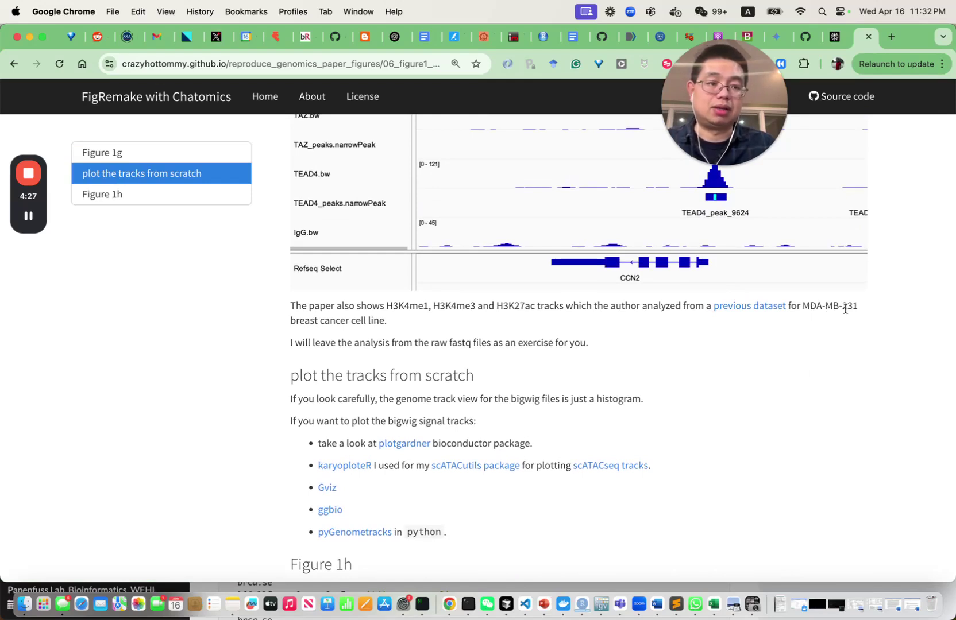
scroll(655, 352, down, 1)
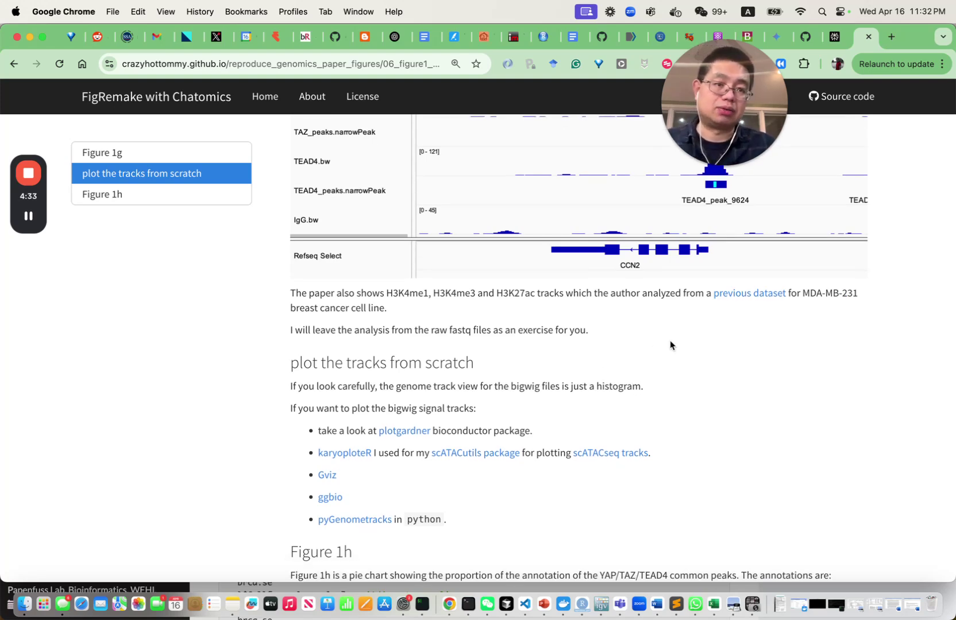
scroll(670, 345, up, 10)
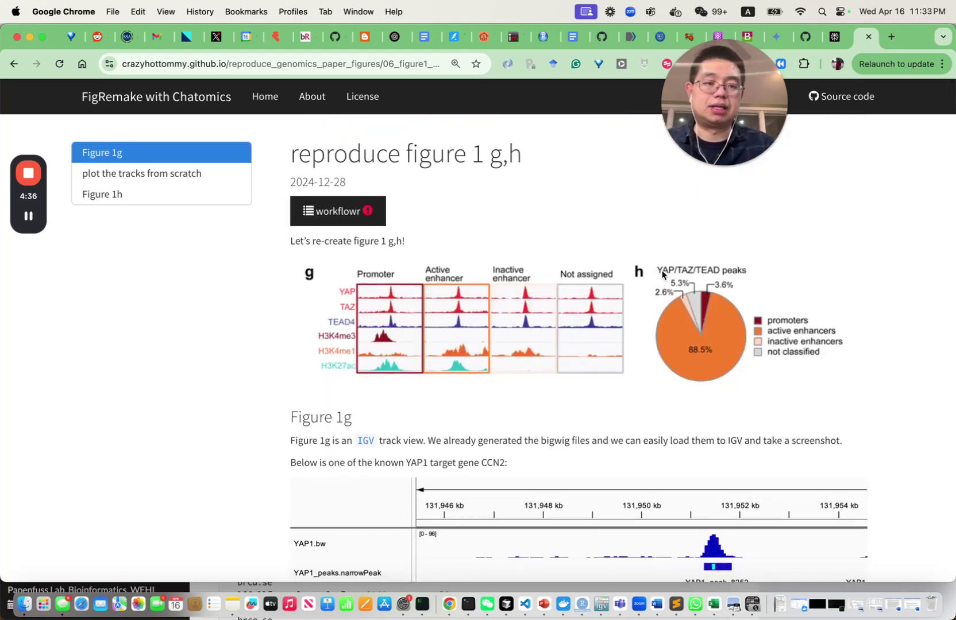
scroll(637, 407, down, 12)
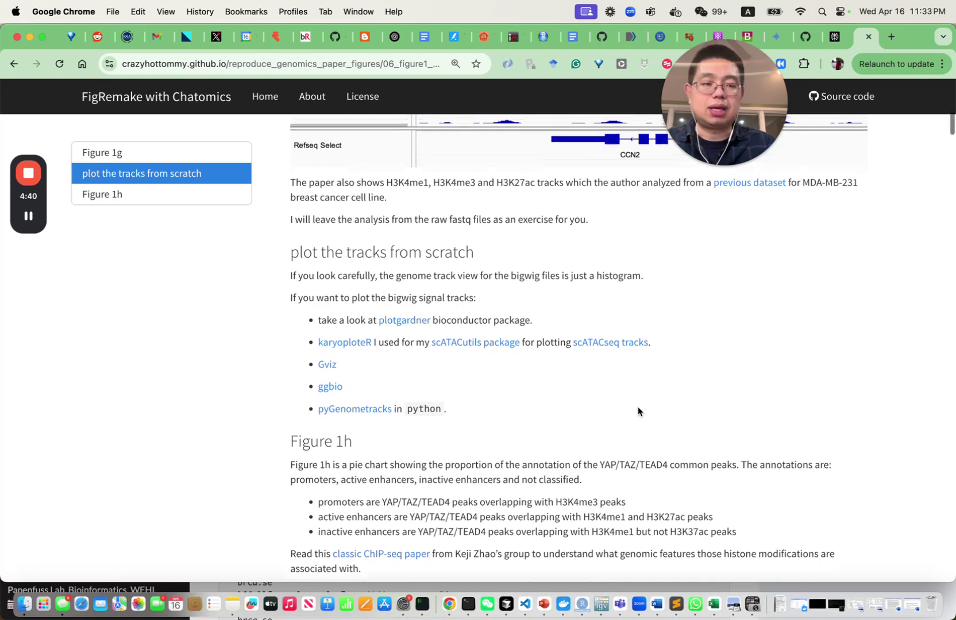
scroll(638, 411, down, 4)
scroll(638, 406, up, 2)
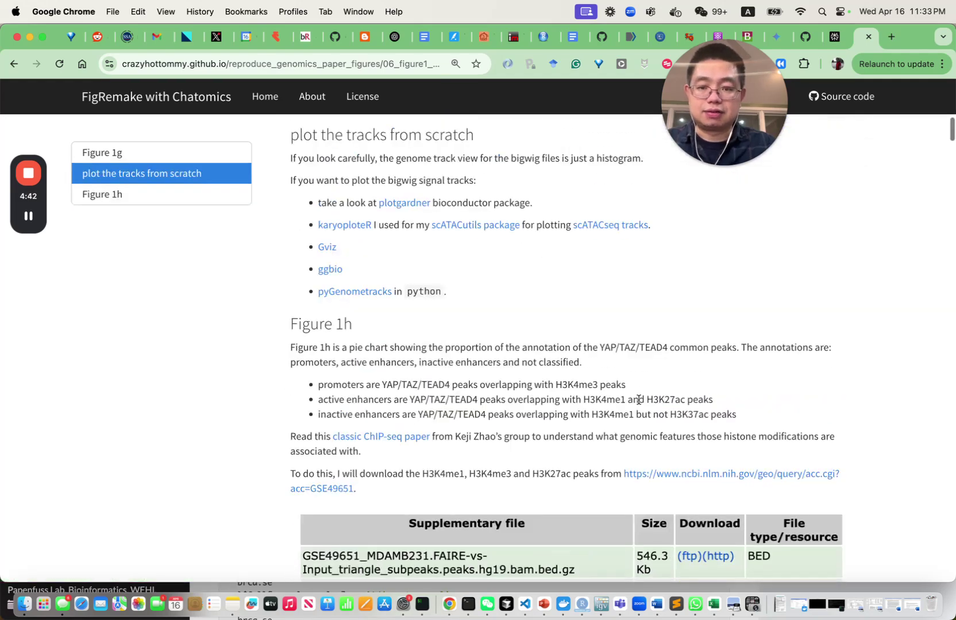
Open the classic ChIP-seq paper linked under Figure 1h in a new tab and switch to it
scroll(463, 412, up, 4)
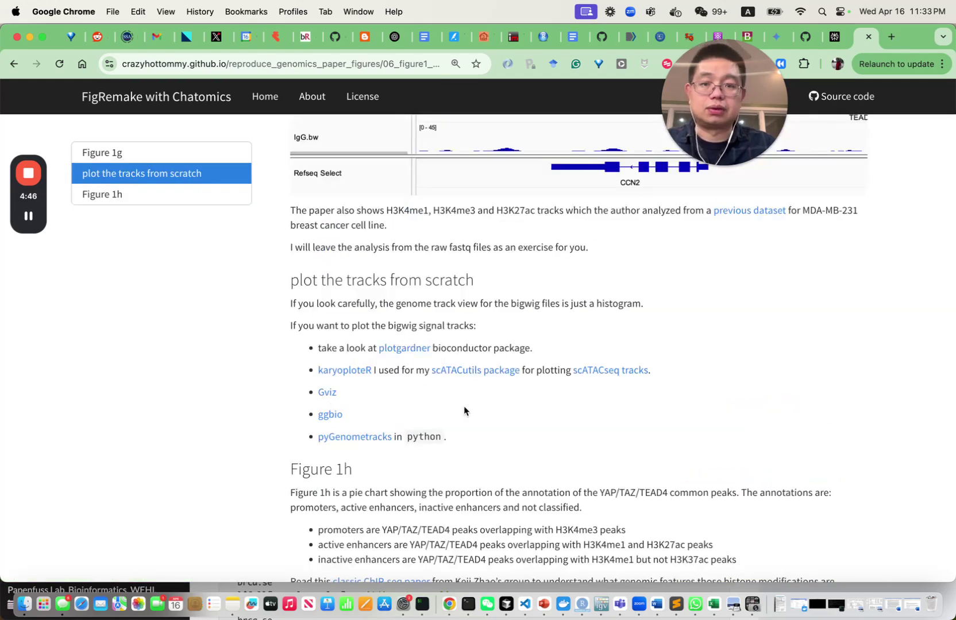
scroll(463, 412, down, 12)
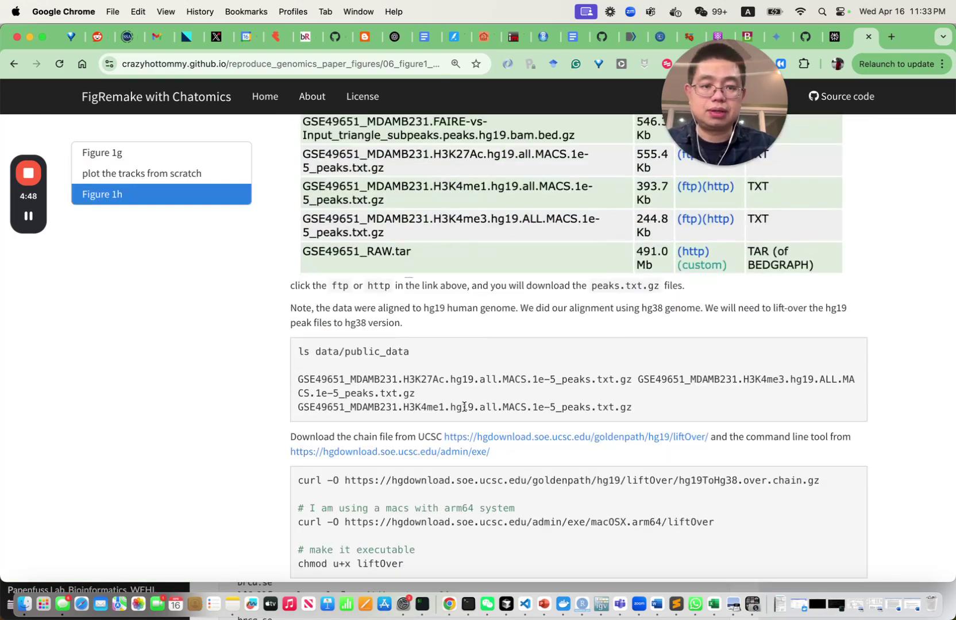
scroll(464, 407, up, 8)
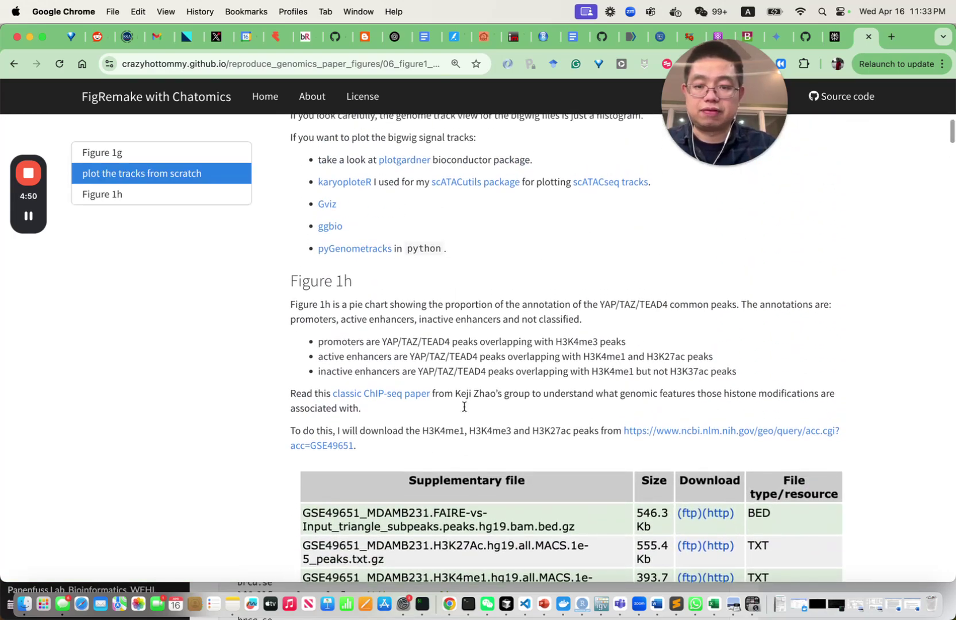
right_click(399, 394)
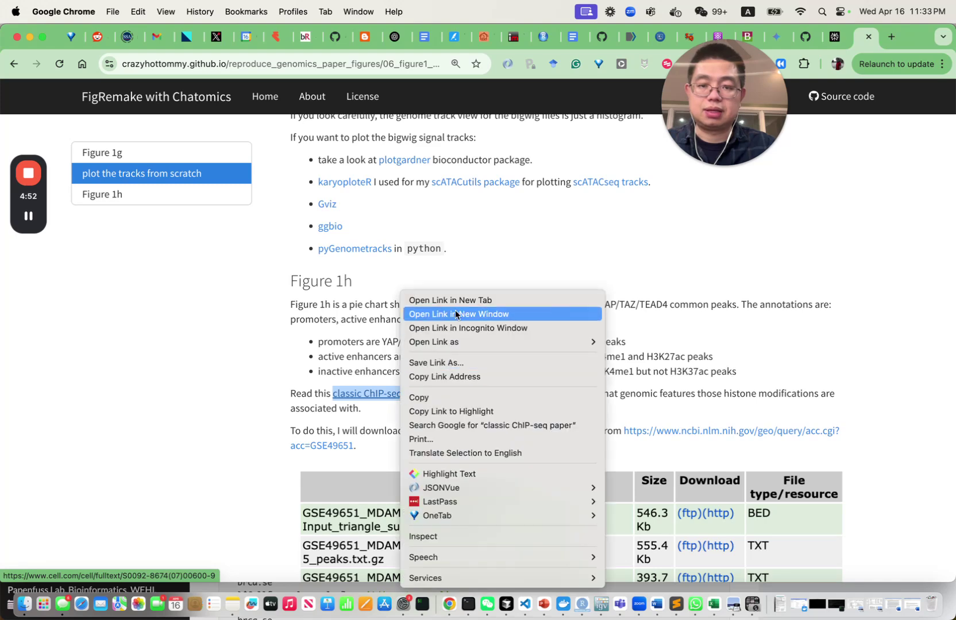
click(450, 301)
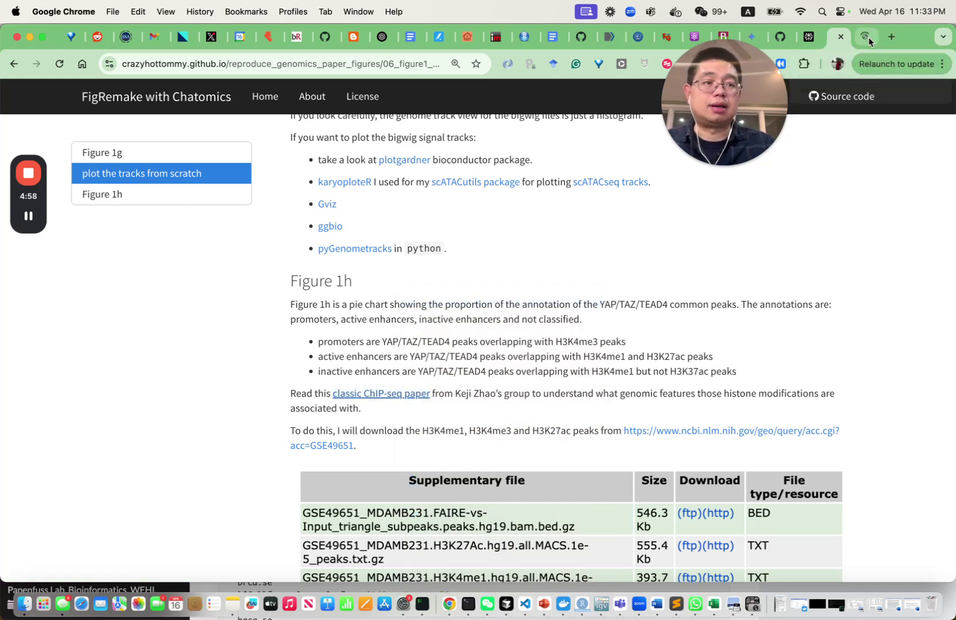
click(868, 38)
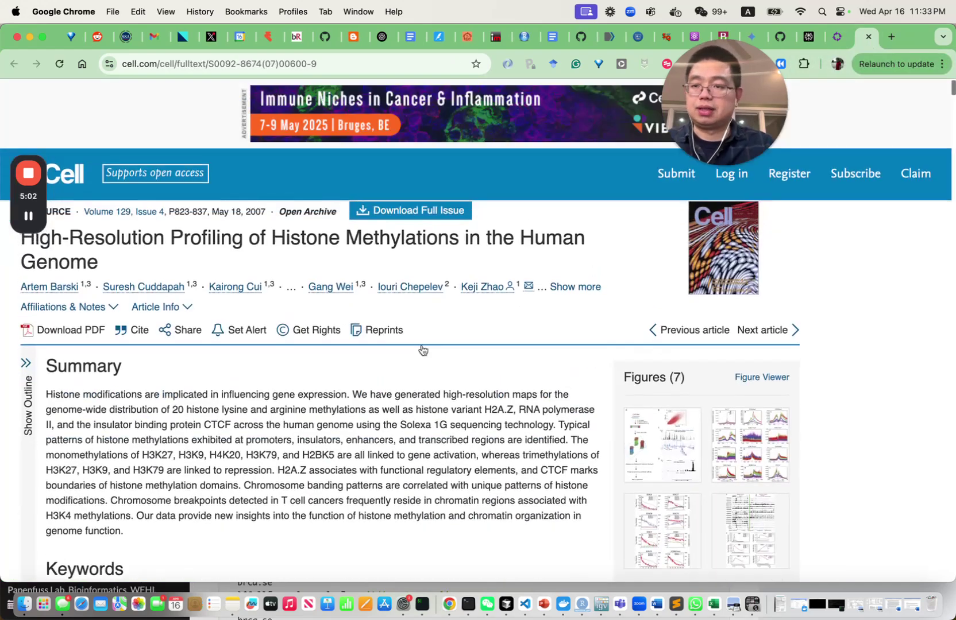
Skim the Cell paper on histone methylations from its summary to the H3K4me3 panels of its first figure, then return to the title
scroll(423, 350, down, 3)
scroll(423, 349, down, 20)
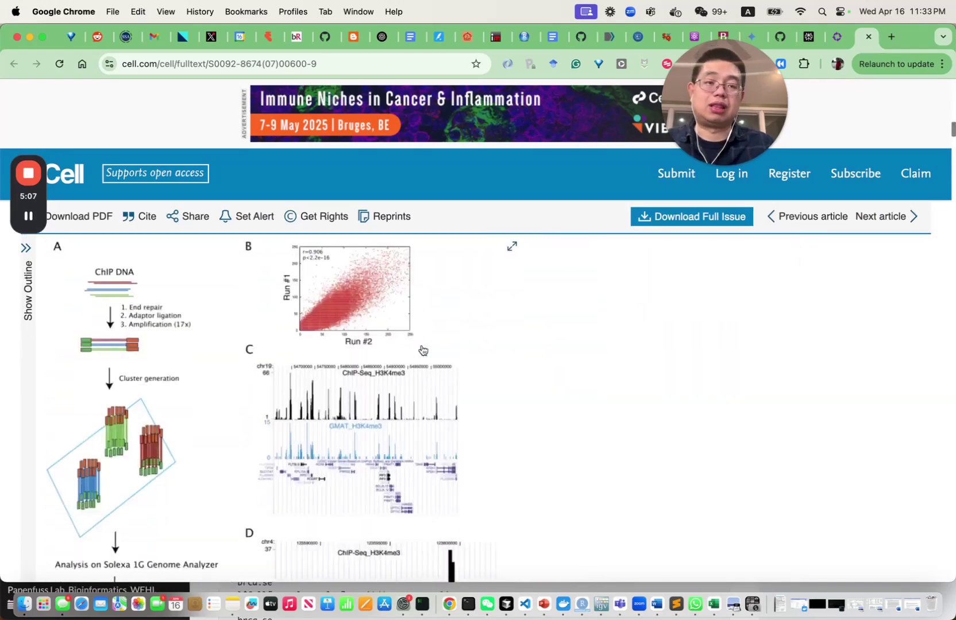
scroll(422, 349, down, 2)
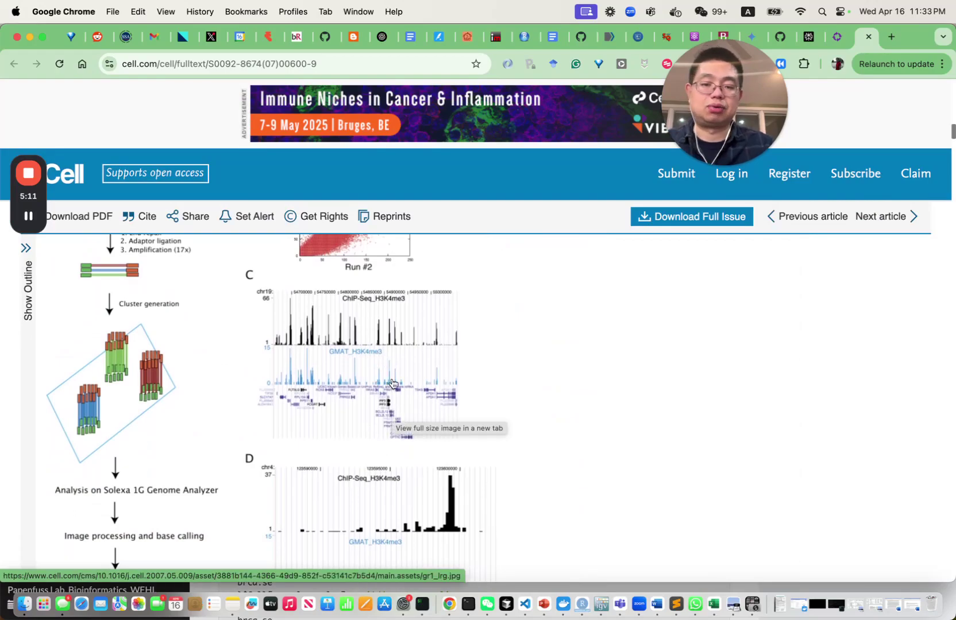
scroll(465, 442, up, 10)
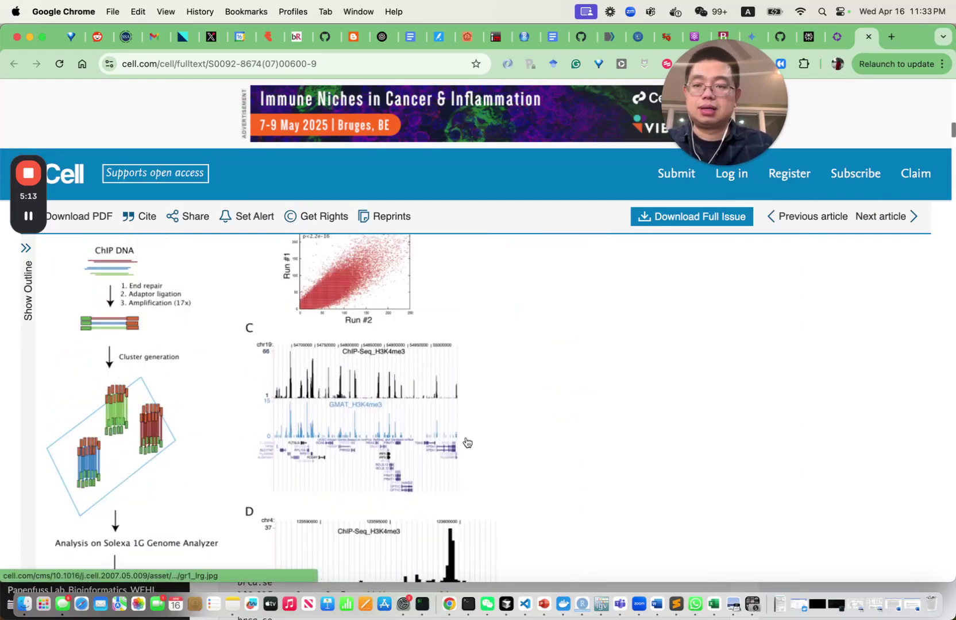
scroll(465, 438, up, 10)
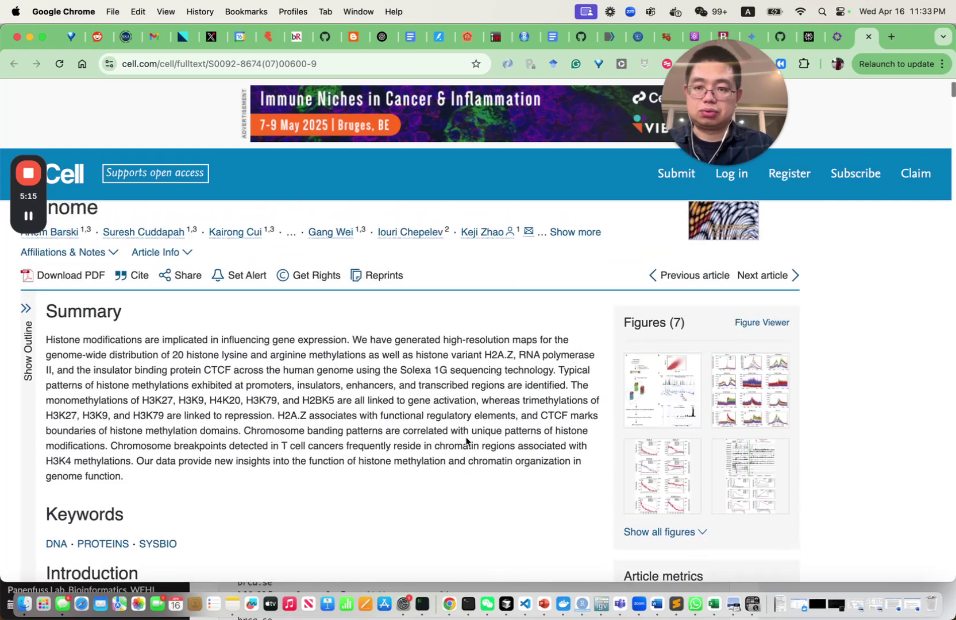
scroll(466, 441, up, 3)
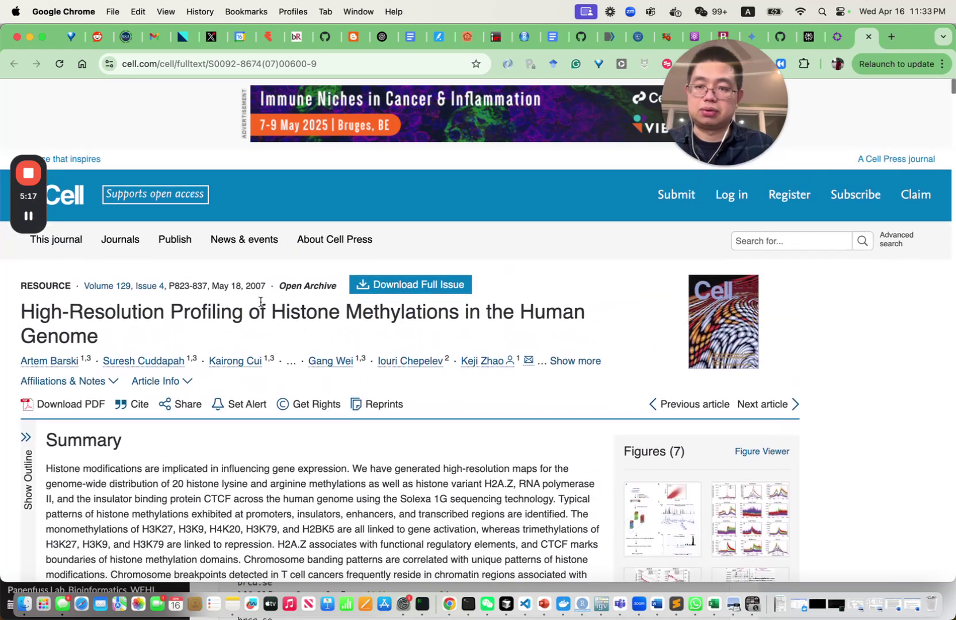
Return to the tutorial page and open the "previous dataset" link for MDA-MB-231 in a new tab, then switch to it
key(ctrl+shift+Tab)
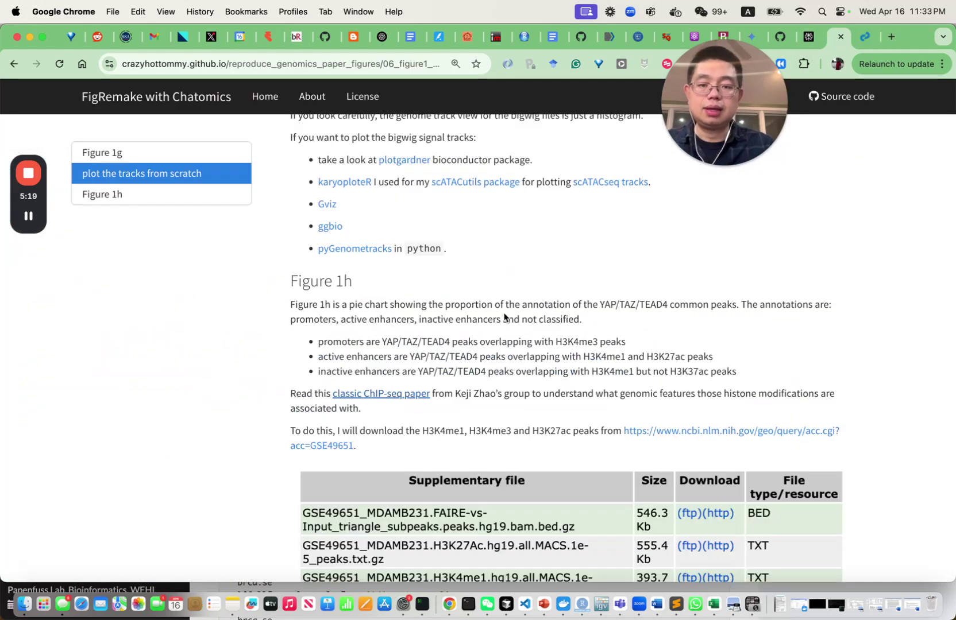
scroll(477, 332, down, 1)
scroll(477, 332, down, 2)
scroll(477, 332, up, 5)
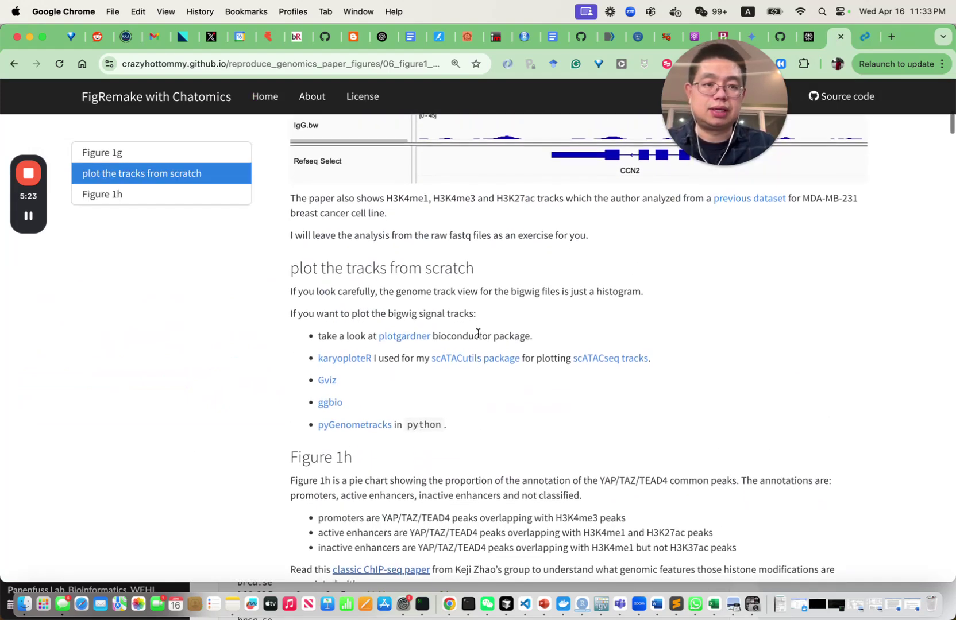
right_click(741, 246)
click(760, 251)
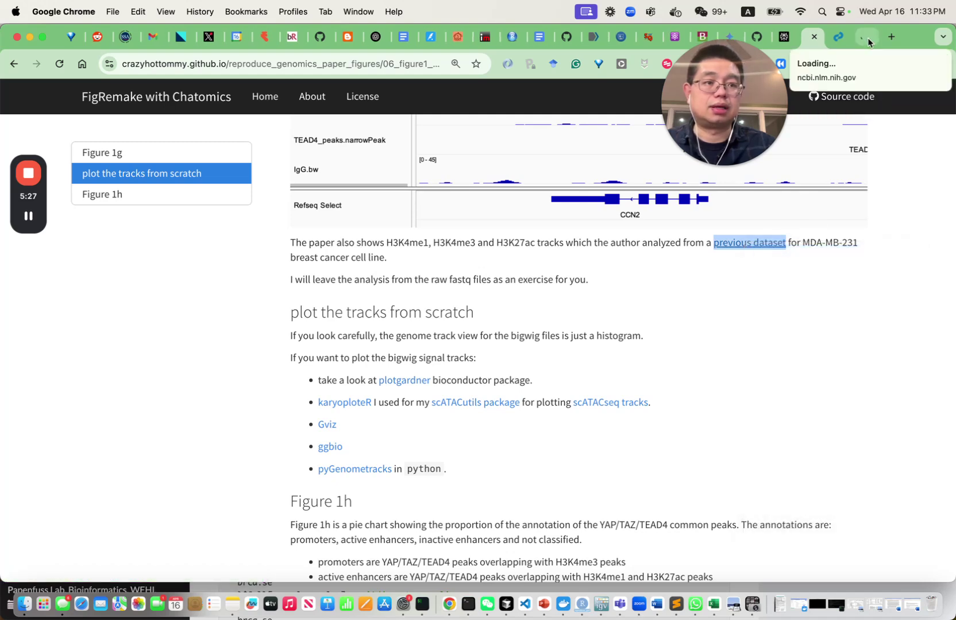
click(868, 38)
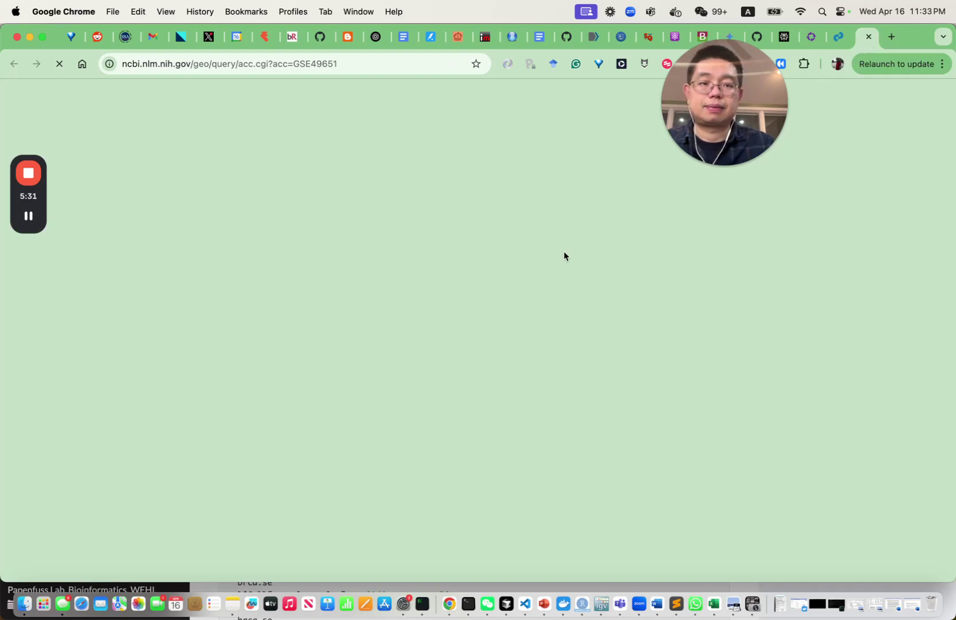
Close the Cell paper's tab while the GSE49651 page loads and go back to the tutorial's Figure 1h section
click(838, 37)
click(868, 38)
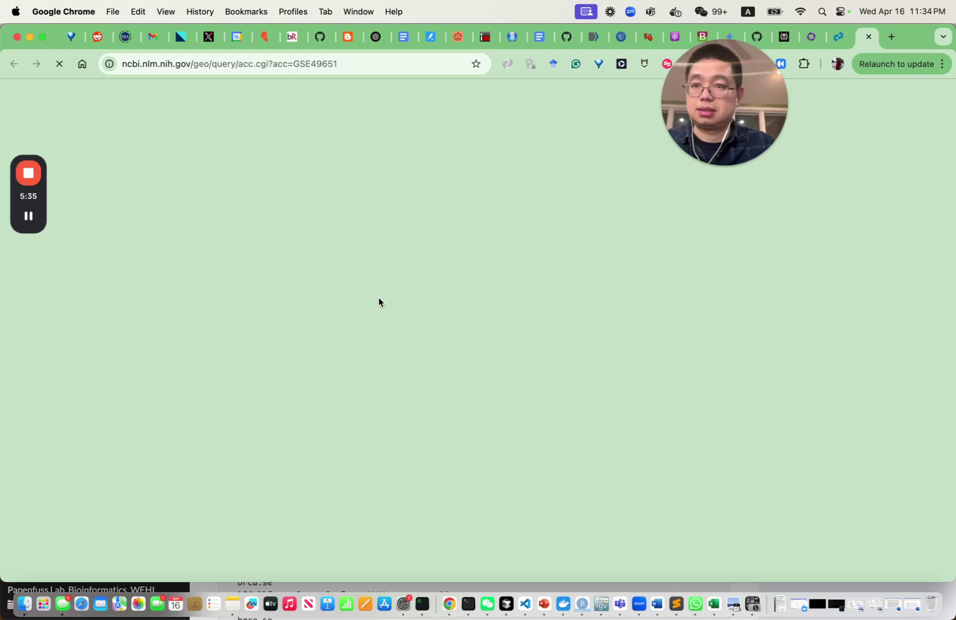
click(840, 36)
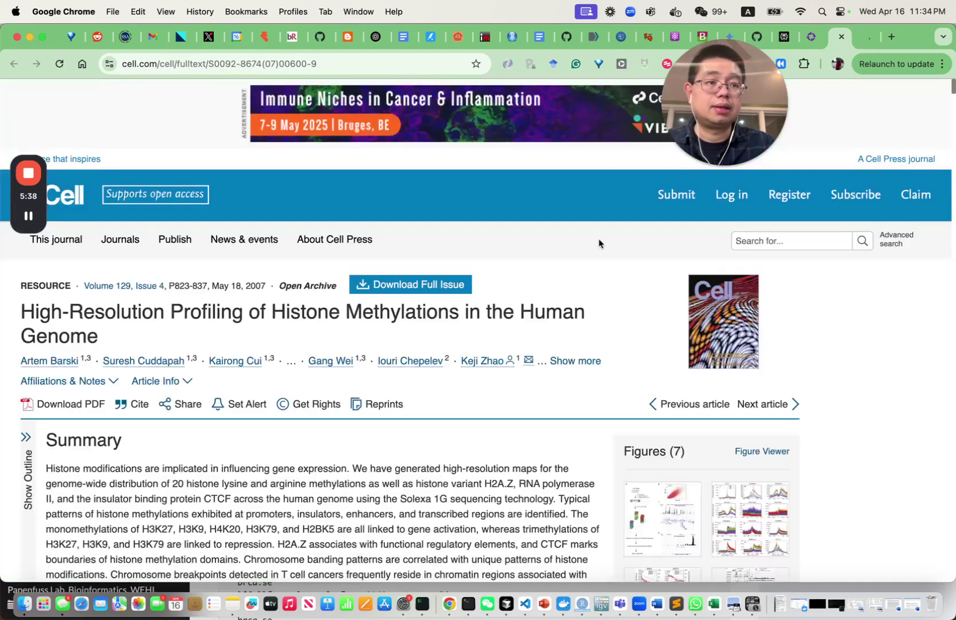
click(843, 37)
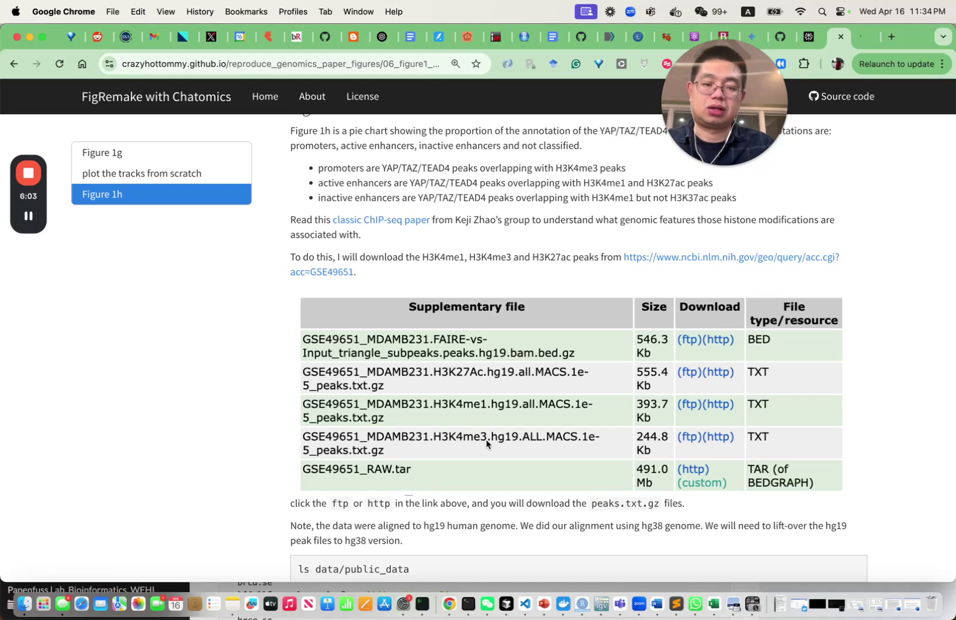
Read the GSE49651 supplementary file table and the instructions for lifting the hg19 peak files over to hg38
scroll(487, 443, down, 5)
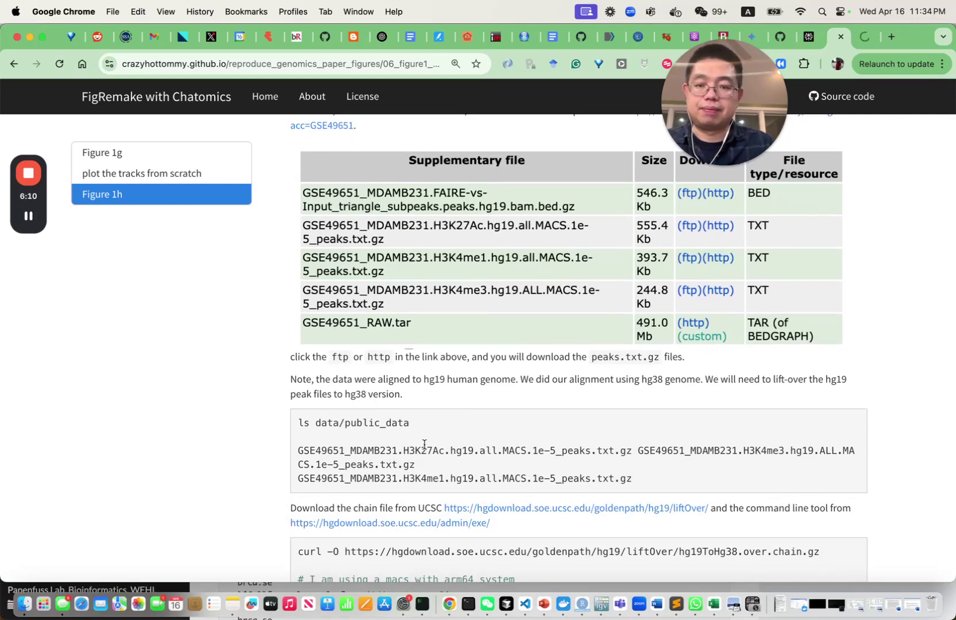
scroll(402, 457, down, 2)
scroll(424, 445, down, 3)
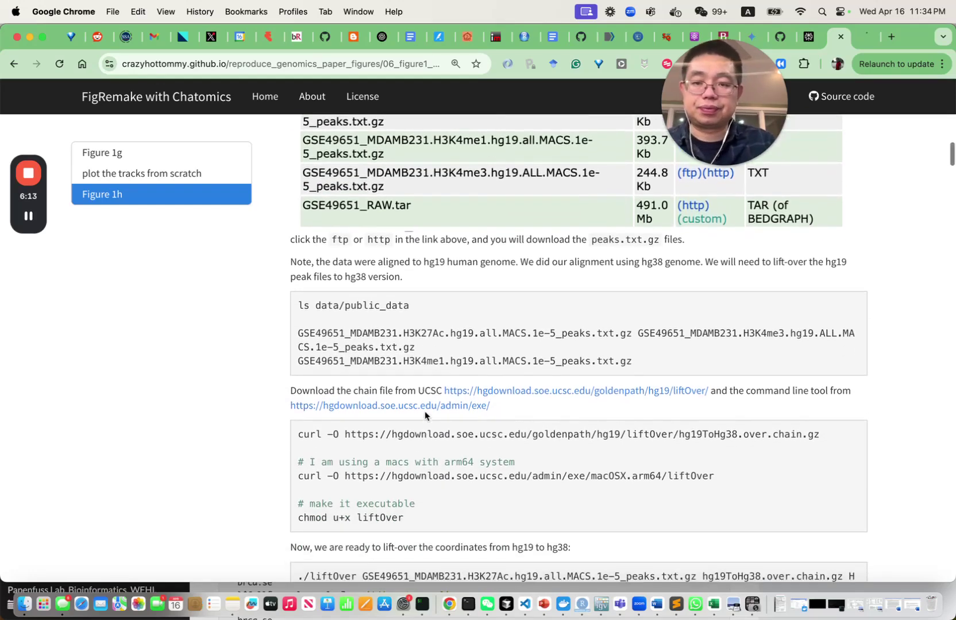
scroll(425, 415, up, 7)
scroll(425, 415, up, 6)
scroll(425, 415, down, 10)
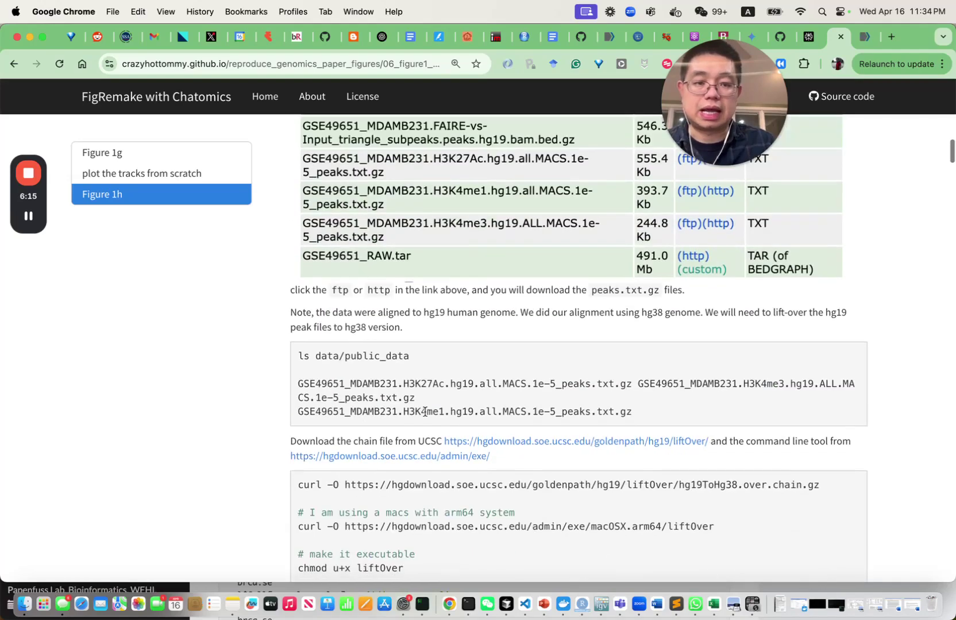
Check the GEO page for GSE49651 and request its address again
click(866, 37)
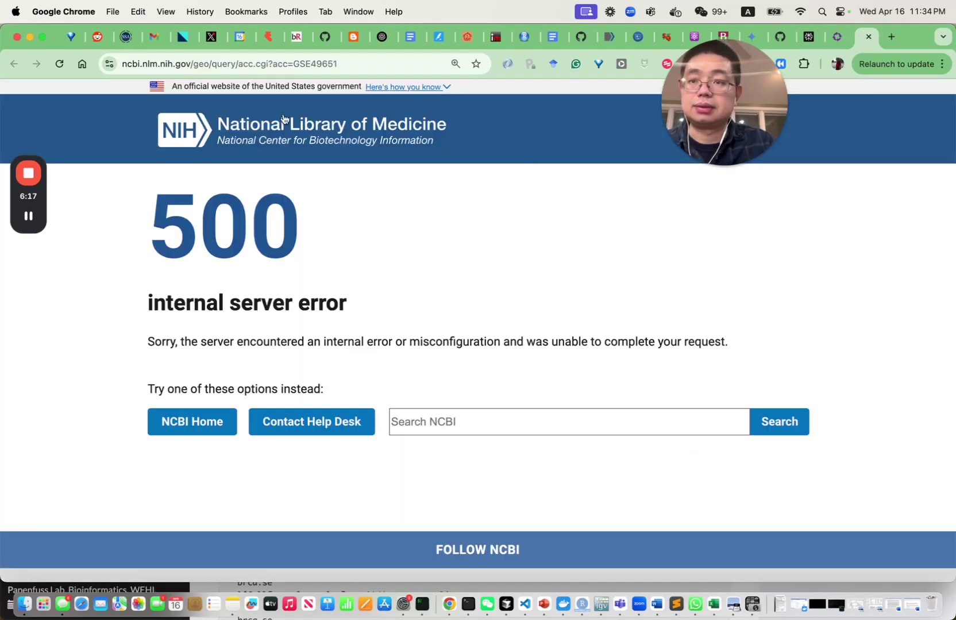
click(345, 63)
key(Return)
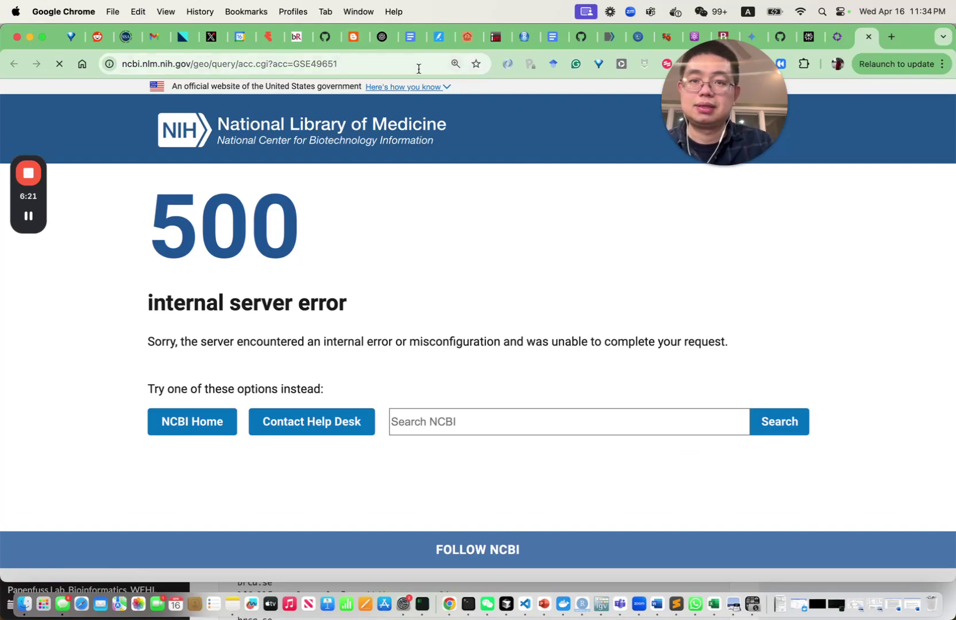
Go back to the tutorial and review the GSE49651 download link, the peak file table and the liftOver download commands
click(837, 36)
scroll(580, 317, down, 3)
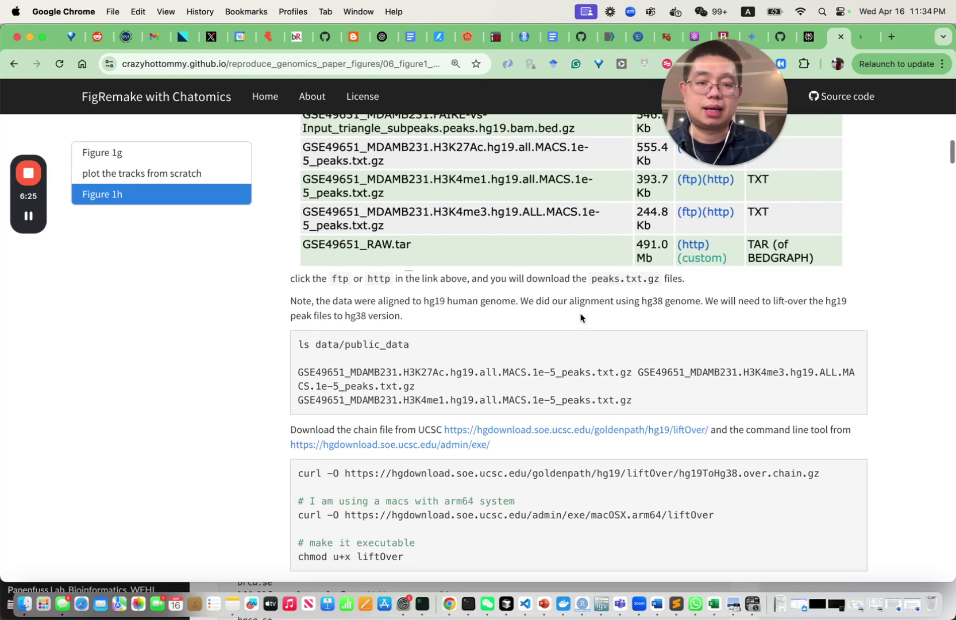
scroll(580, 317, up, 3)
scroll(580, 317, up, 2)
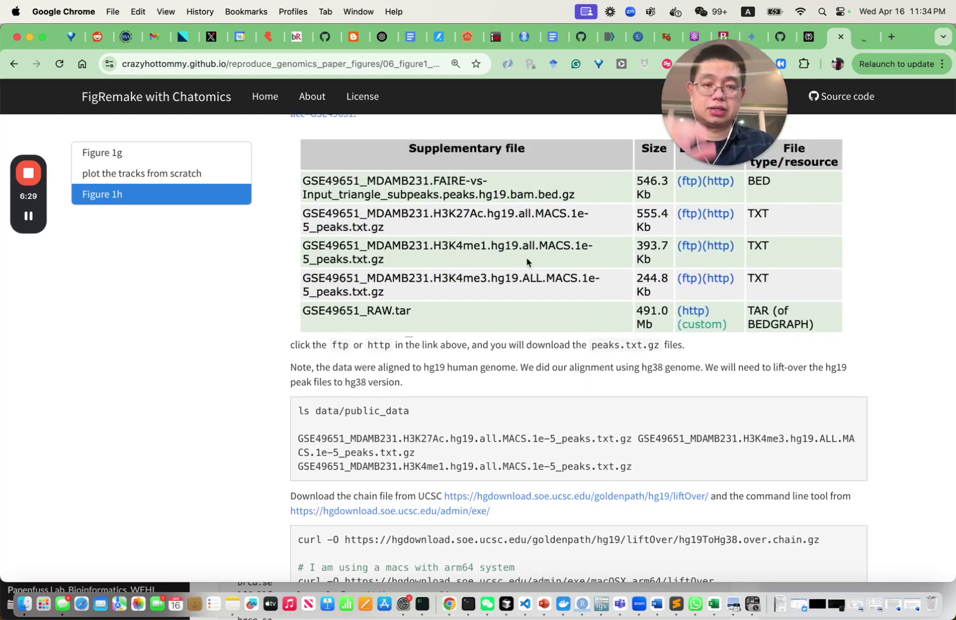
scroll(514, 295, up, 5)
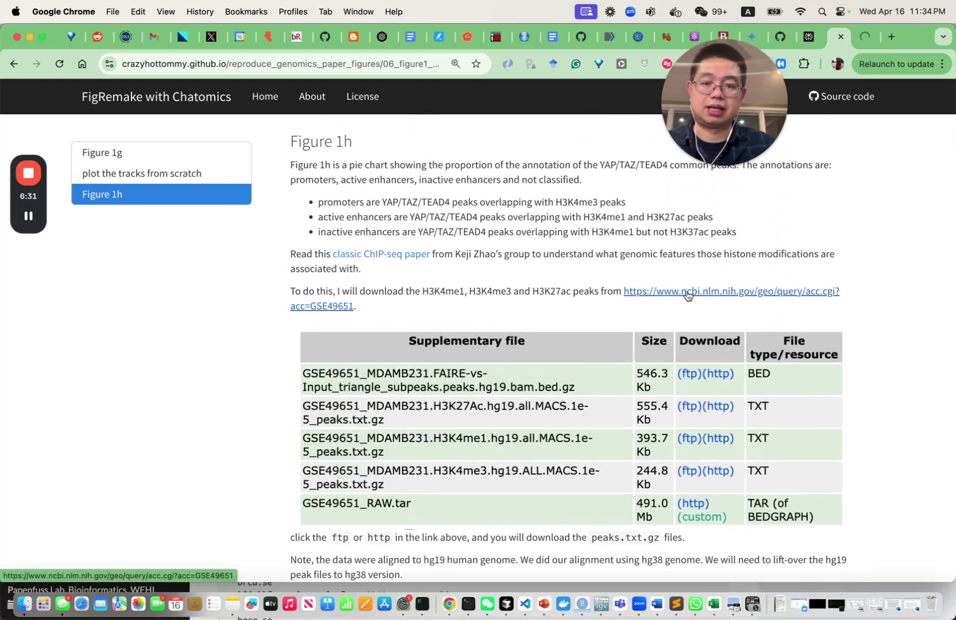
scroll(577, 362, down, 8)
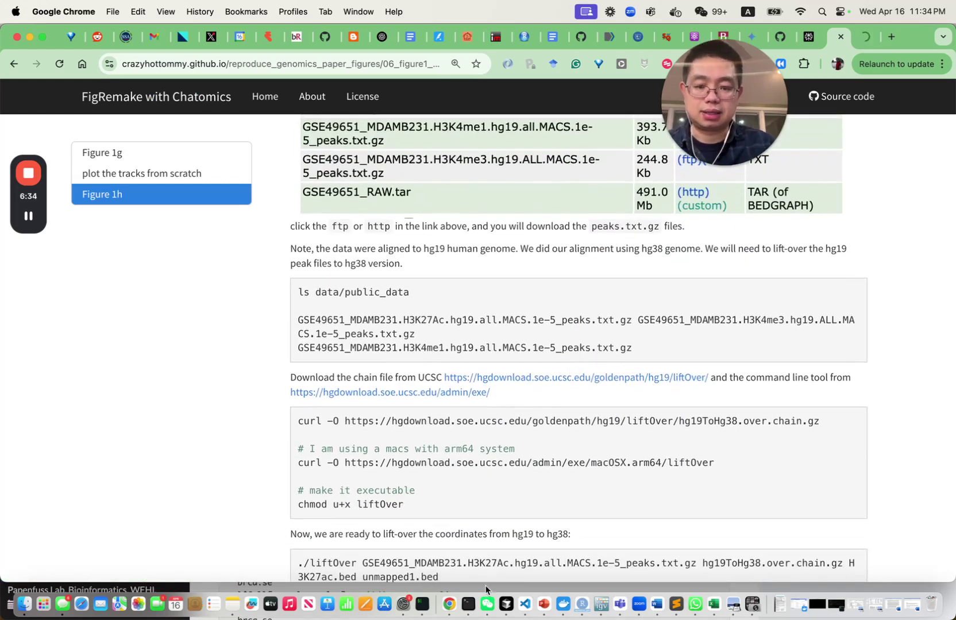
Switch to iTerm2, clear the terminal and list the files in the public_data folder
click(422, 603)
text(ls)
key(Return)
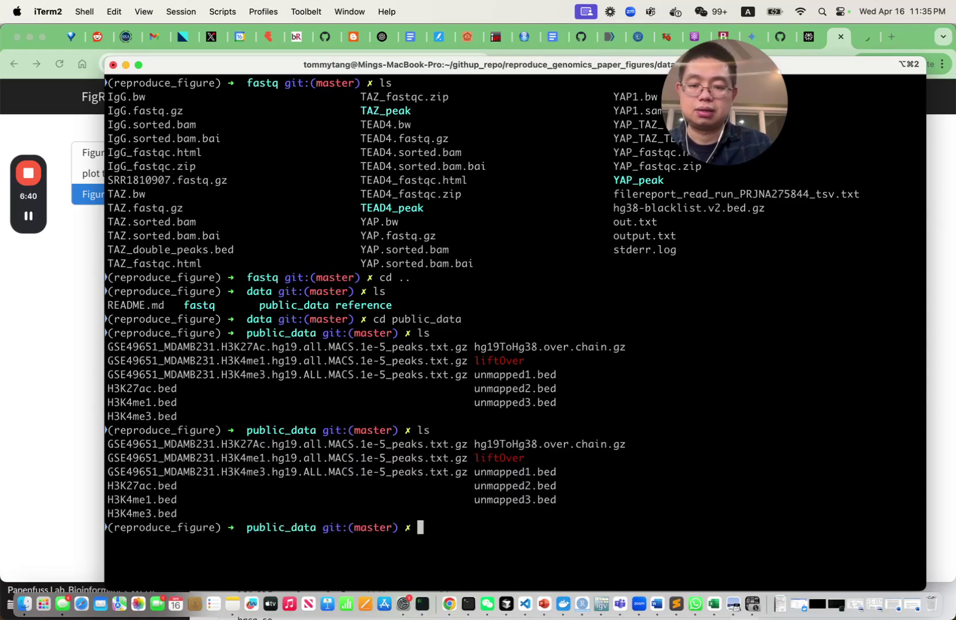
text(clear)
key(Return)
text(ls)
key(Return)
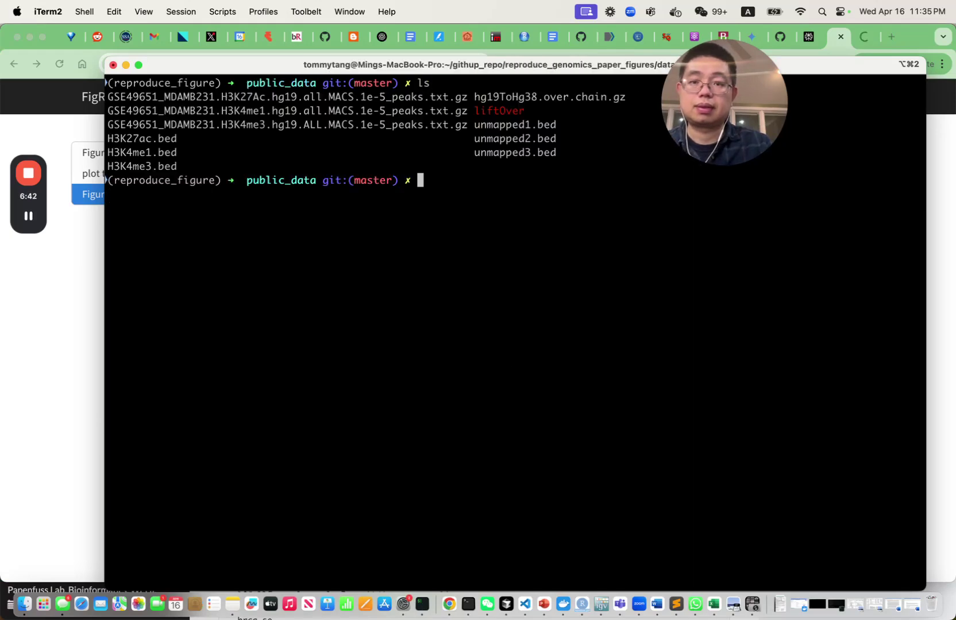
Copy the file name GSE49651_MDAMB231.H3K27Ac.hg19.all.MACS.1e-5_peaks.txt.gz from the listing and view that file with zless -S
drag(470, 96, 107, 96)
click(393, 125)
drag(476, 95, 111, 97)
key(super+c)
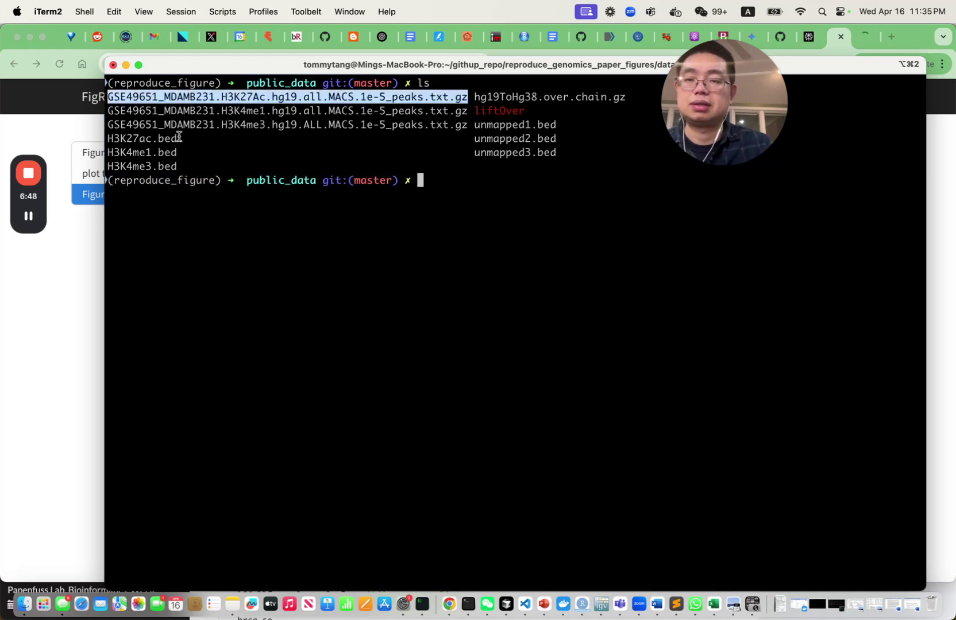
click(450, 176)
text(zless)
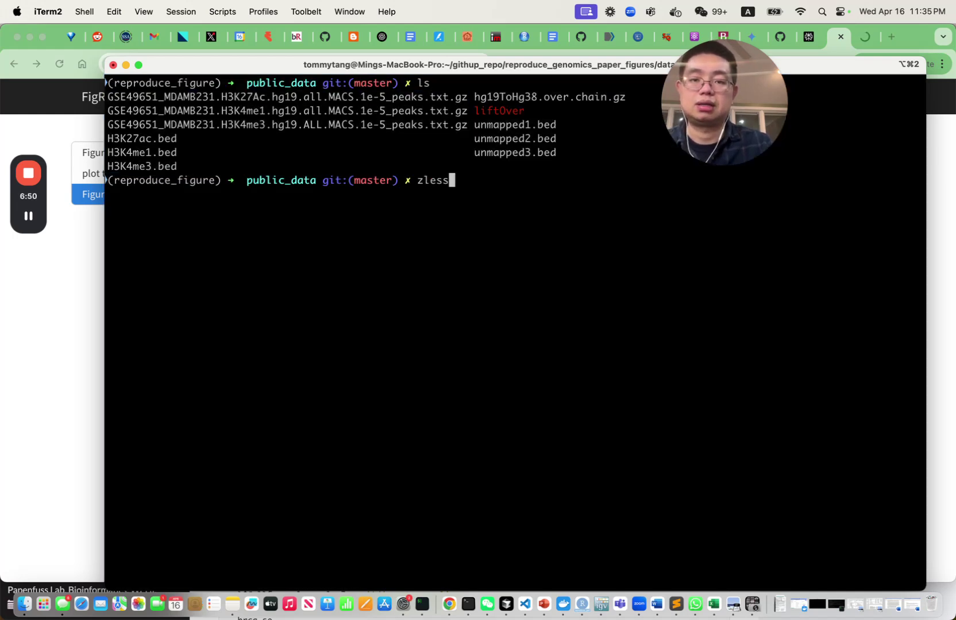
text( -S)
key(super+v)
key(Return)
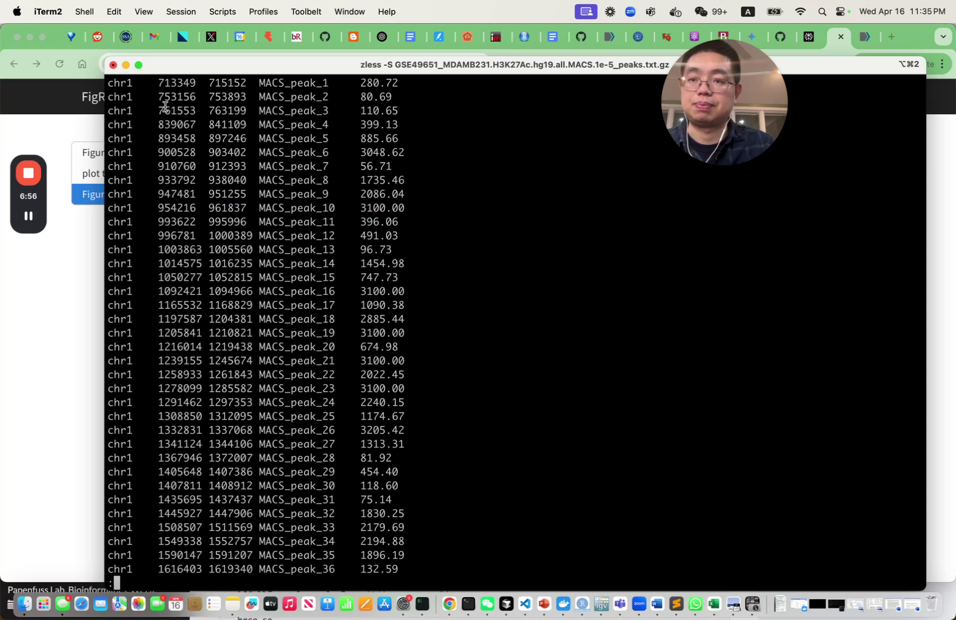
Highlight the first peak row, then quit the file view and select the H3K4me3 peak file name in the listing
drag(109, 84, 420, 72)
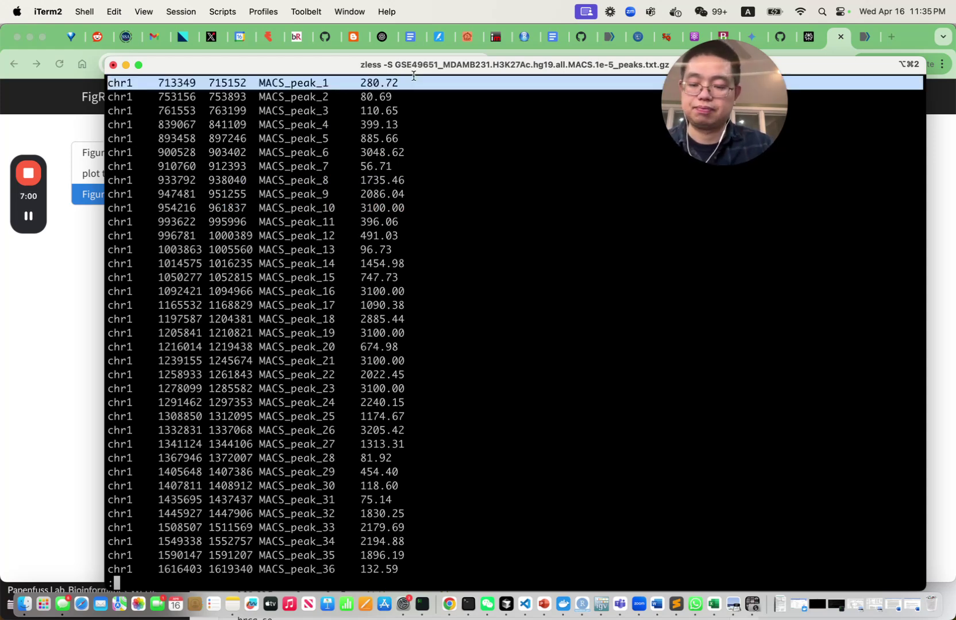
key(q)
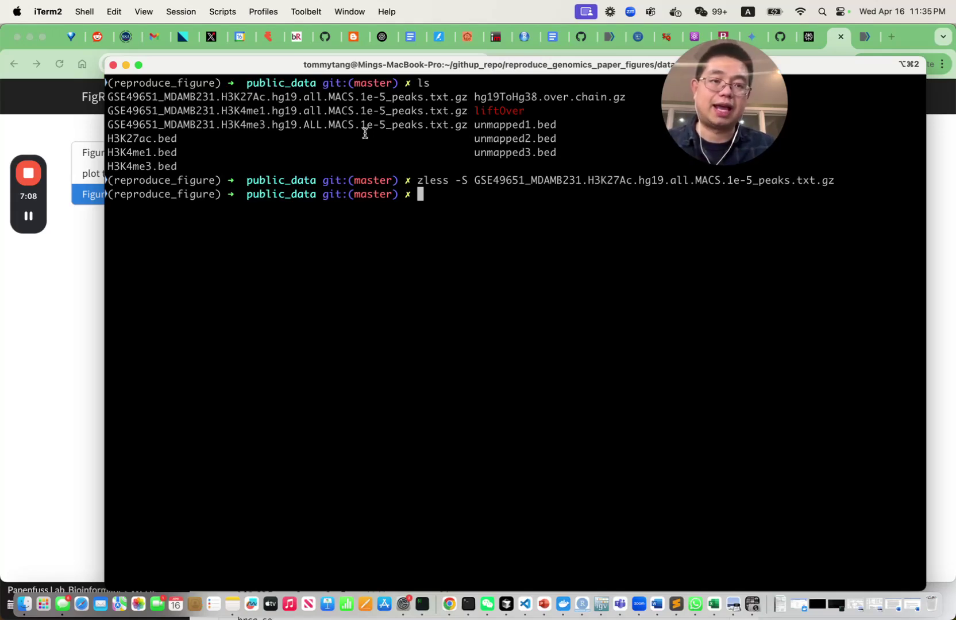
double_click(441, 121)
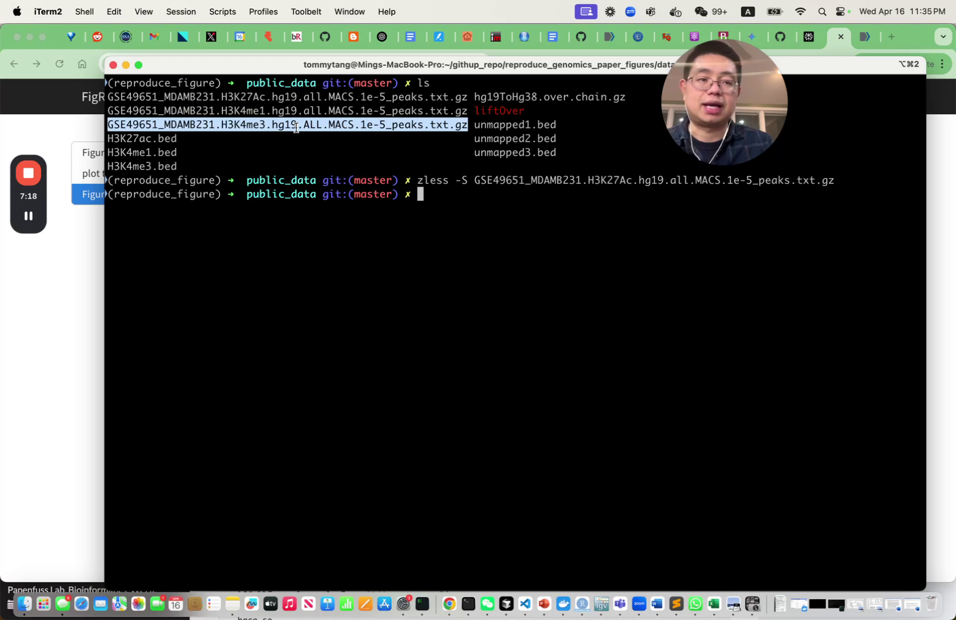
Switch to Chrome and open the tutorial's UCSC hg19 liftOver chain file link in a separate browser tab
click(45, 332)
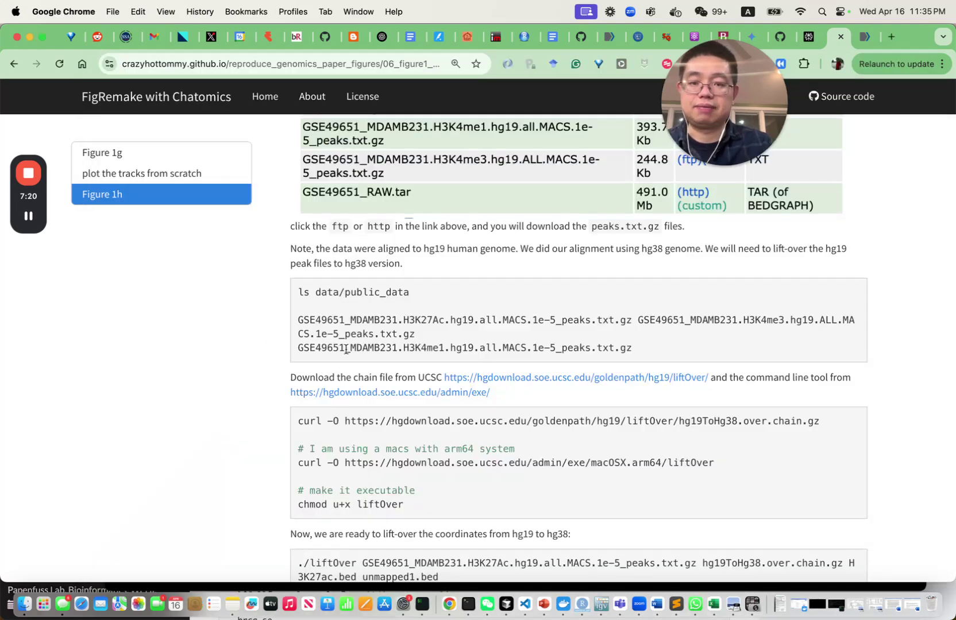
scroll(346, 350, down, 2)
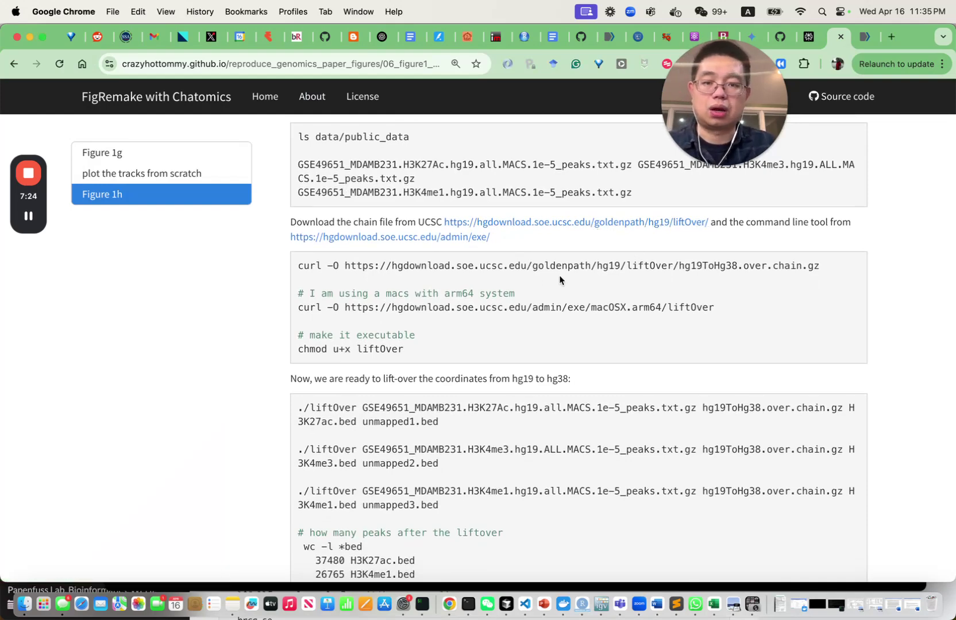
right_click(543, 229)
click(553, 232)
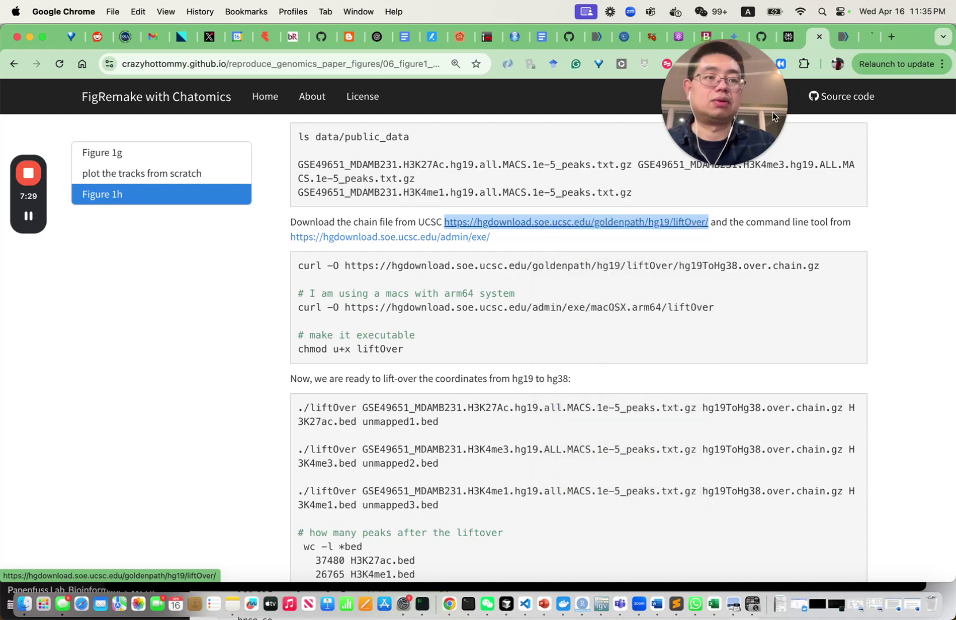
click(867, 39)
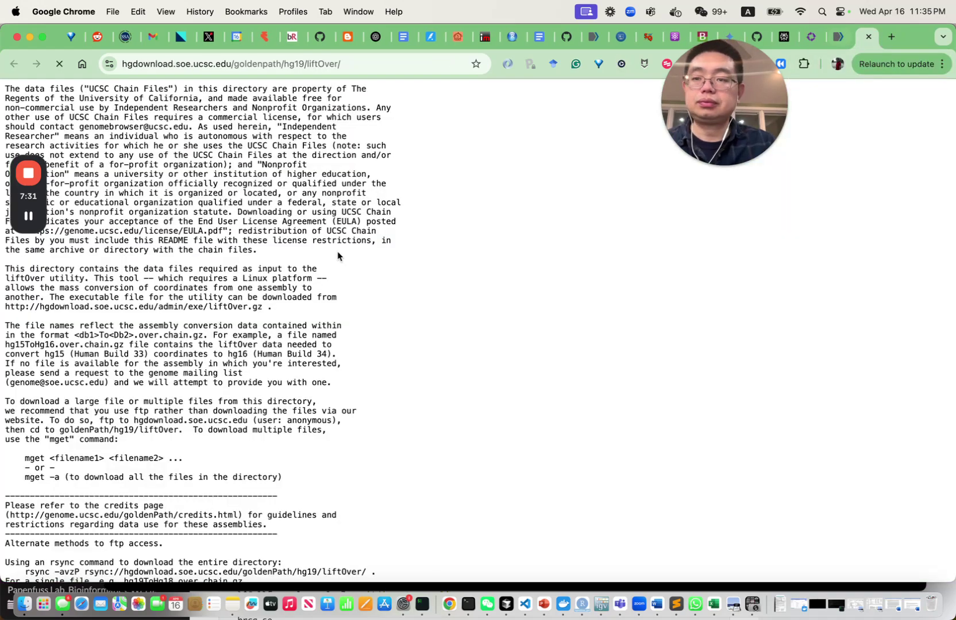
Look through the hg19 chain file directory and search the page for "liftover", stepping through the matches
scroll(299, 307, down, 20)
scroll(299, 310, up, 2)
key(super+f)
text(lifg)
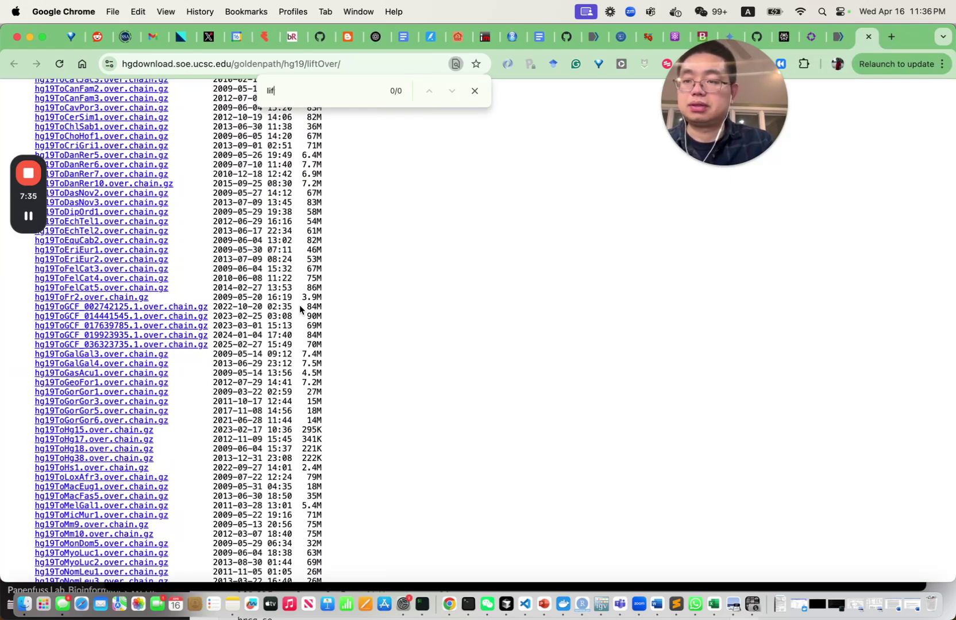
key(BackSpace)
text(tover)
key(Return)
key(Return)
key(Return)
key(Return)
key(Return)
key(Return)
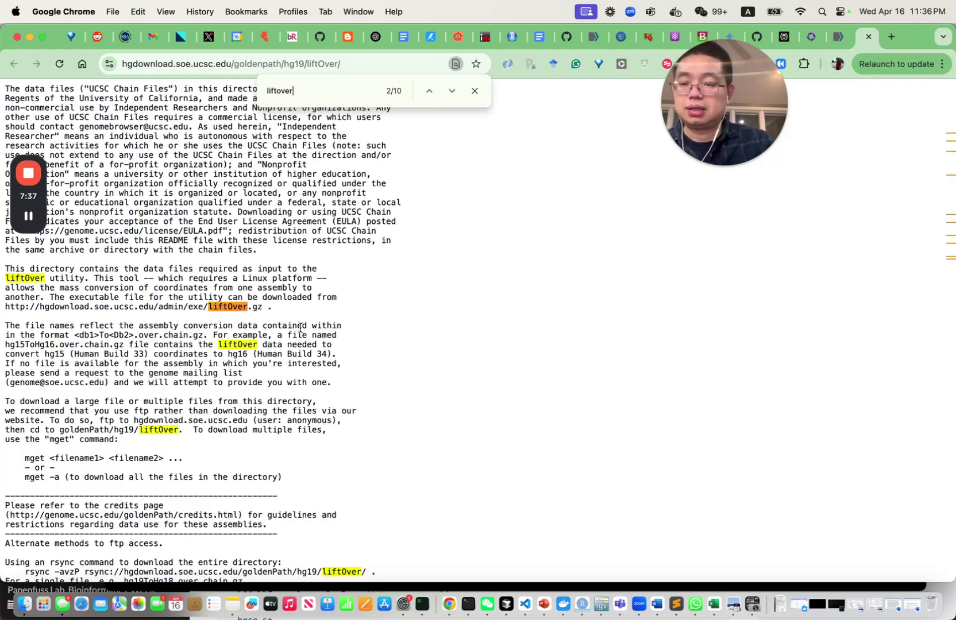
key(Return)
key(Return)
key(Return)
key(Return)
key(Return)
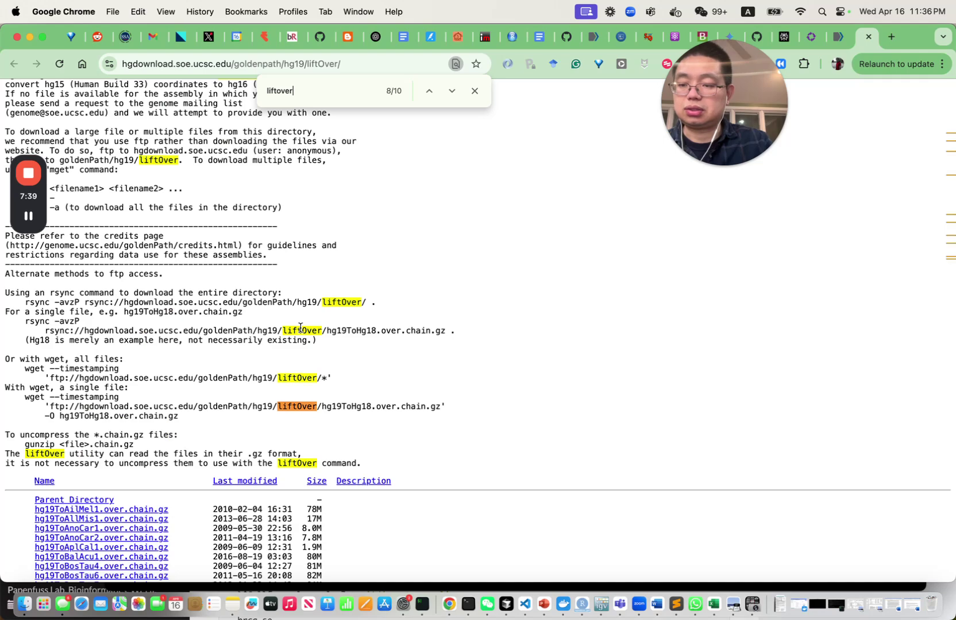
scroll(343, 349, down, 5)
scroll(342, 349, up, 1)
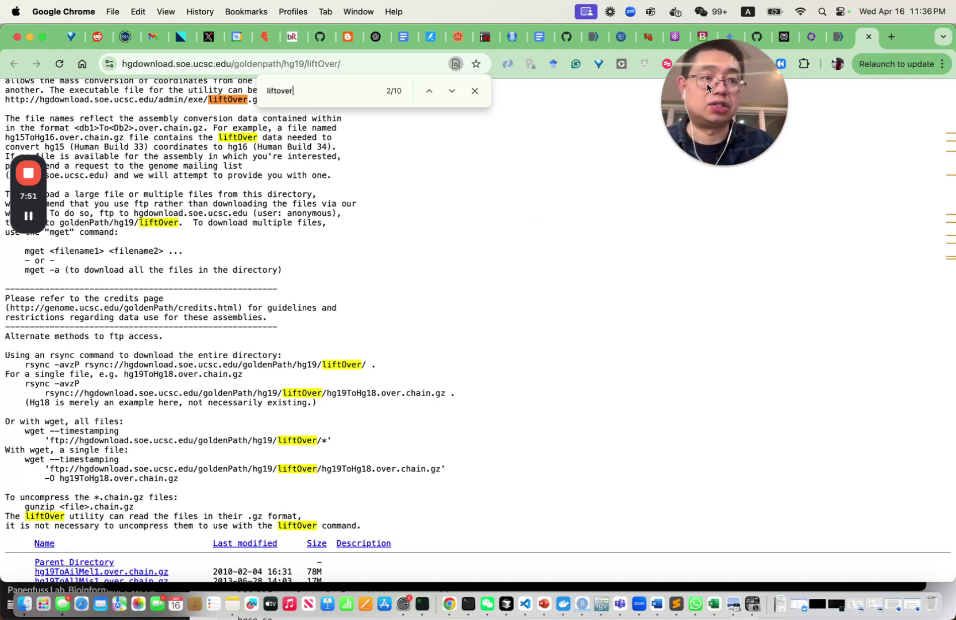
Return to the tutorial page and highlight the file name hg19ToHg38.over.chain.gz and its full curl download command
click(814, 38)
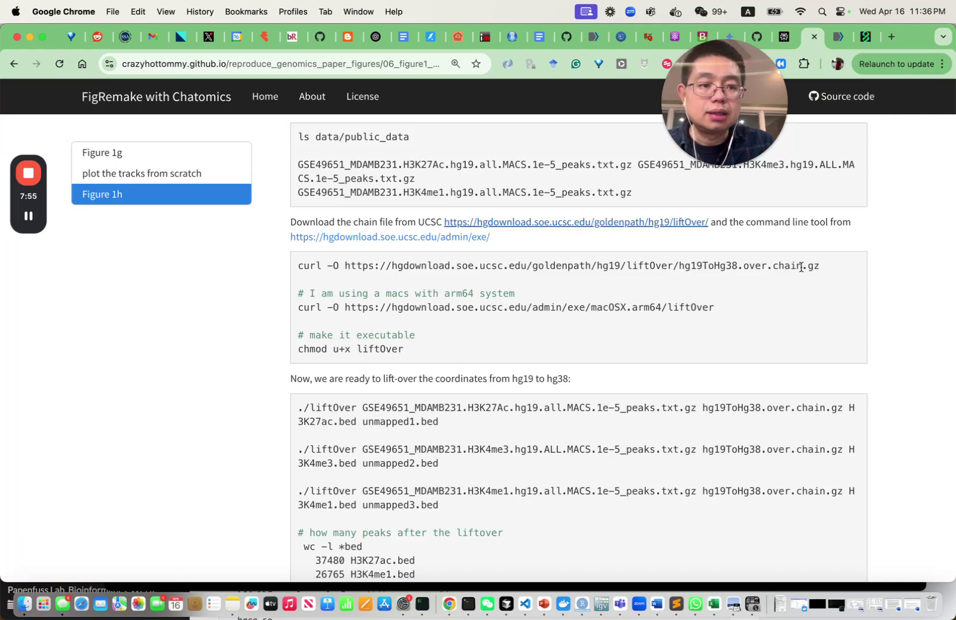
drag(821, 267, 680, 268)
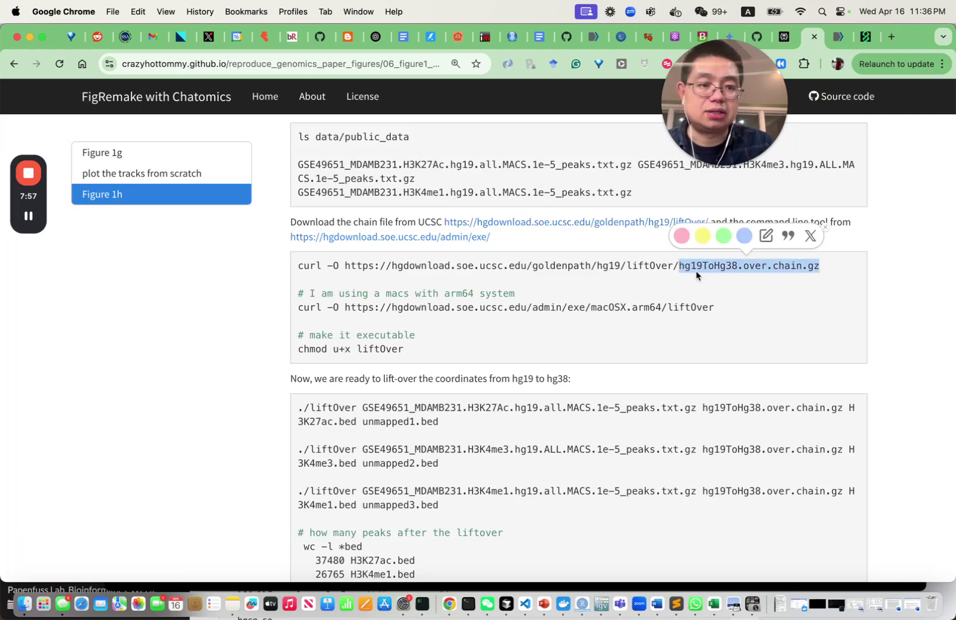
click(747, 289)
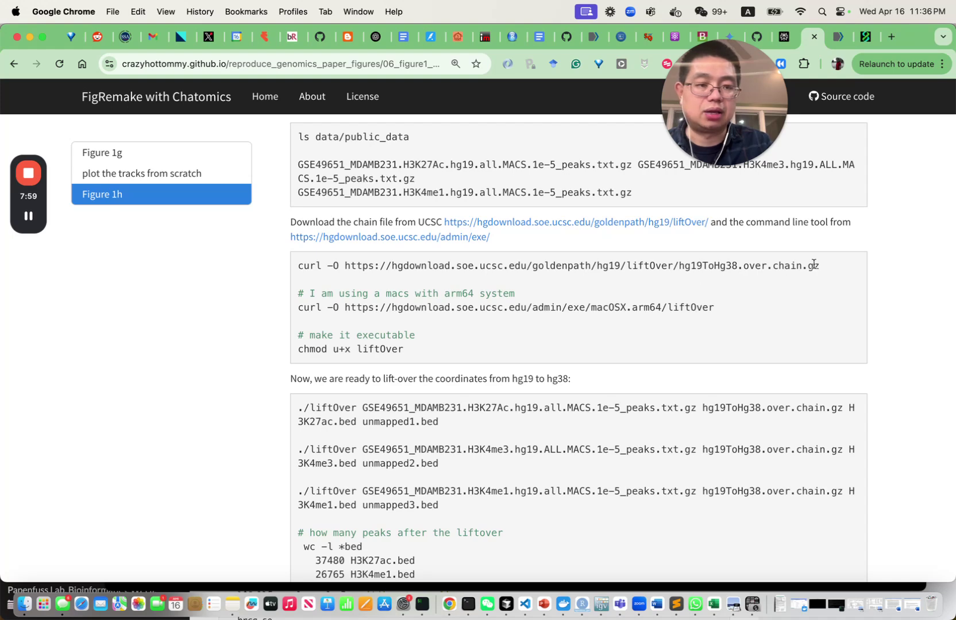
drag(296, 266, 829, 267)
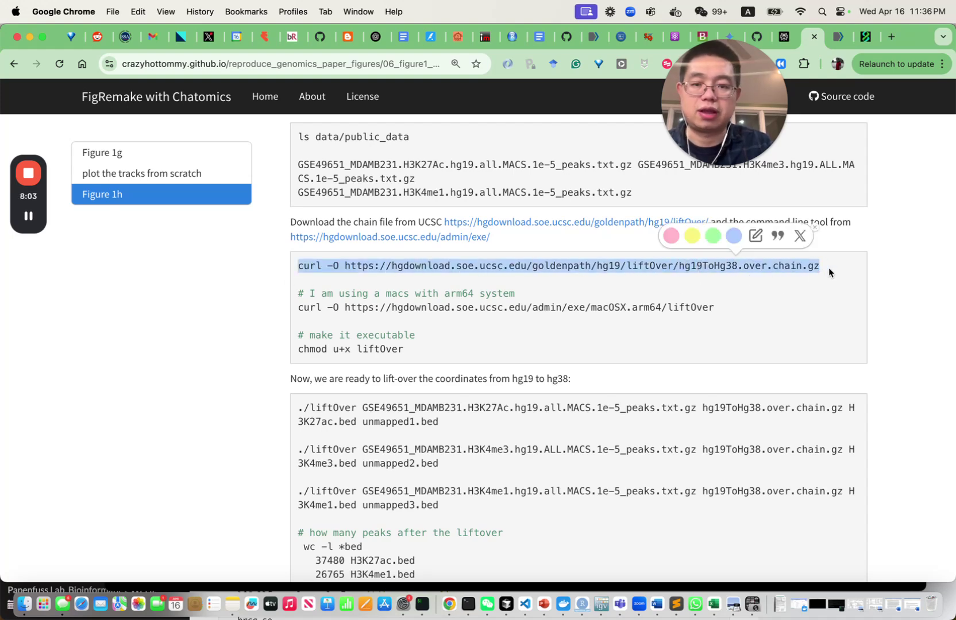
click(578, 340)
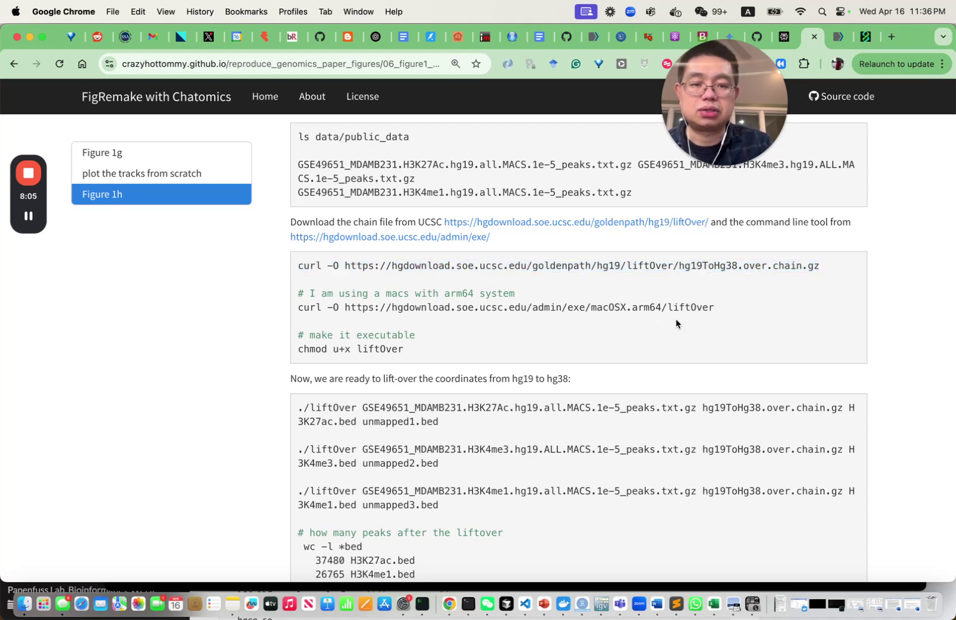
Highlight the curl command for the macOSX.arm64 liftOver tool and the chmod u+x liftOver command, including its u flag
drag(715, 308, 293, 305)
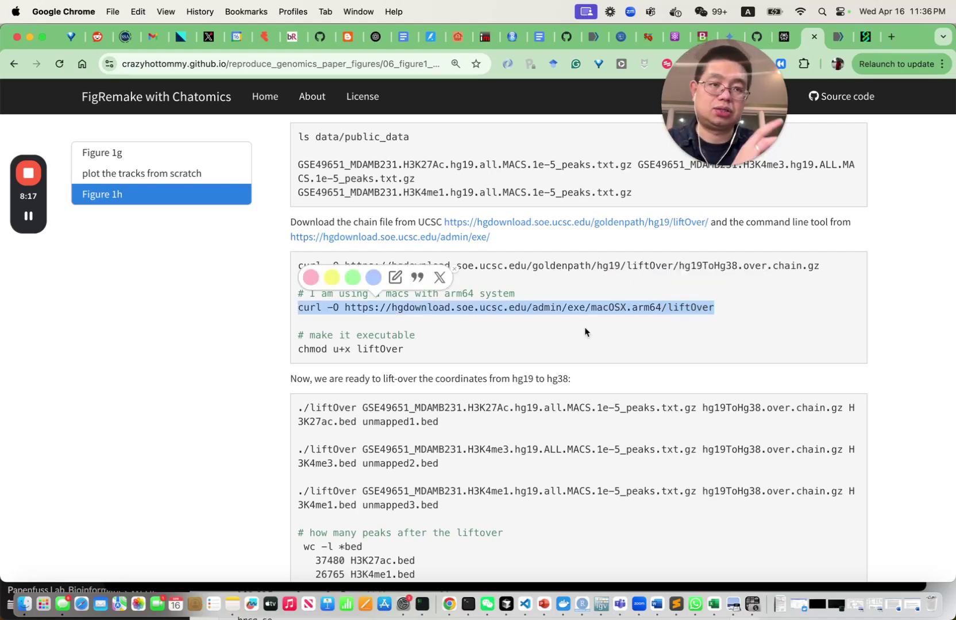
click(404, 351)
drag(404, 351, 297, 348)
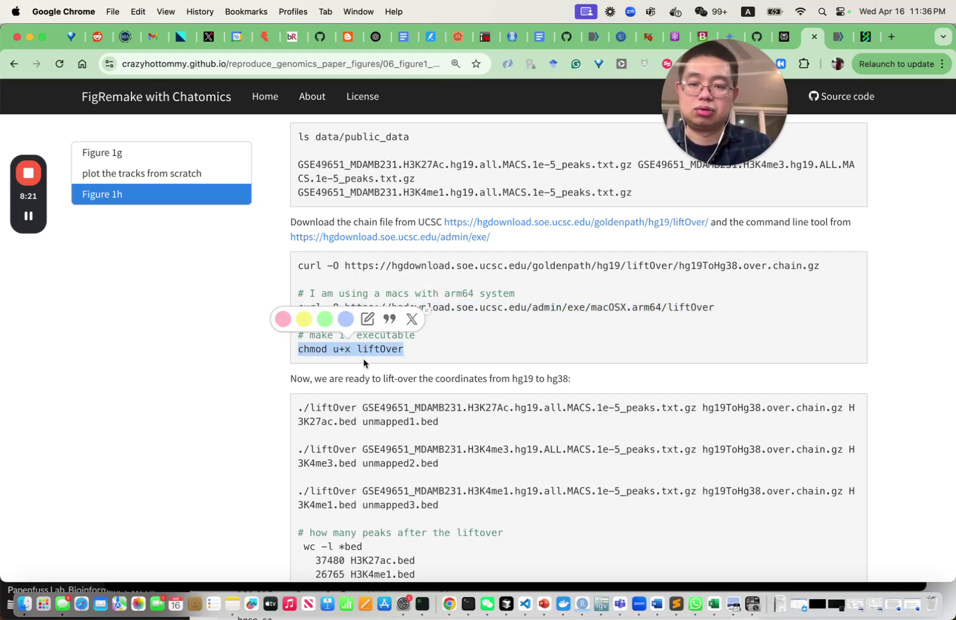
click(332, 366)
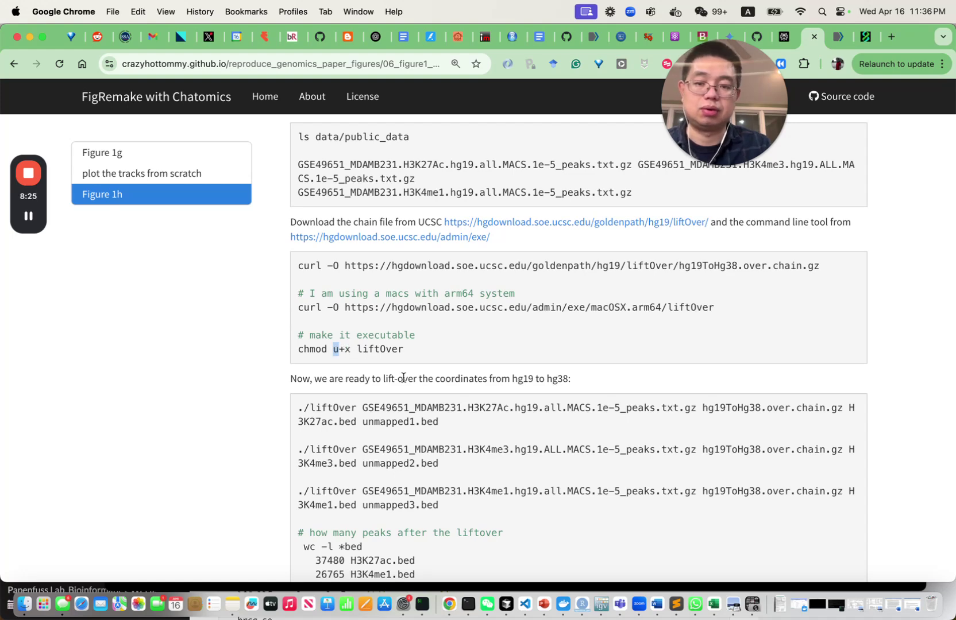
Switch to iTerm2, list the files in public_data again and highlight the liftOver executable
click(422, 605)
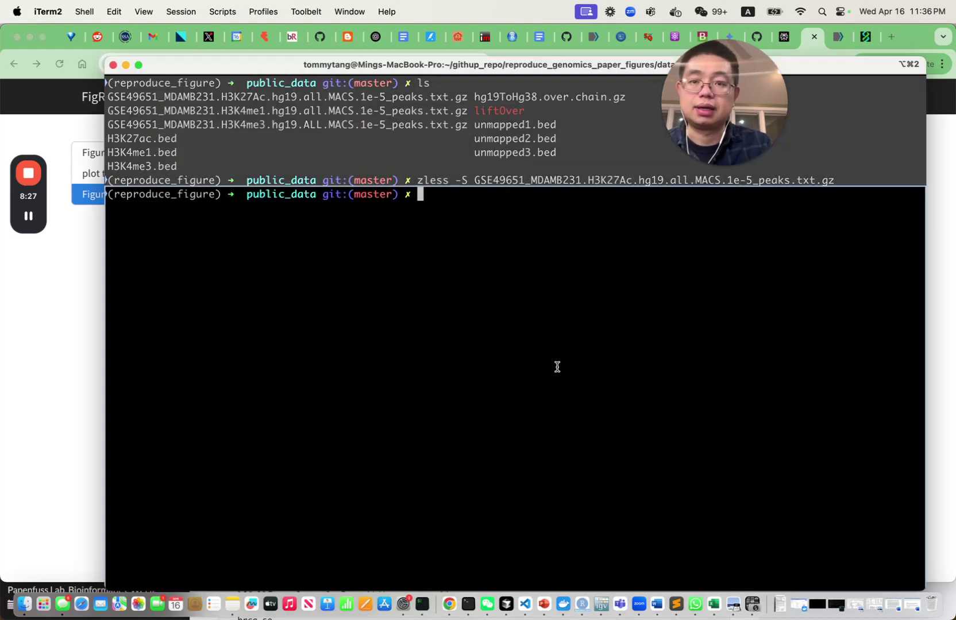
text(ls)
key(Return)
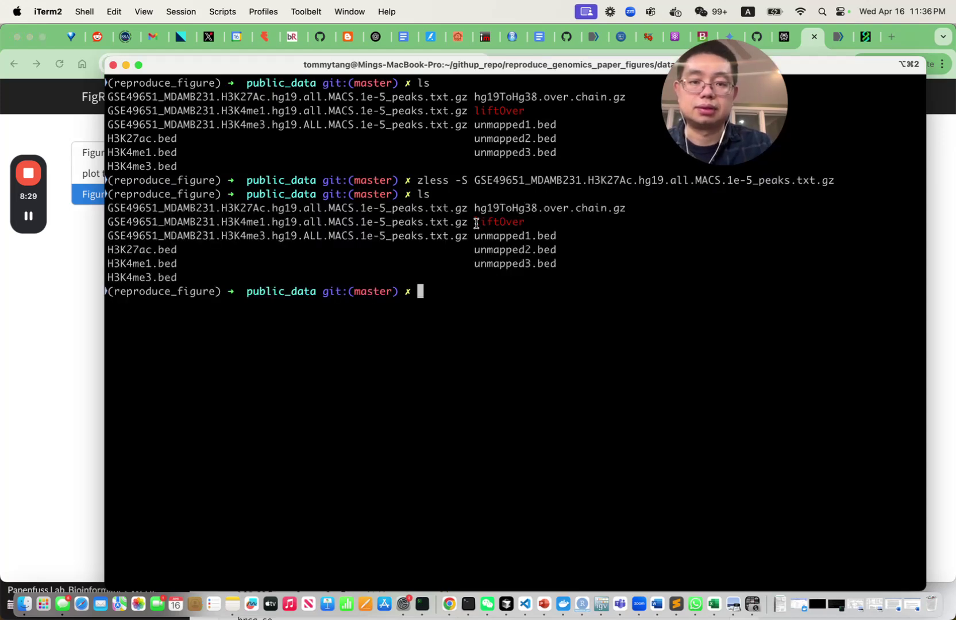
drag(478, 224, 531, 222)
Run ./liftOver without arguments and read through its usage text and options
text(./l)
key(Tab)
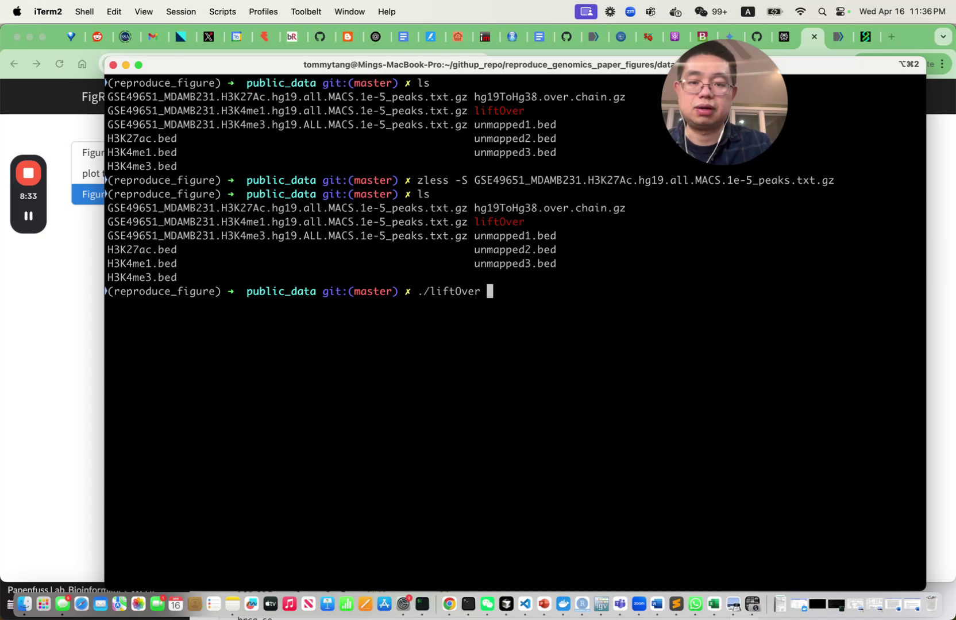
key(Return)
scroll(370, 317, up, 10)
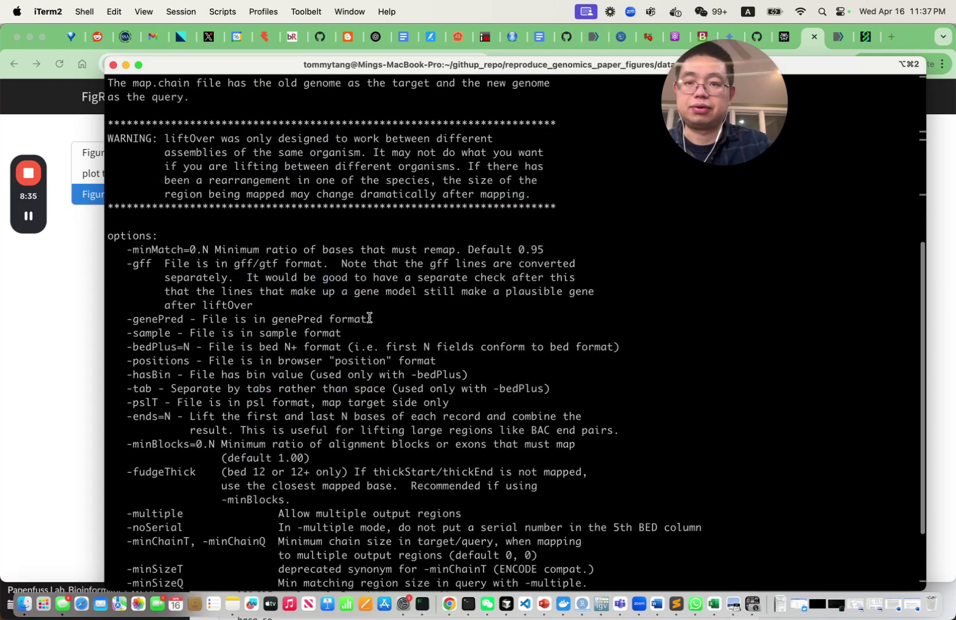
scroll(274, 458, down, 10)
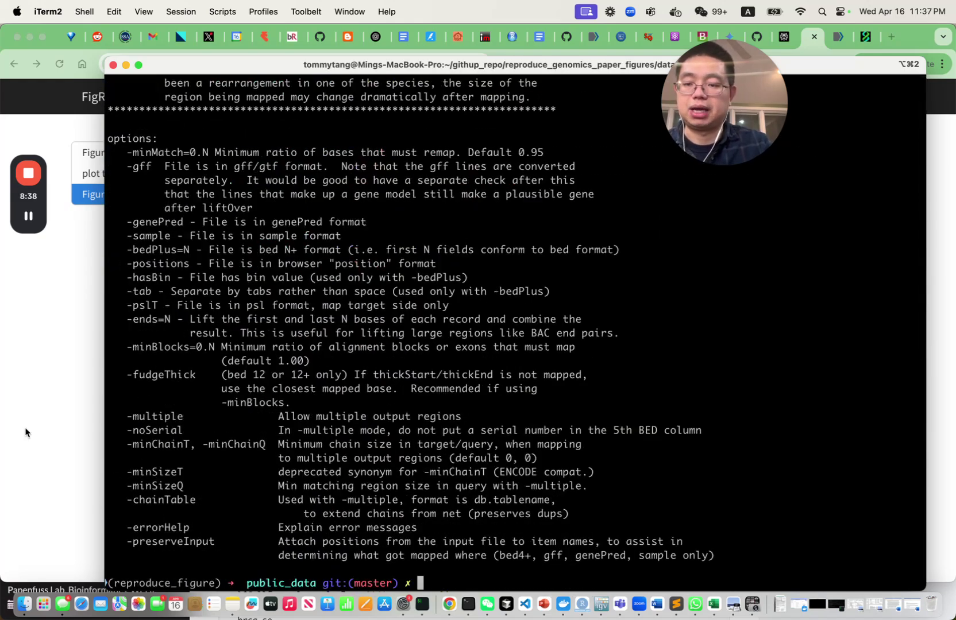
Return to the tutorial in Chrome and highlight ./liftOver, the H3K27Ac peak file and the chain file in the first lift-over command
click(54, 433)
scroll(412, 398, down, 5)
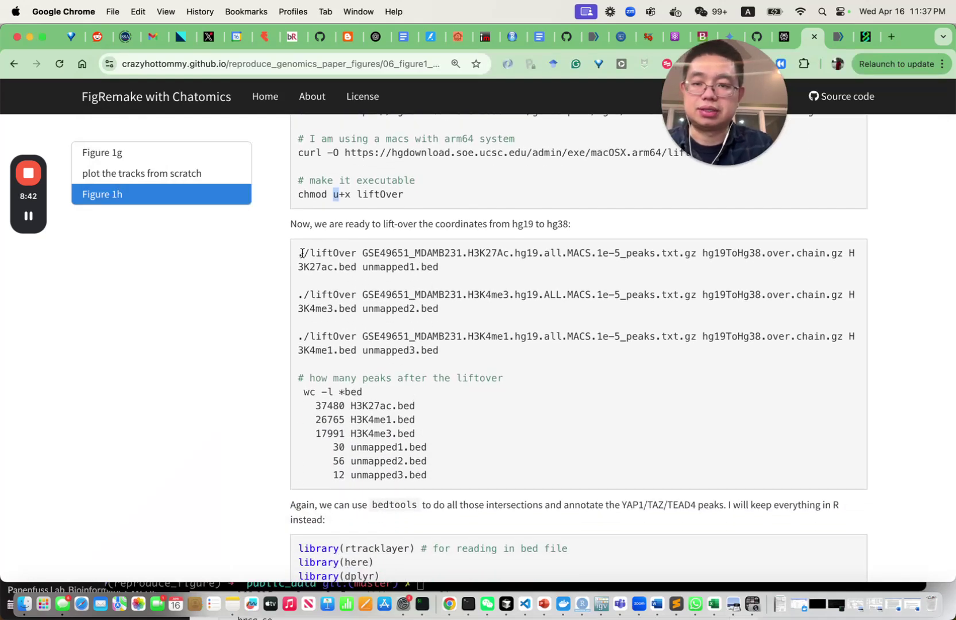
mouse_move(299, 256)
mouse_down()
mouse_move(416, 255)
mouse_move(348, 257)
mouse_move(359, 256)
mouse_up()
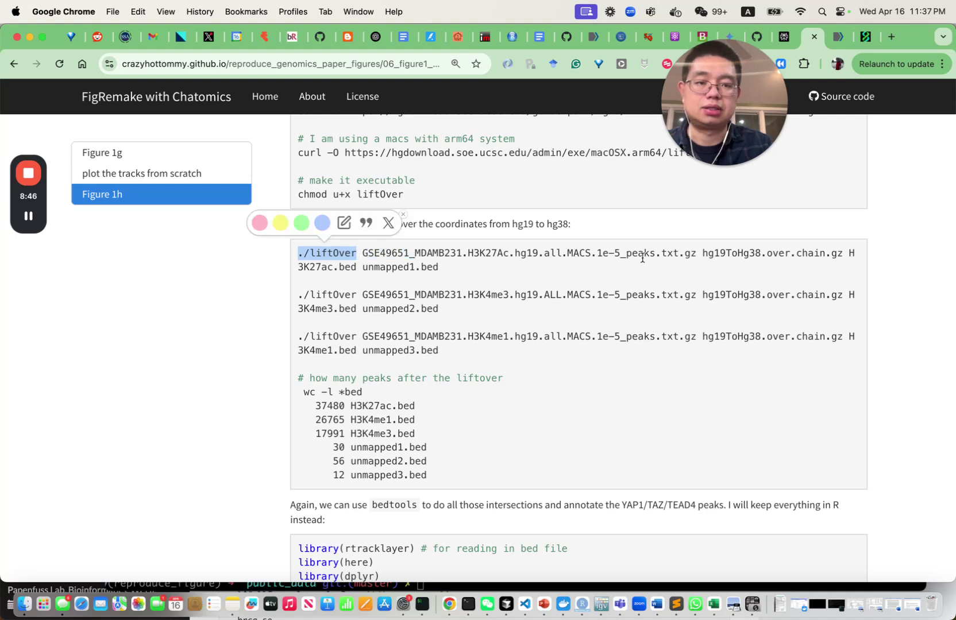
drag(696, 254, 361, 254)
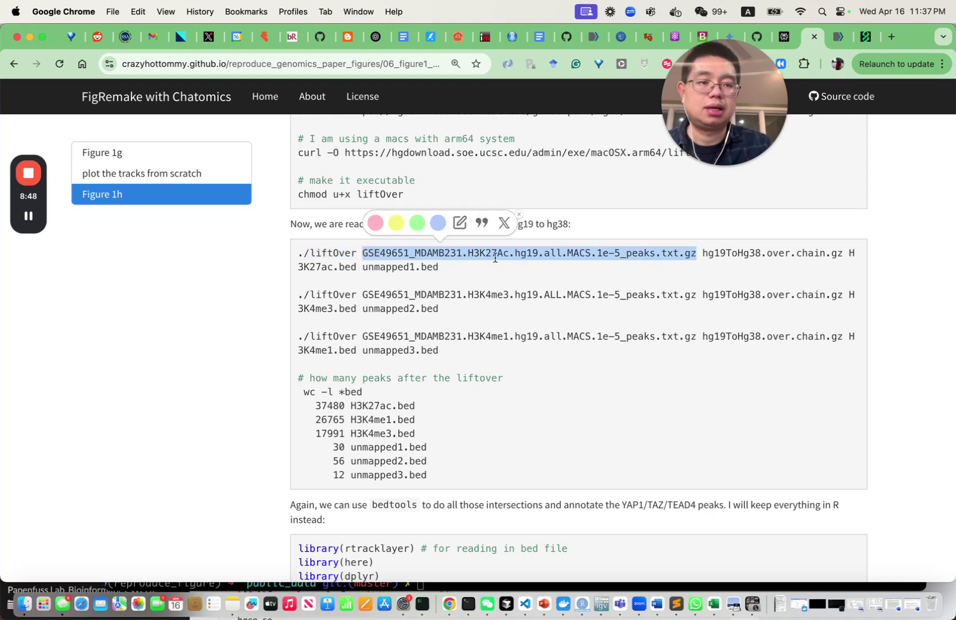
click(721, 264)
drag(703, 255, 848, 254)
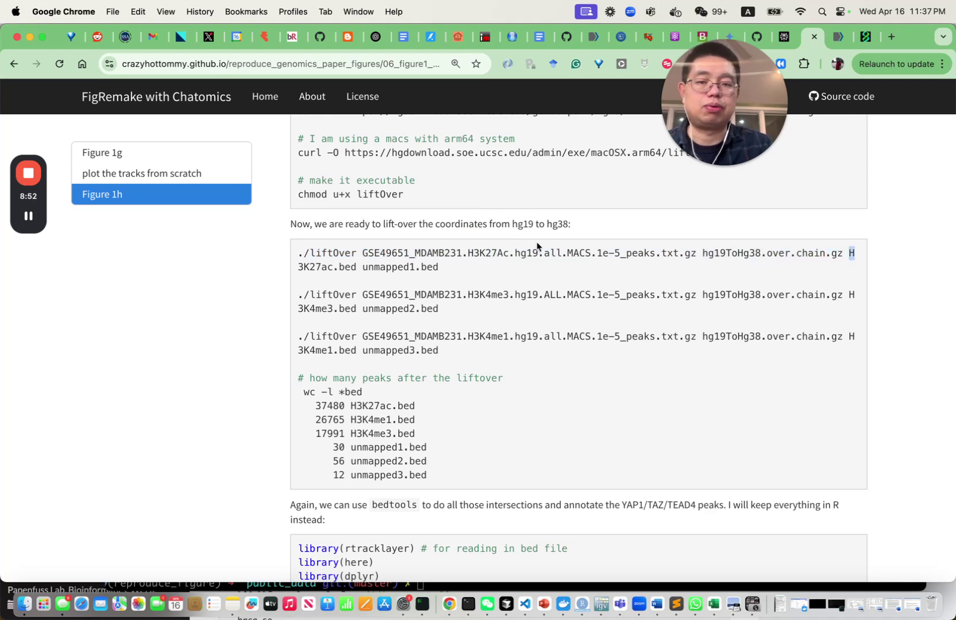
Highlight the output names H3K27ac.bed and unmapped1.bed in the first command, followed by all three liftOver commands
drag(356, 267, 297, 267)
click(415, 282)
drag(363, 267, 441, 271)
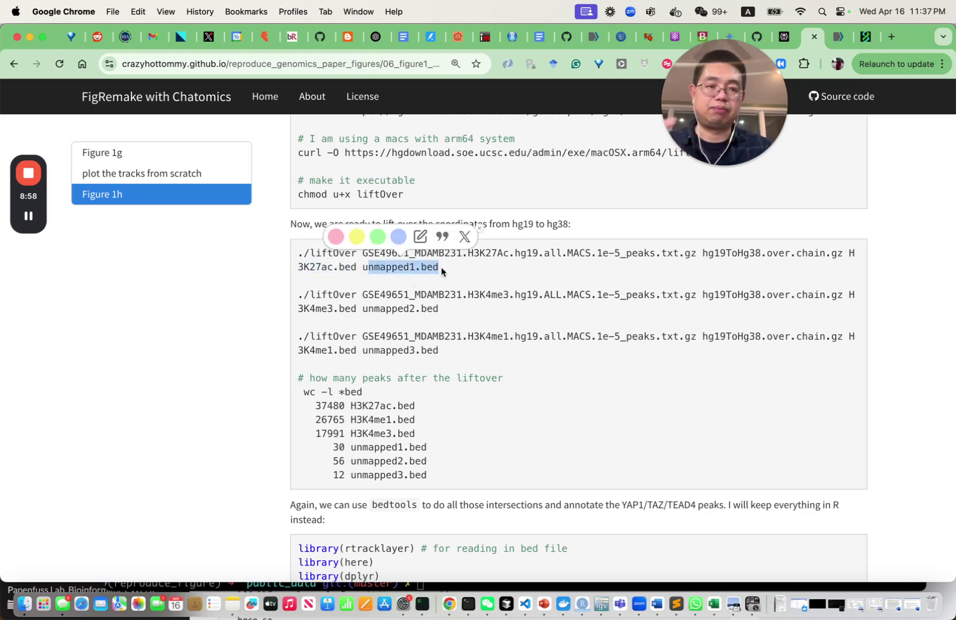
click(441, 279)
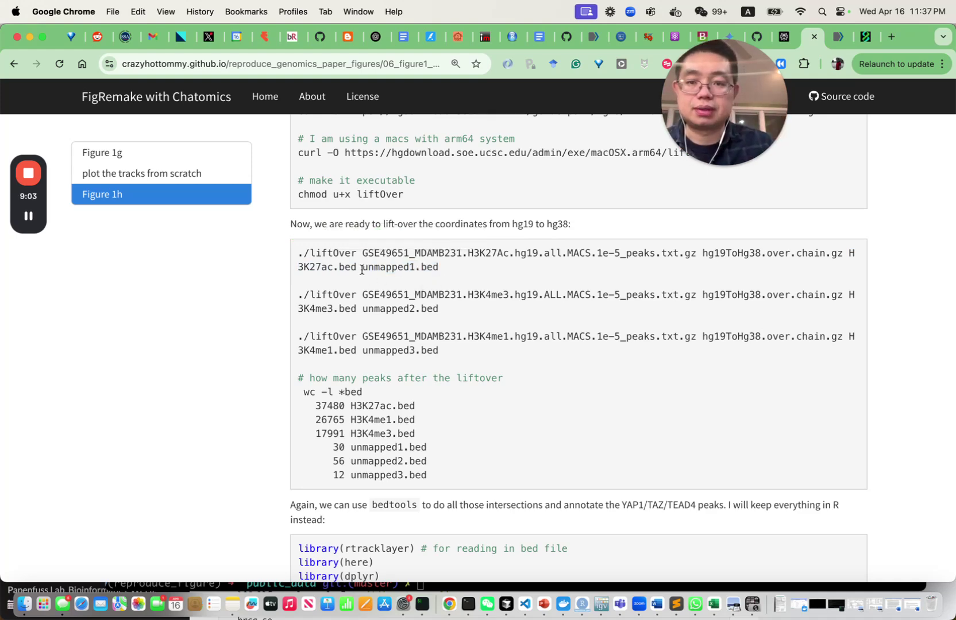
drag(361, 269, 448, 271)
click(449, 274)
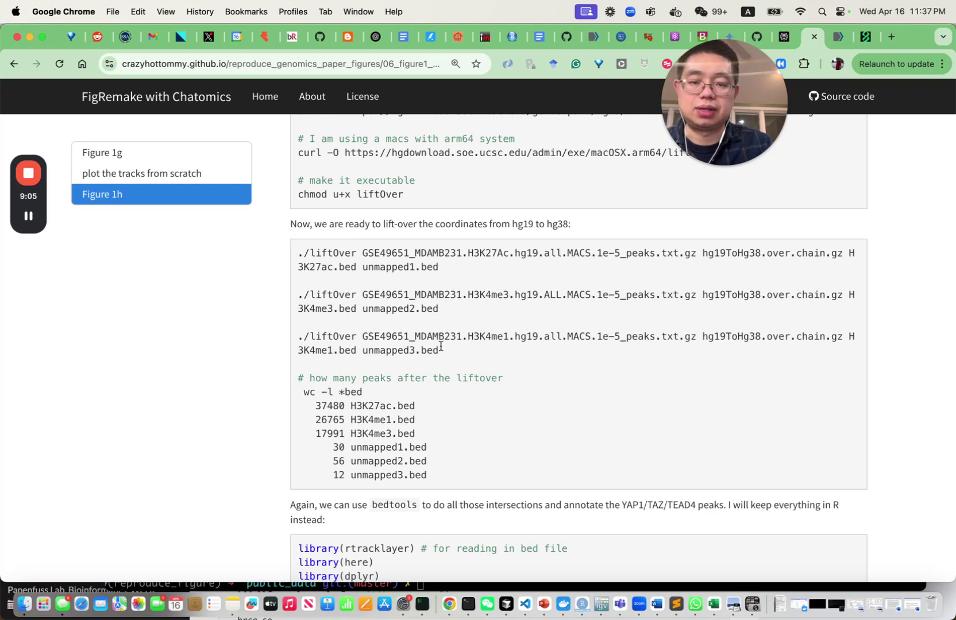
drag(399, 350, 297, 253)
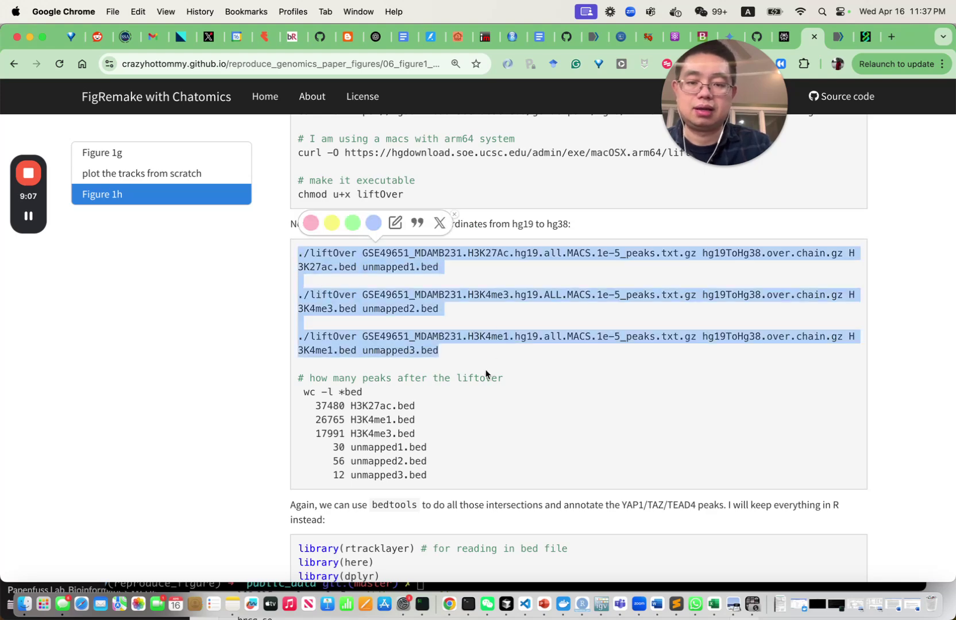
click(470, 377)
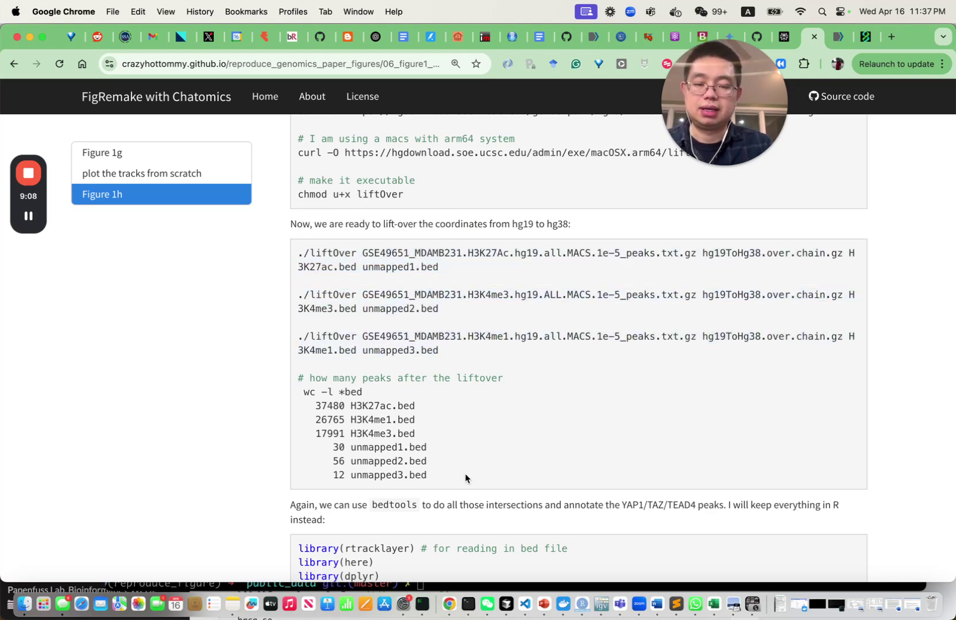
Switch to iTerm2, clear the terminal and list the files in public_data
click(423, 604)
text(clear)
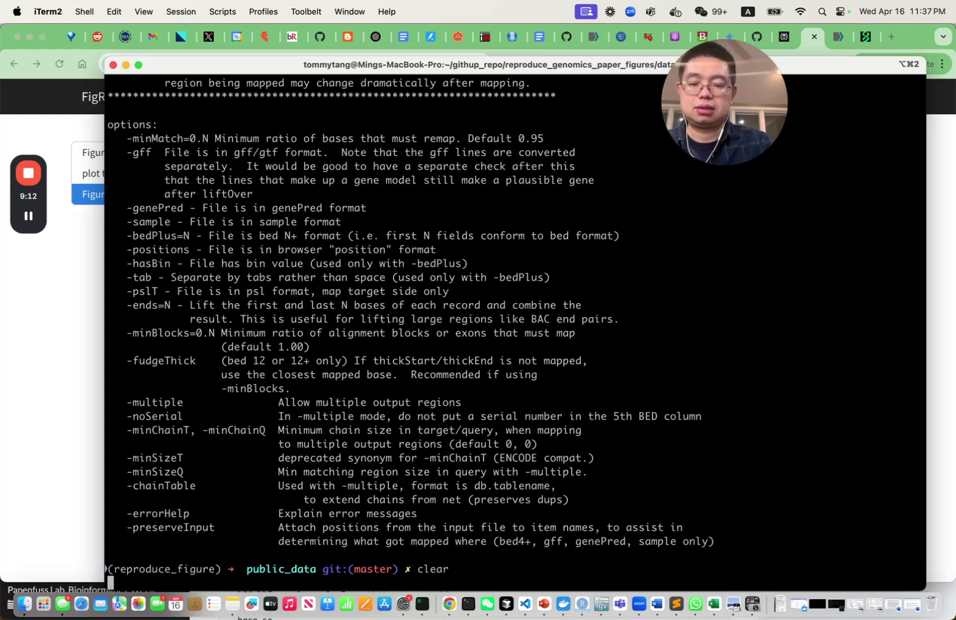
key(Return)
text(ls)
key(Return)
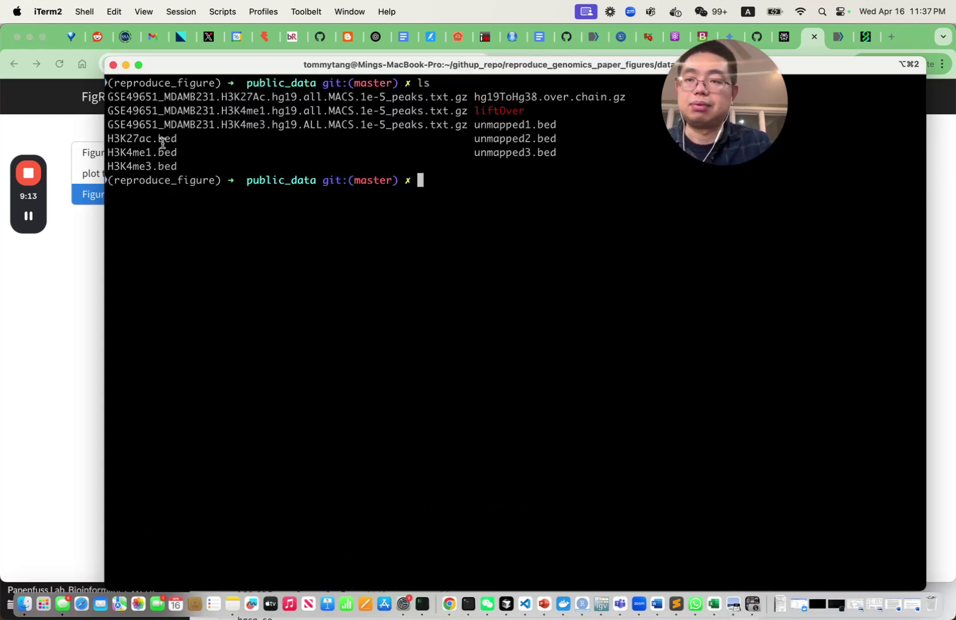
Highlight the lifted H3K27ac, H3K4me1 and H3K4me3 bed files and the three unmapped bed files in the listing
double_click(186, 136)
drag(186, 135, 183, 164)
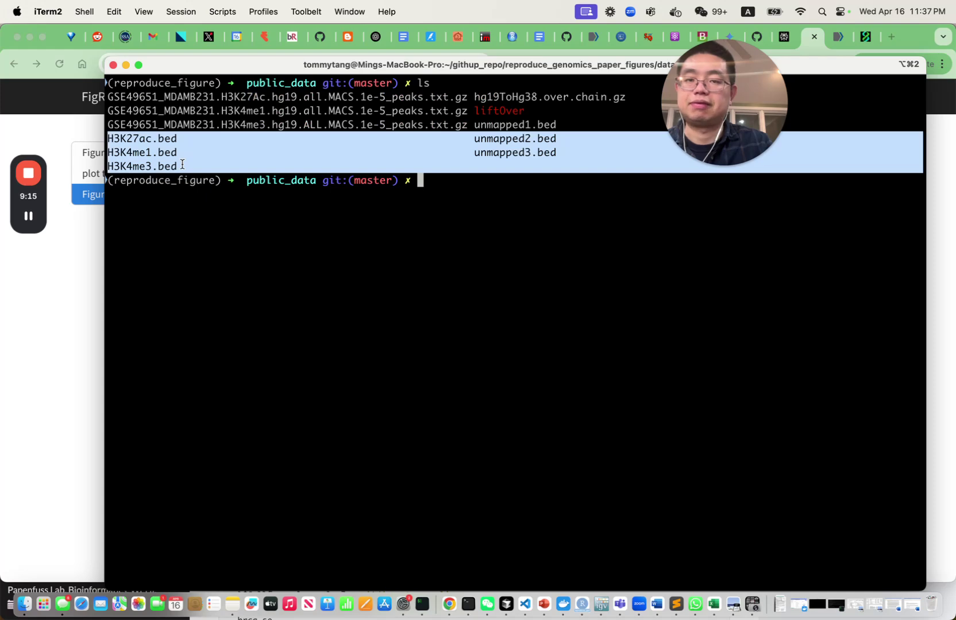
click(535, 162)
drag(476, 126, 550, 154)
click(508, 204)
Count the lines of all bed files with wc -l *bed
text(wc -l *)
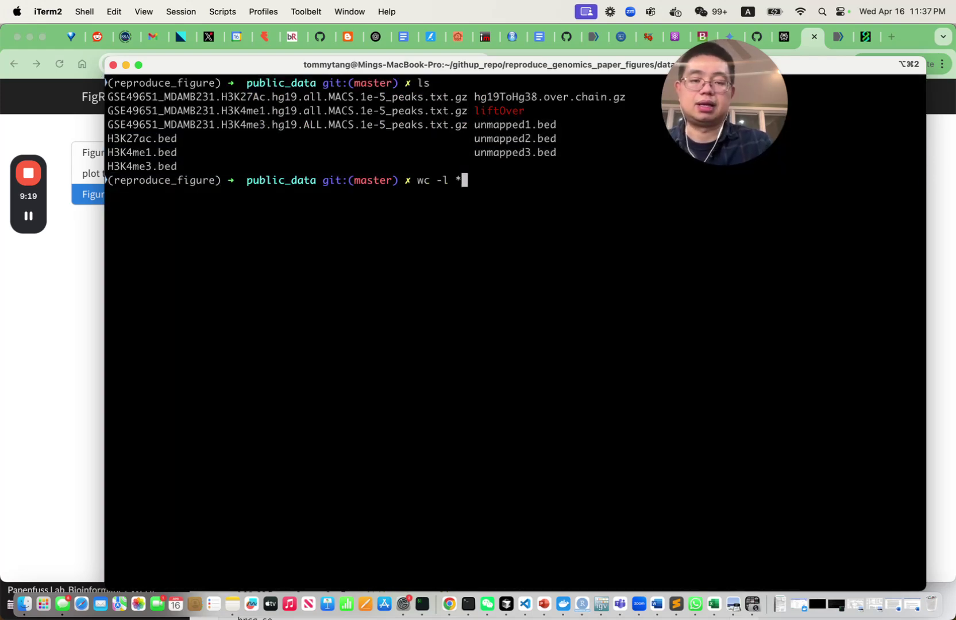
text(bed)
key(Return)
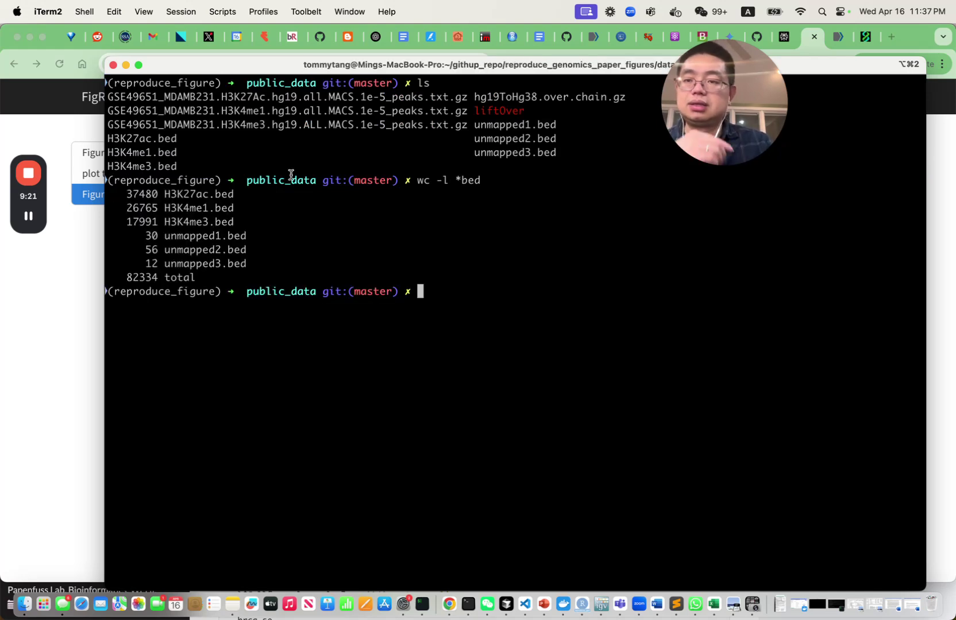
Highlight the H3K27ac.bed line count, followed by the counts of all three histone bed files
drag(127, 196, 164, 196)
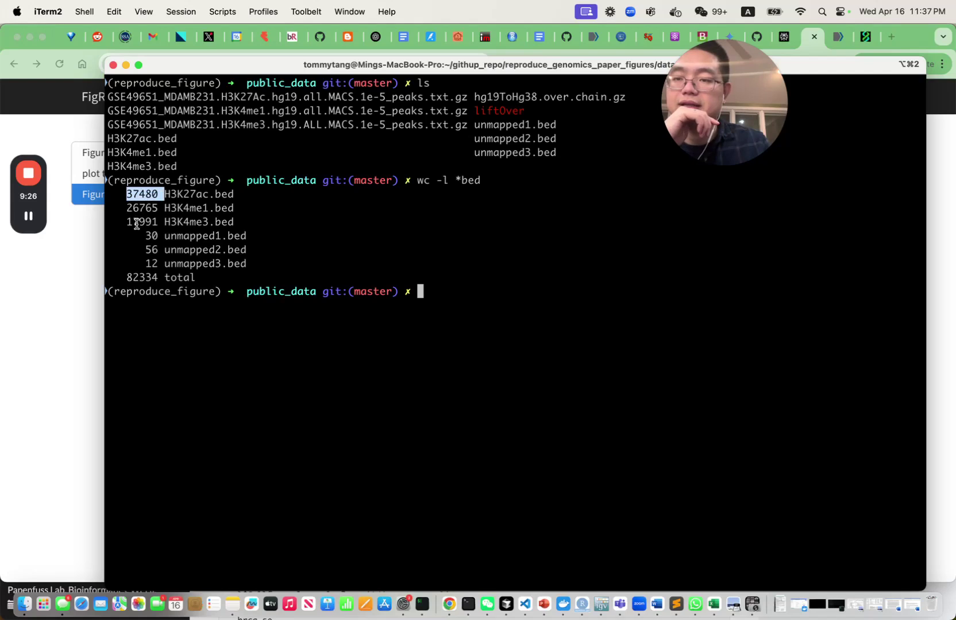
drag(241, 224, 123, 196)
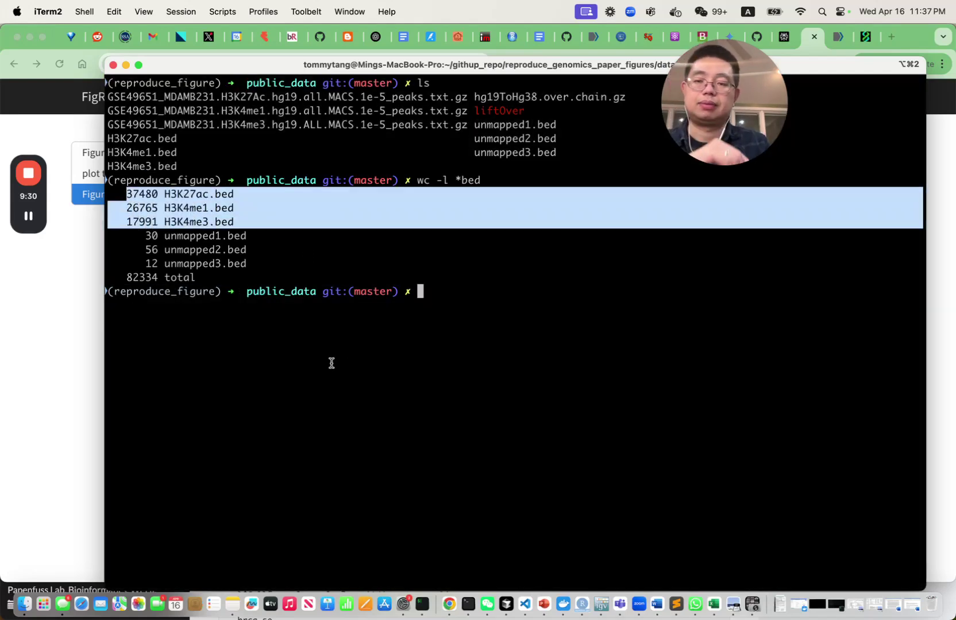
Switch to Chrome and highlight the R code importing the TAZ, YAP and TEAD4 narrowPeak files below the liftOver commands
click(38, 348)
scroll(432, 409, down, 10)
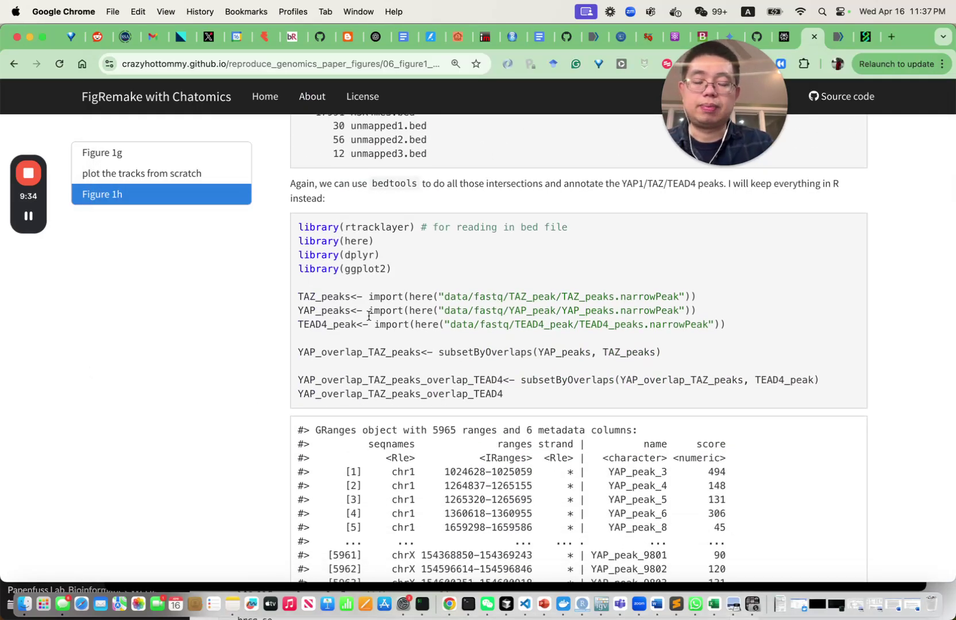
mouse_move(305, 295)
mouse_down()
mouse_move(370, 298)
mouse_move(357, 325)
mouse_up()
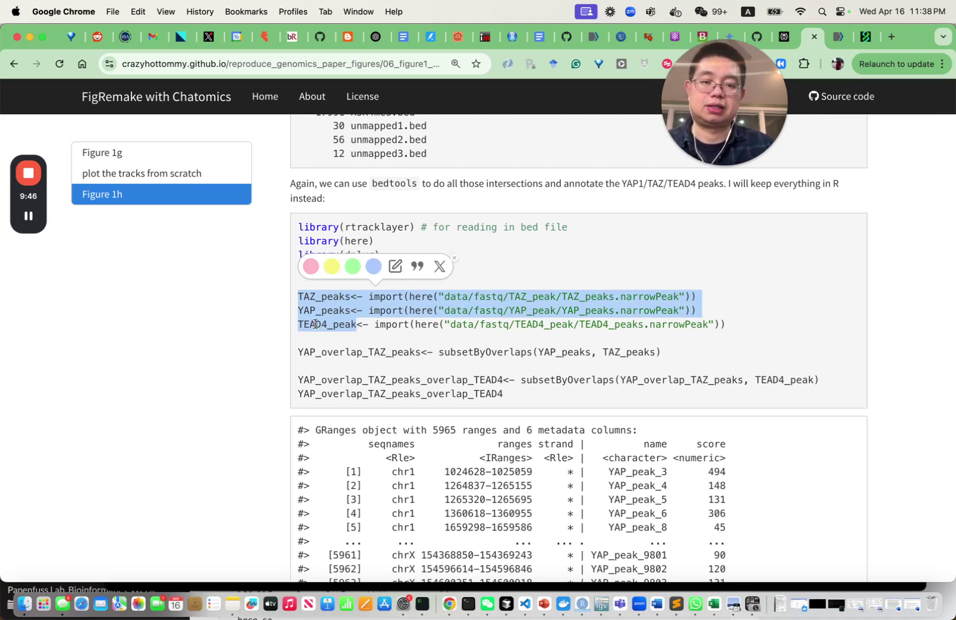
scroll(490, 220, up, 5)
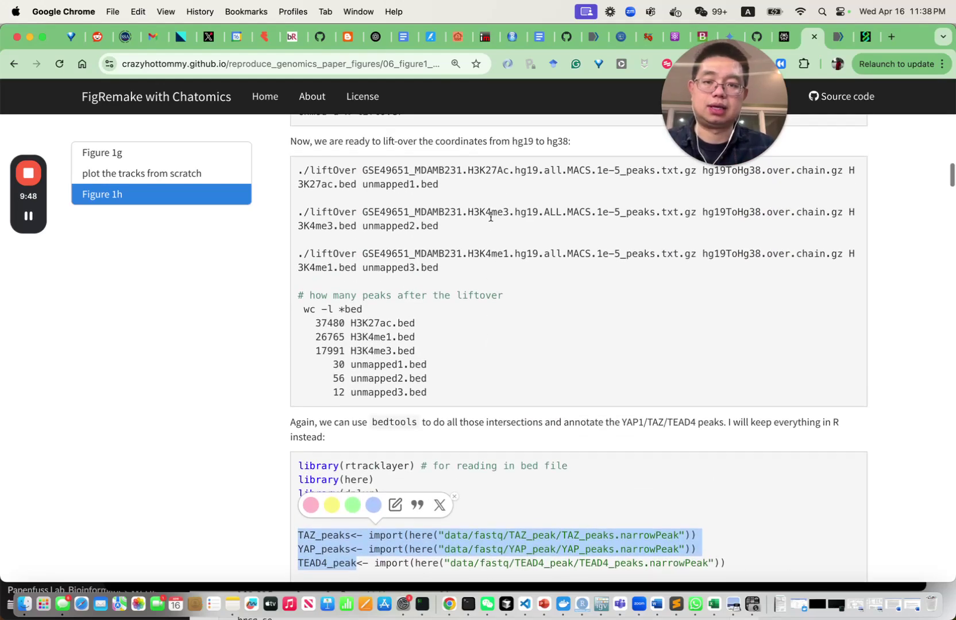
scroll(453, 262, down, 3)
scroll(454, 262, down, 3)
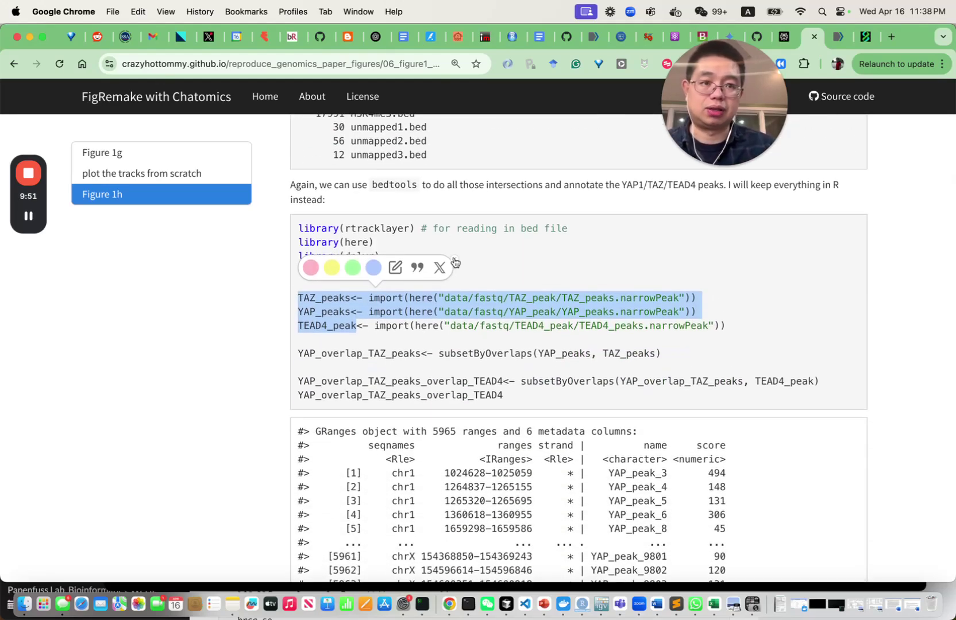
Switch to RStudio and open 06_figure1_g_h.Rmd at the R chunk that imports the TAZ, YAP and TEAD4 peaks
click(581, 610)
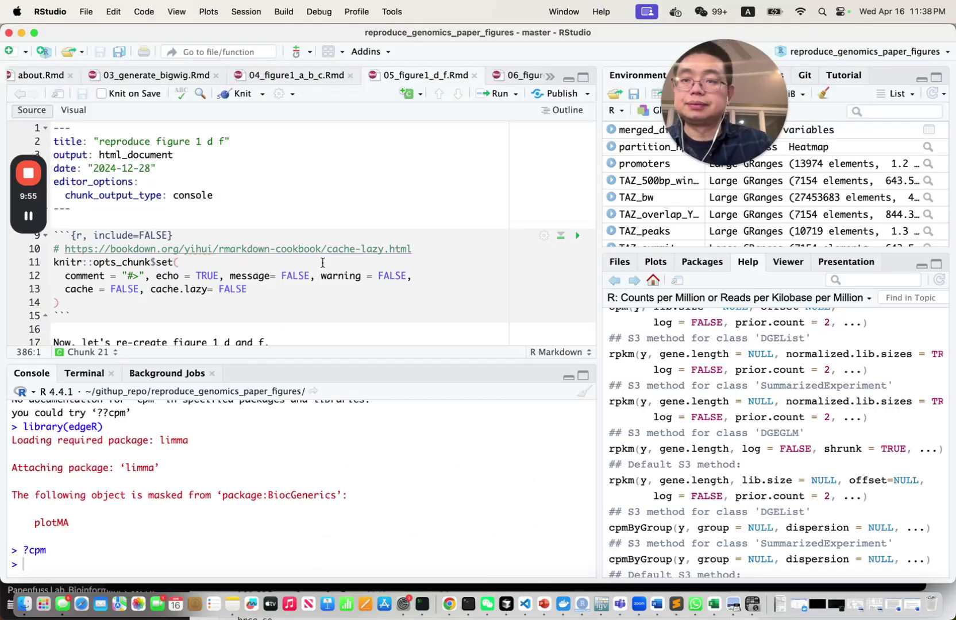
scroll(330, 247, down, 20)
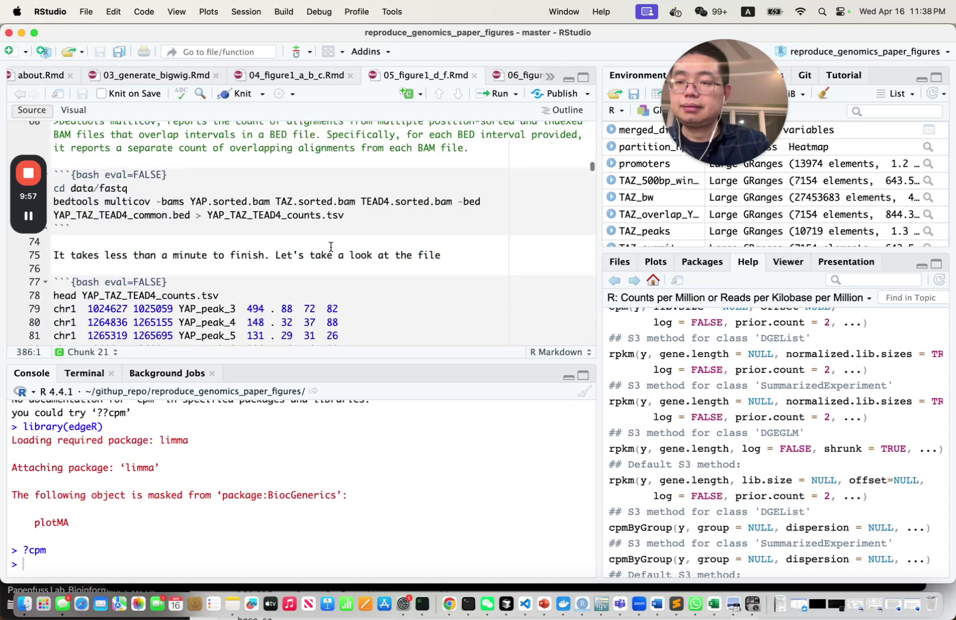
scroll(331, 246, up, 5)
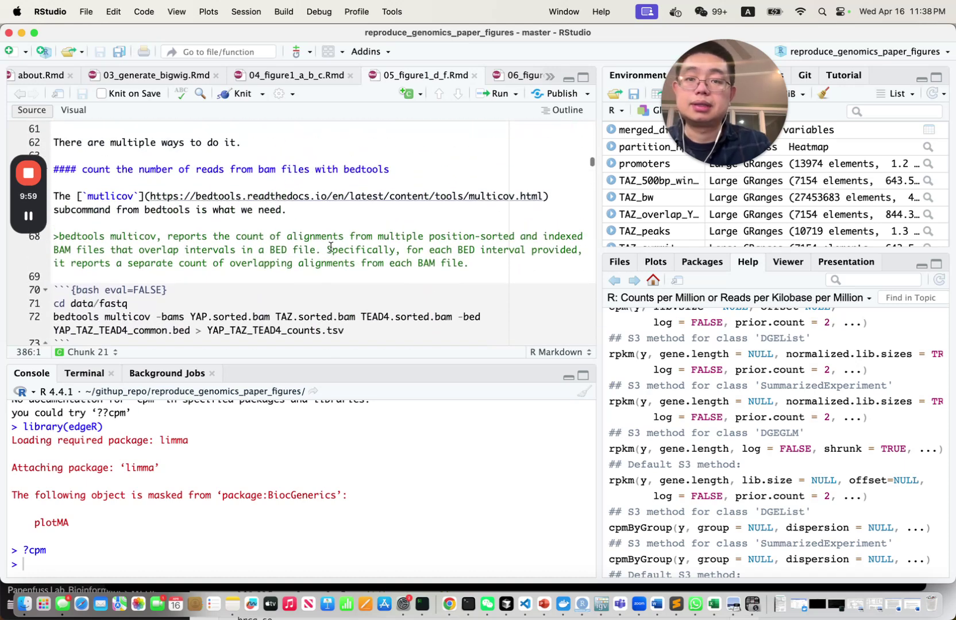
click(521, 78)
scroll(331, 208, down, 15)
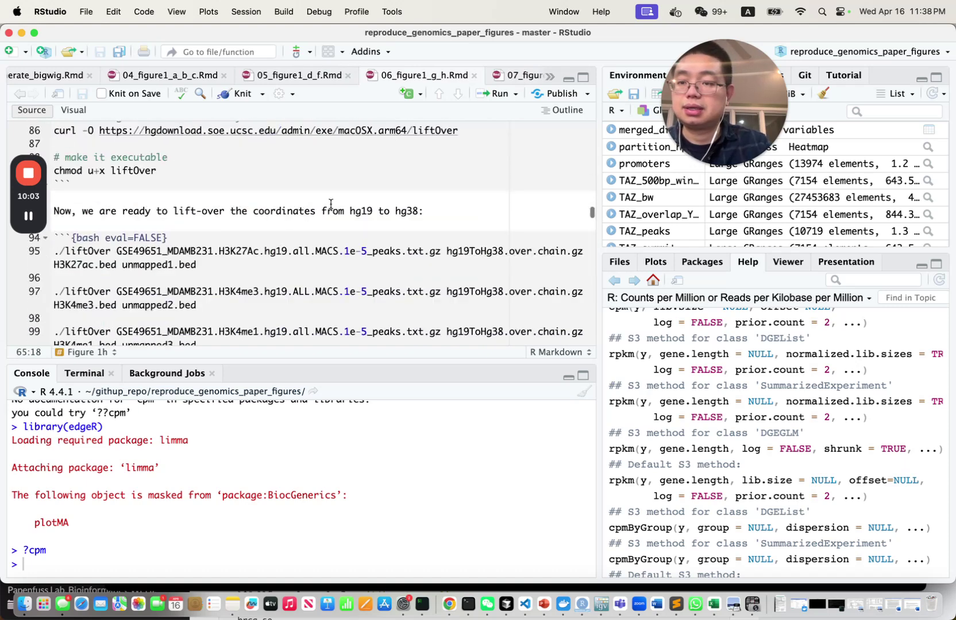
scroll(331, 204, down, 5)
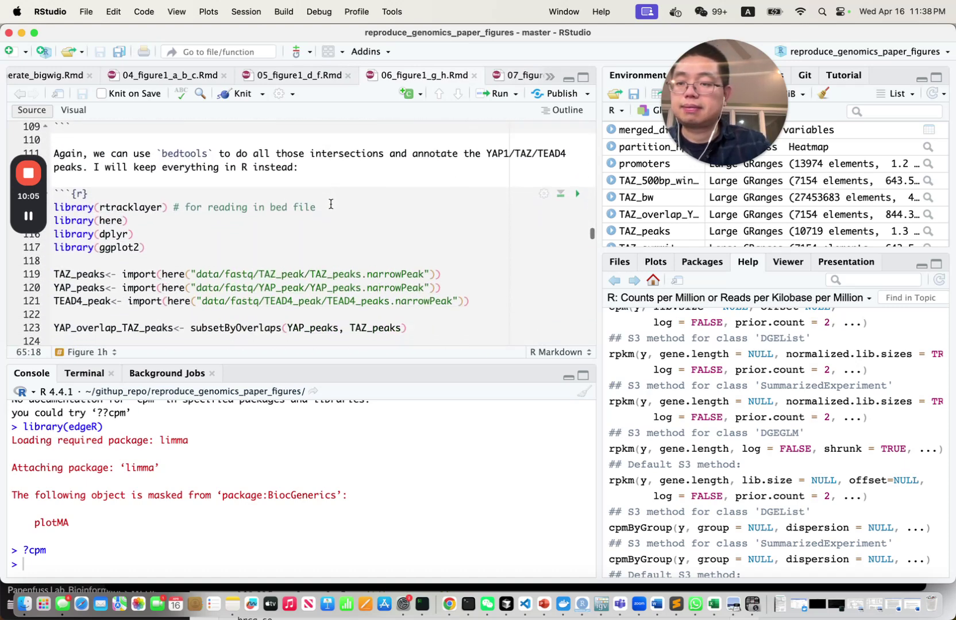
Load the rtracklayer, here, dplyr and ggplot2 libraries from the chunk line by line
click(176, 170)
key(cmd+Return)
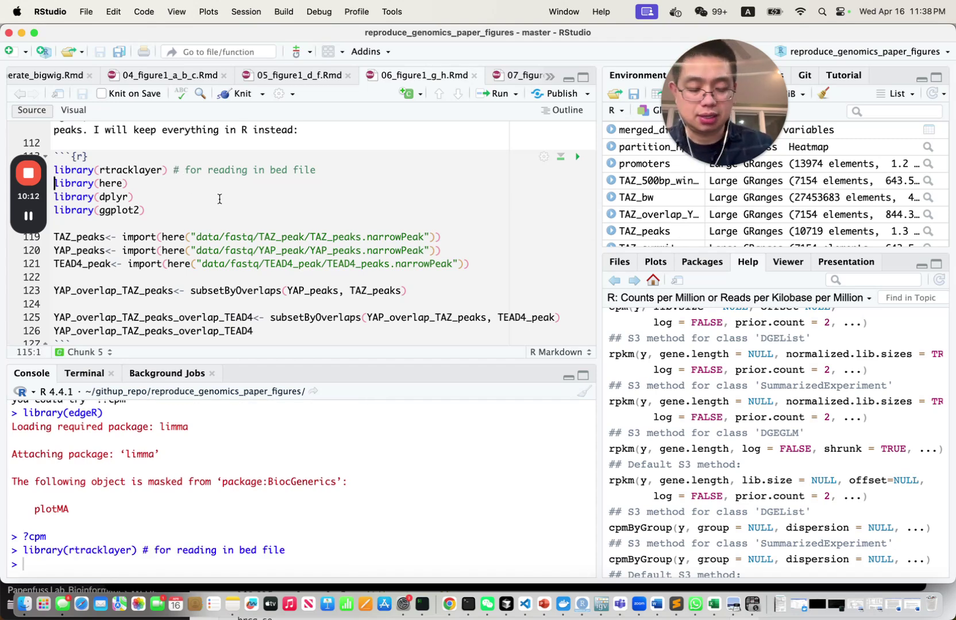
key(cmd+Return)
key(cmd+Return)
key(cmd+Return)
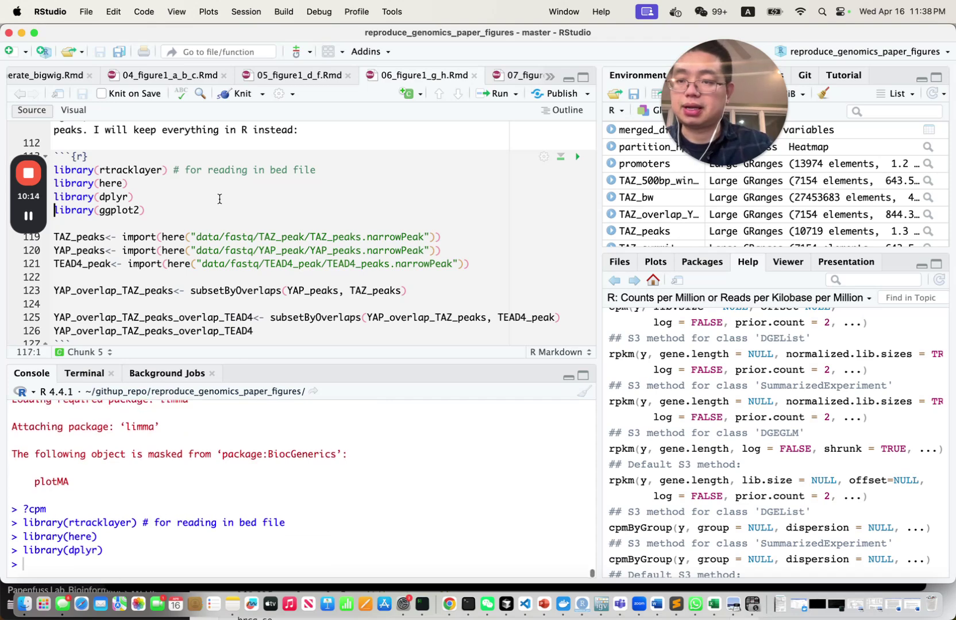
Run the three import lines that read TAZ_peaks.narrowPeak, YAP_peaks.narrowPeak and TEAD4_peaks.narrowPeak
click(219, 237)
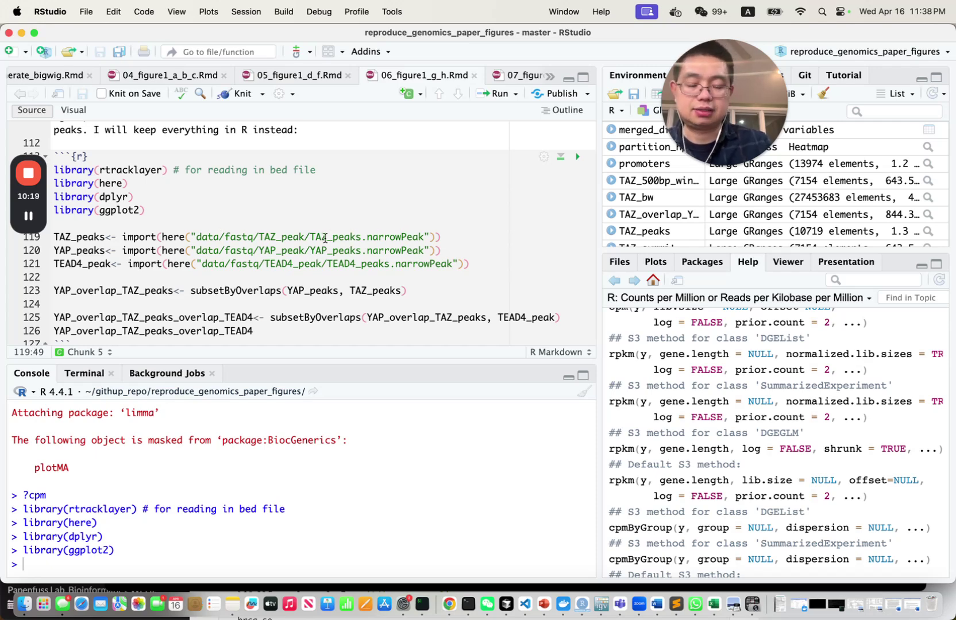
key(cmd+Return)
key(cmd+Return)
key(cmd+Return)
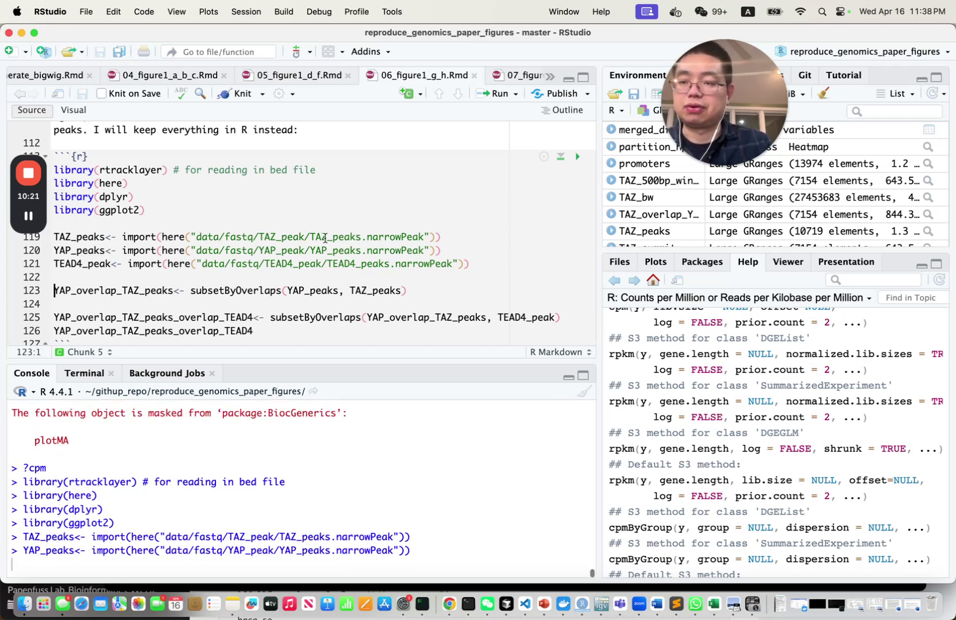
Switch to iTerm2, move up from public_data to the data folder and list its contents
click(423, 603)
click(466, 299)
text(cd ..)
key(Return)
text(ls)
key(Return)
text(ls f)
key(Tab)
key(BackSpace)
key(BackSpace)
key(BackSpace)
key(BackSpace)
key(BackSpace)
key(BackSpace)
key(BackSpace)
key(BackSpace)
key(BackSpace)
Move up to the reproduce_genomics_paper_figures folder and list its contents
text(cd ..)
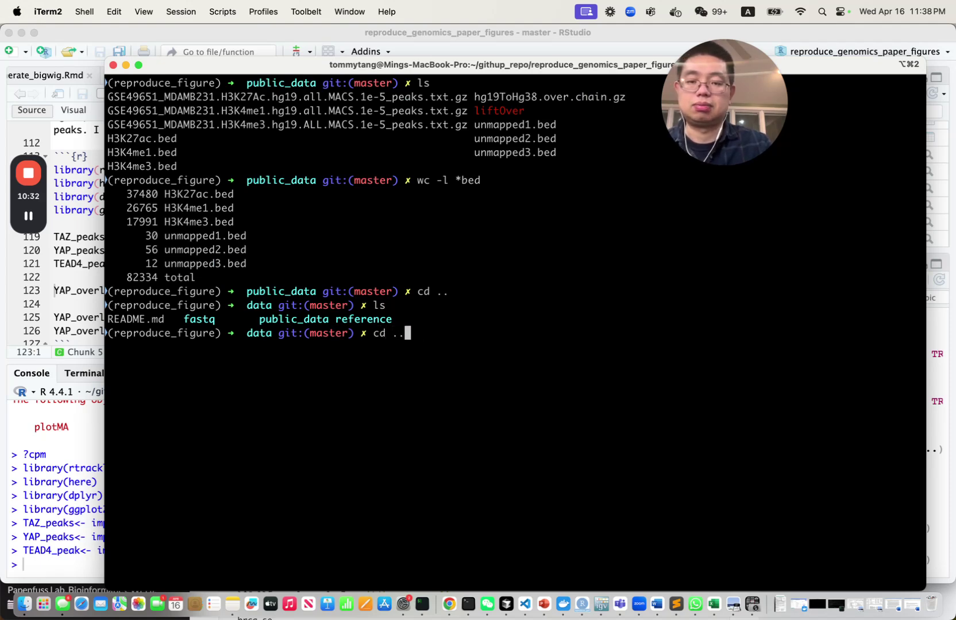
key(Return)
text(ls)
key(Return)
text(cd)
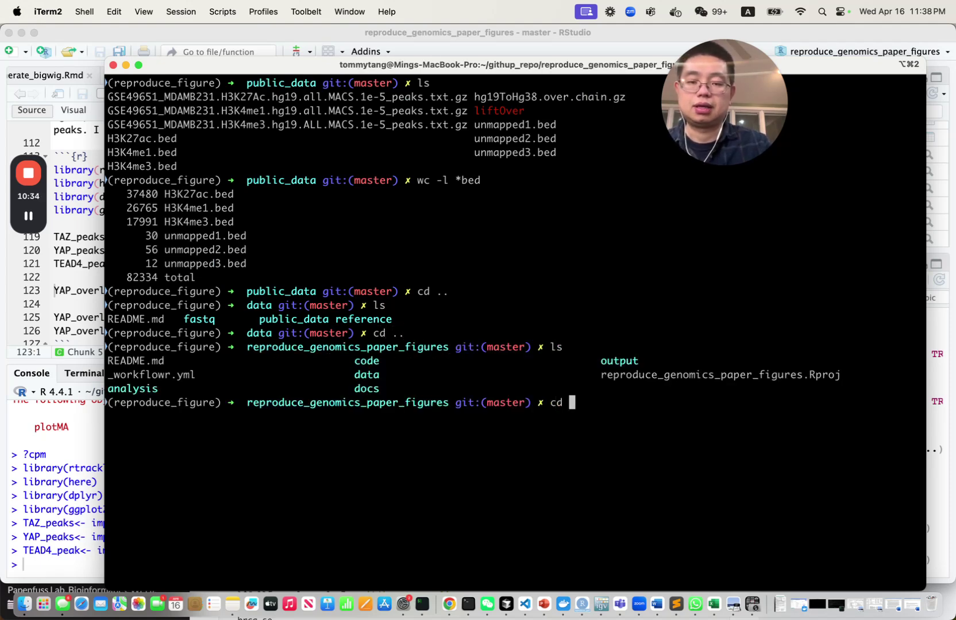
key(BackSpace)
key(BackSpace)
Start an ls command on data/fastq/TAZ_peak/ and show the completions for files beginning with TAZ_, repositioning the terminal window over RStudio
text(ls da)
key(Tab)
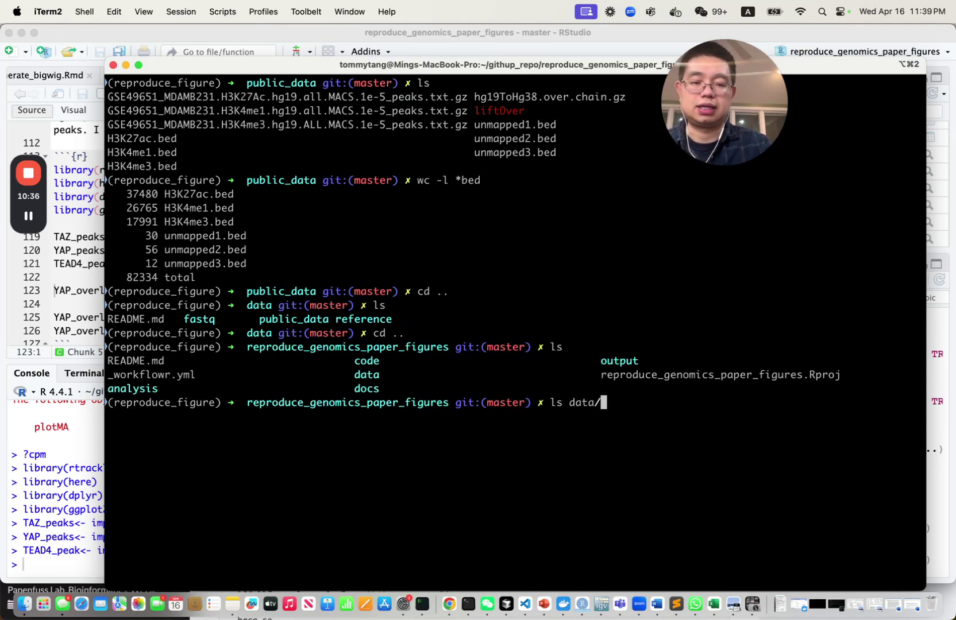
drag(224, 65, 504, 66)
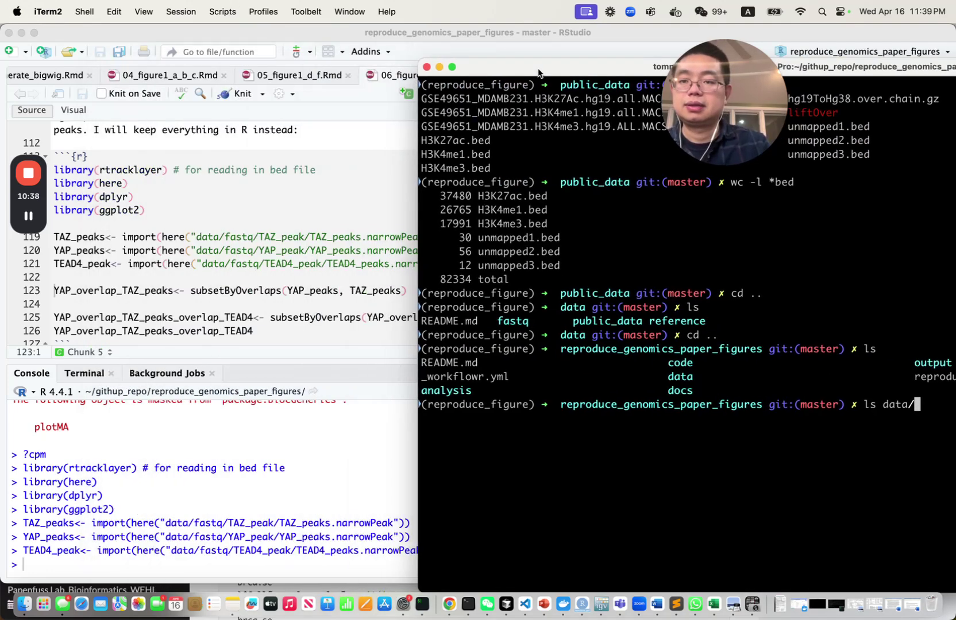
text(fa)
key(Tab)
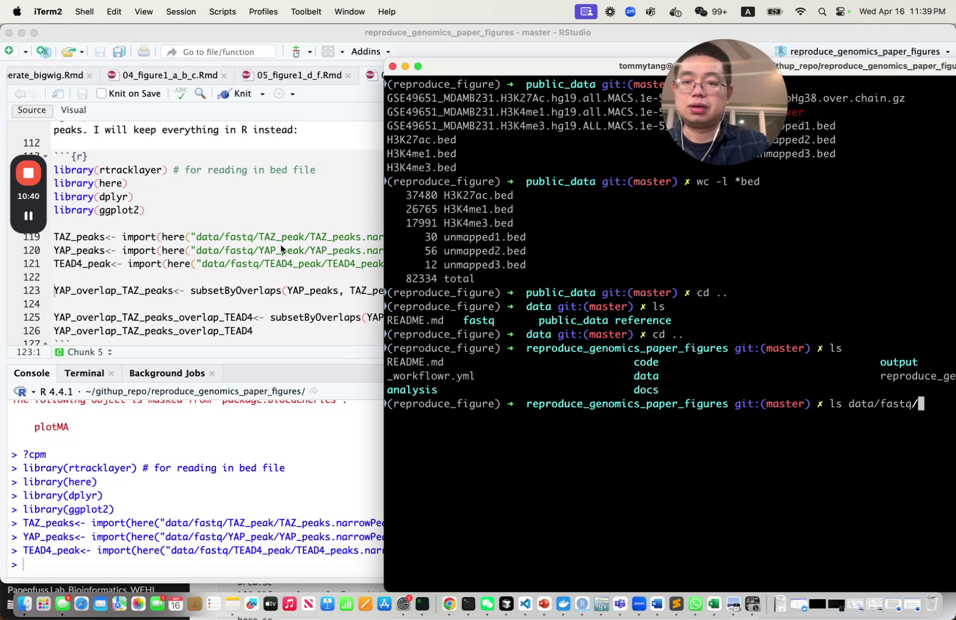
text(TAZ)
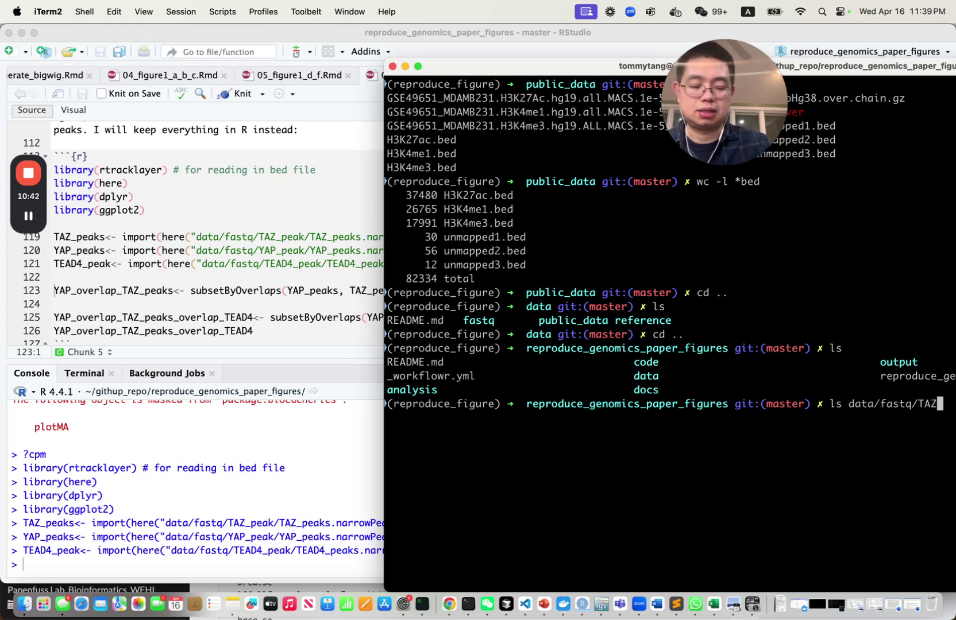
key(Tab)
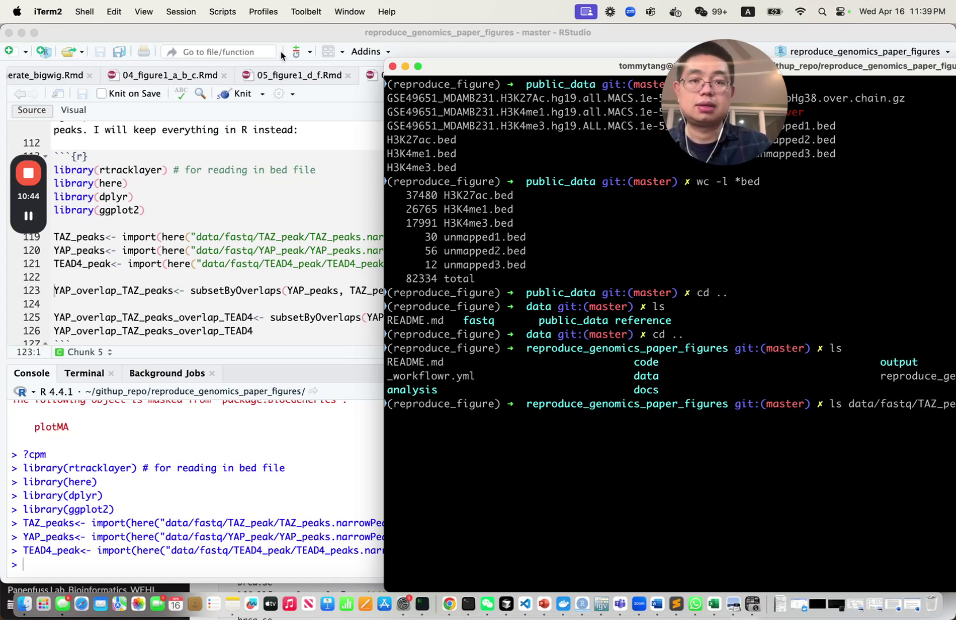
drag(438, 66, 244, 250)
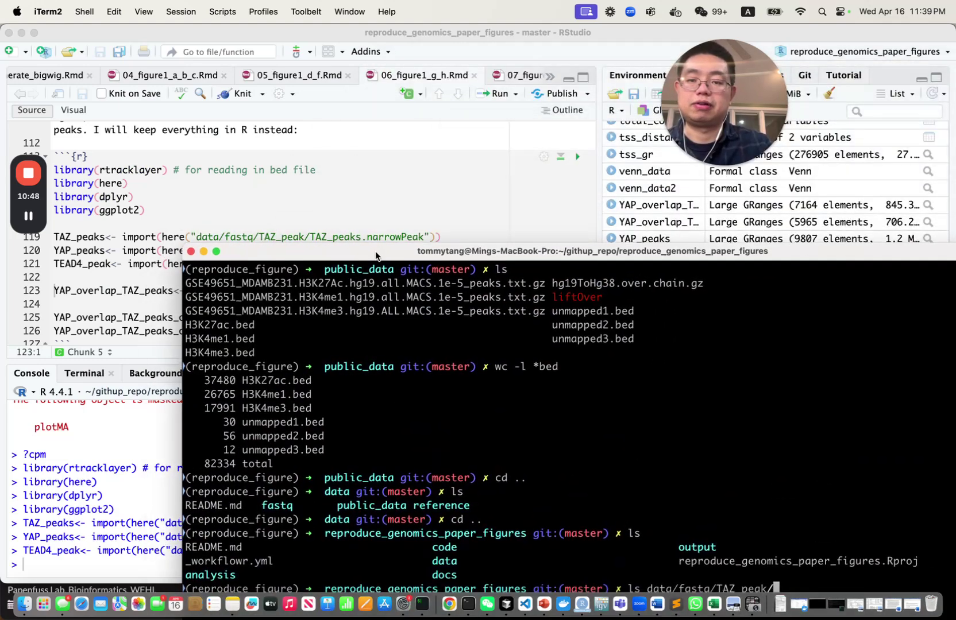
drag(376, 257, 286, 82)
text(T)
key(Tab)
key(Tab)
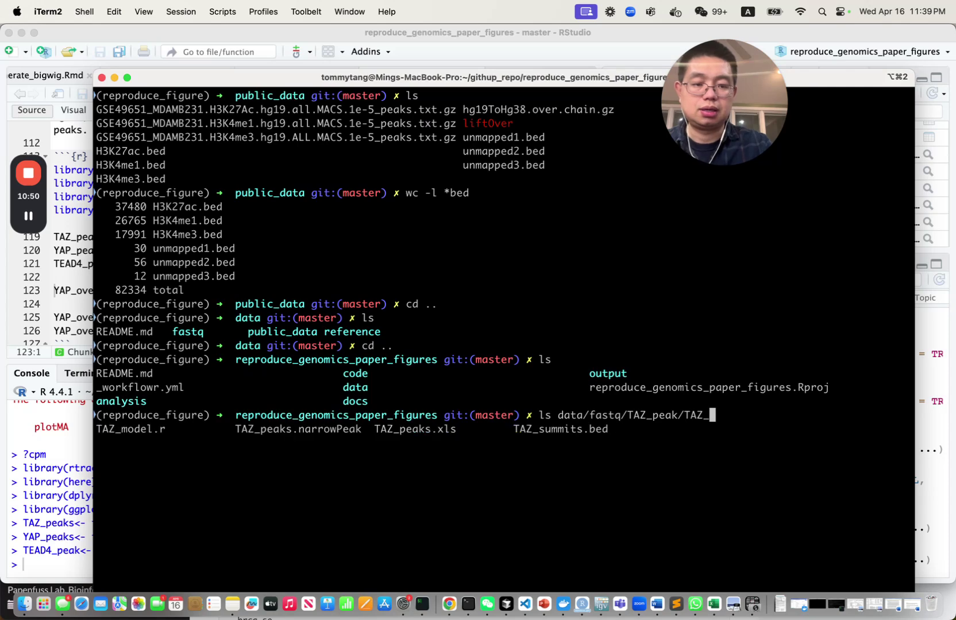
Complete the ls path as data/fastq/TAZ_peak/TAZ_peaks.narrowPeak and run the command
text(na)
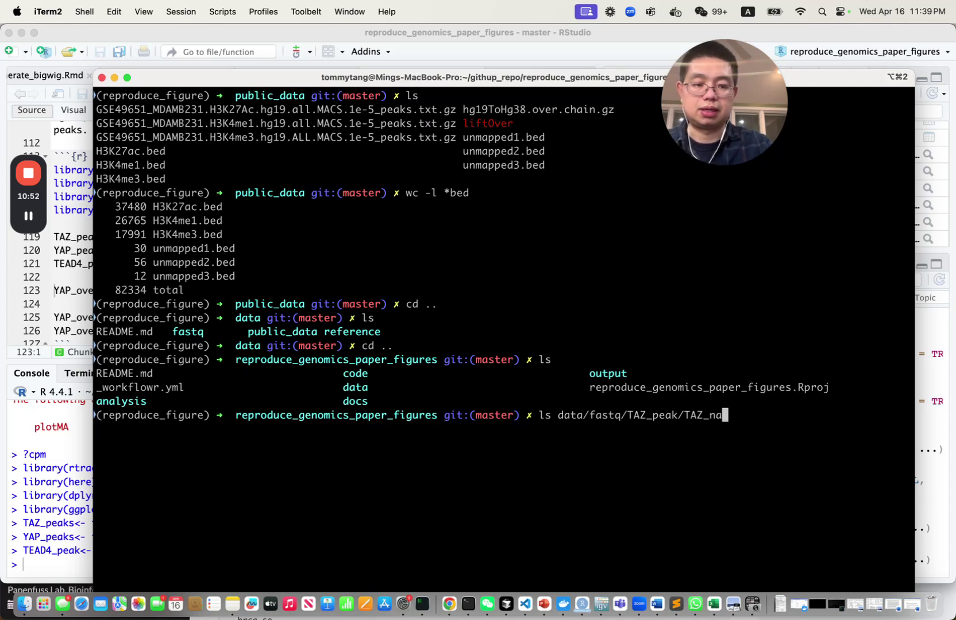
key(BackSpace)
key(BackSpace)
key(Tab)
text(p)
key(Tab)
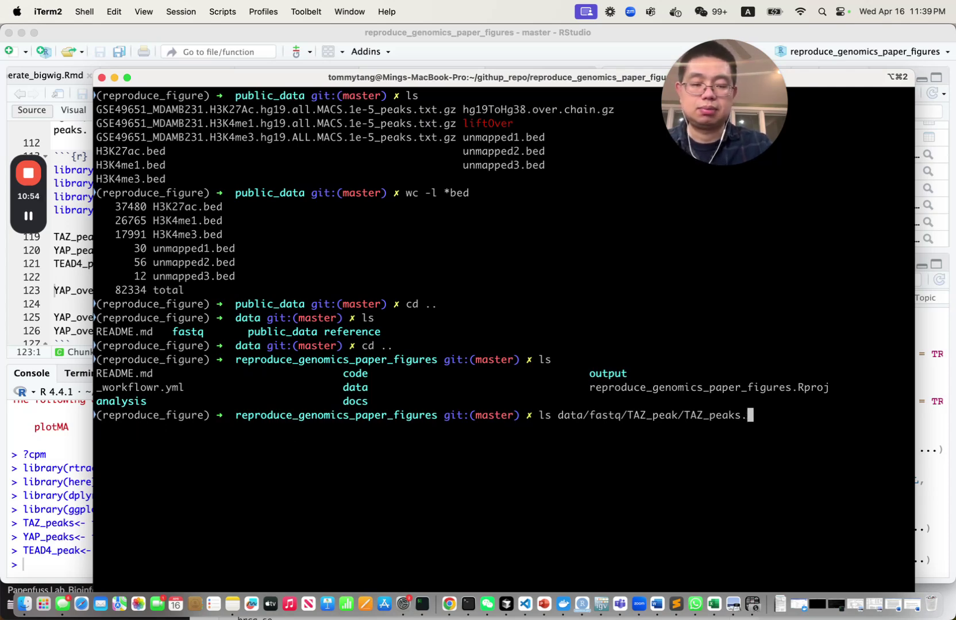
text(n)
key(Tab)
key(Return)
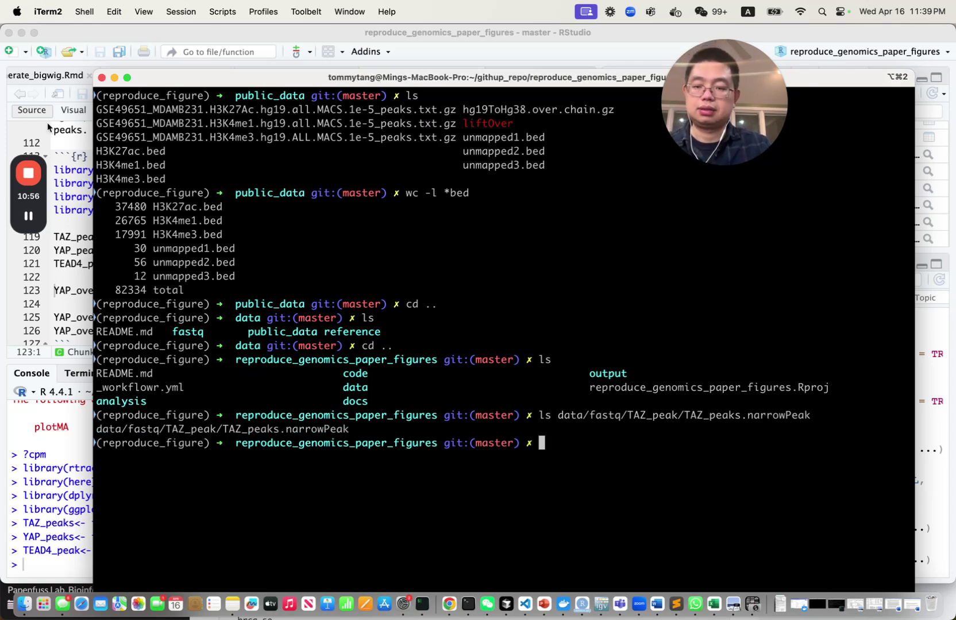
Highlight the listed narrowPeak path in the terminal, and the matching path in the TAZ_peaks import line in RStudio
drag(355, 430, 94, 432)
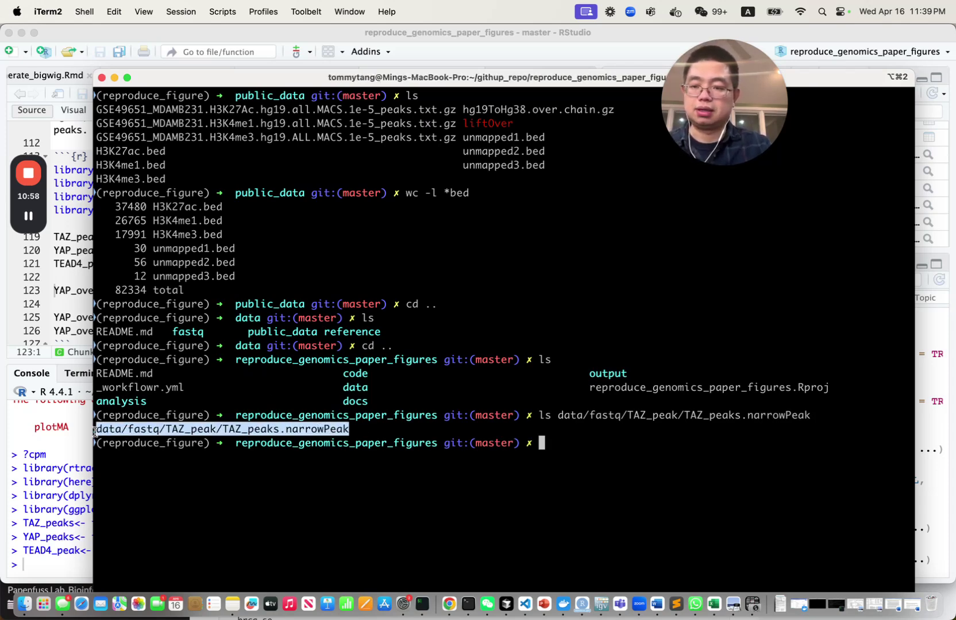
click(72, 317)
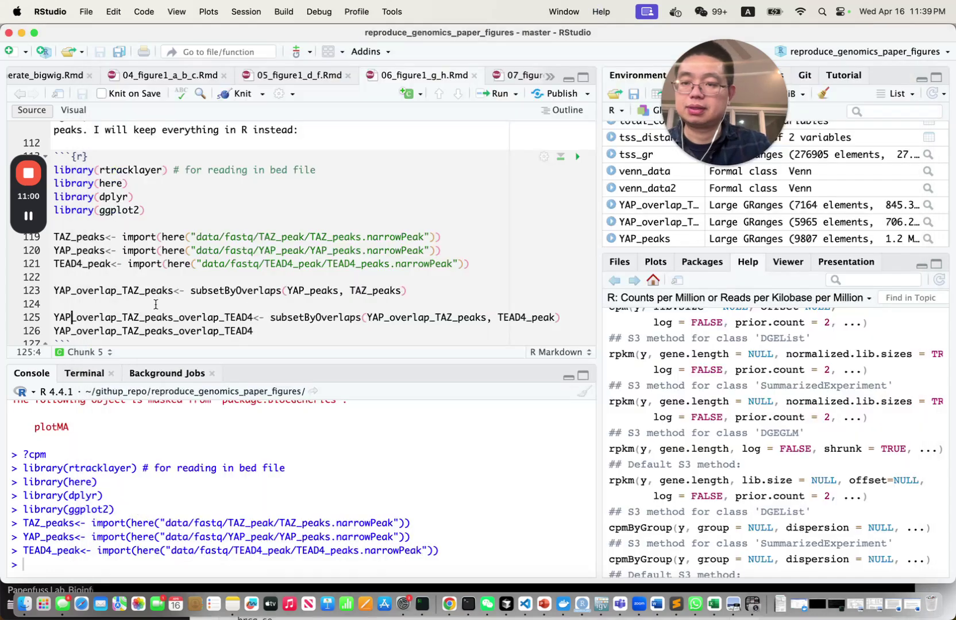
click(186, 237)
drag(195, 237, 424, 236)
click(381, 277)
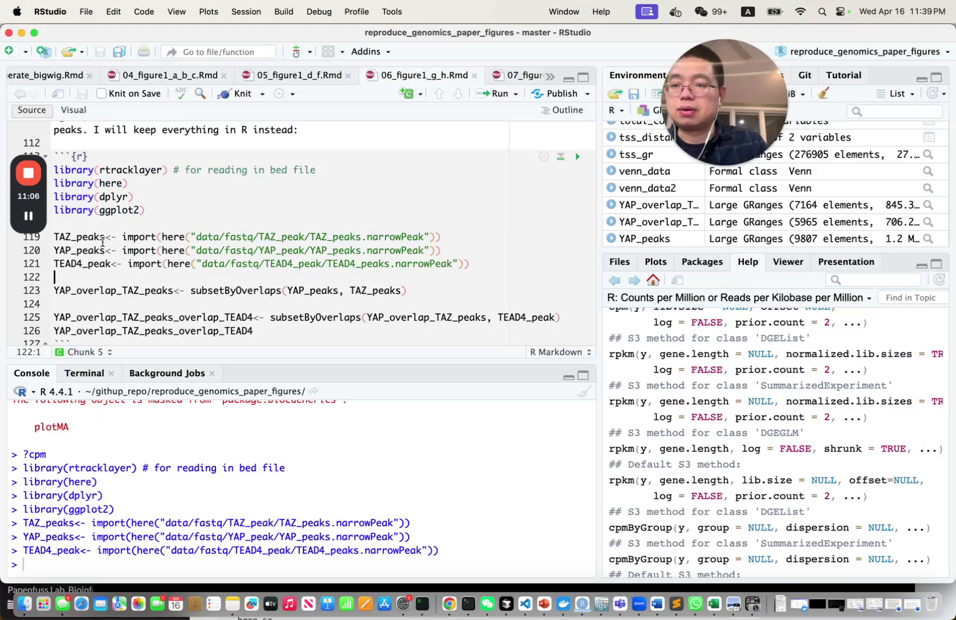
Print the TAZ_peaks object in the console and highlight its number of ranges
drag(105, 236, 43, 244)
key(super+Return)
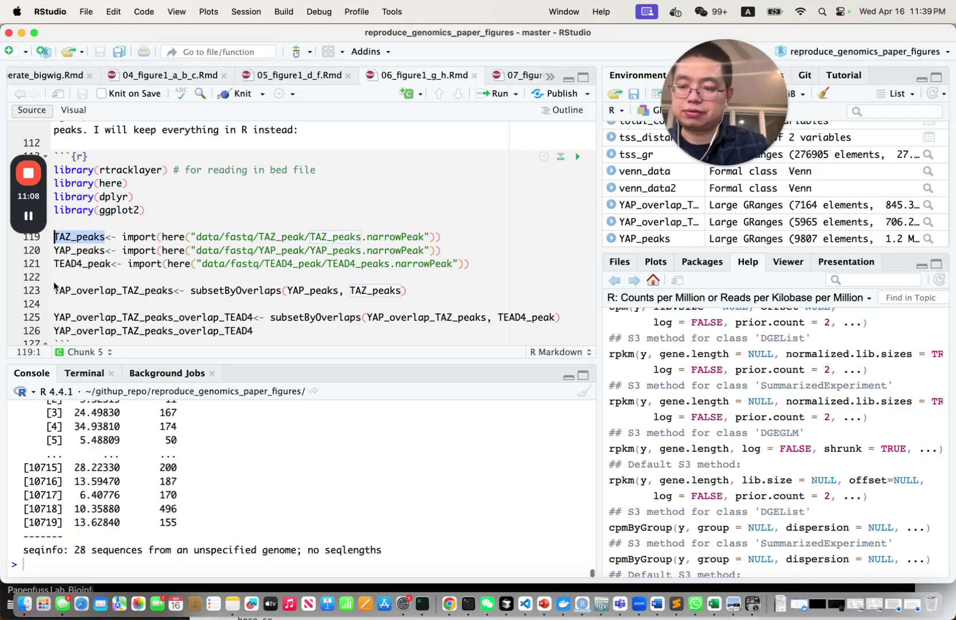
scroll(136, 459, up, 5)
scroll(136, 459, up, 3)
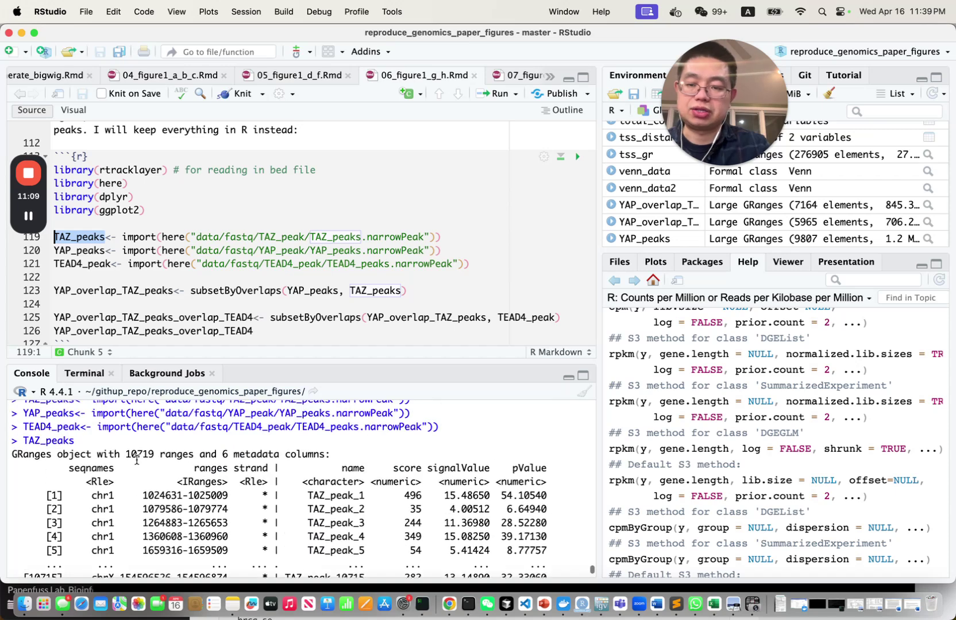
drag(125, 454, 149, 453)
Highlight the subsetByOverlaps function in the line that defines YAP_overlap_TAZ_peaks
scroll(200, 263, down, 2)
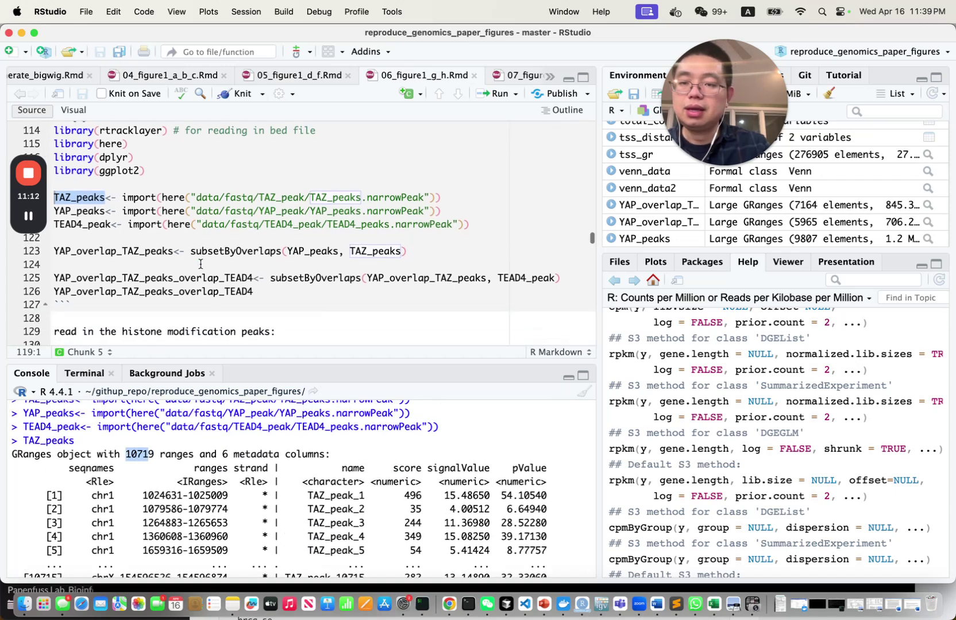
click(134, 267)
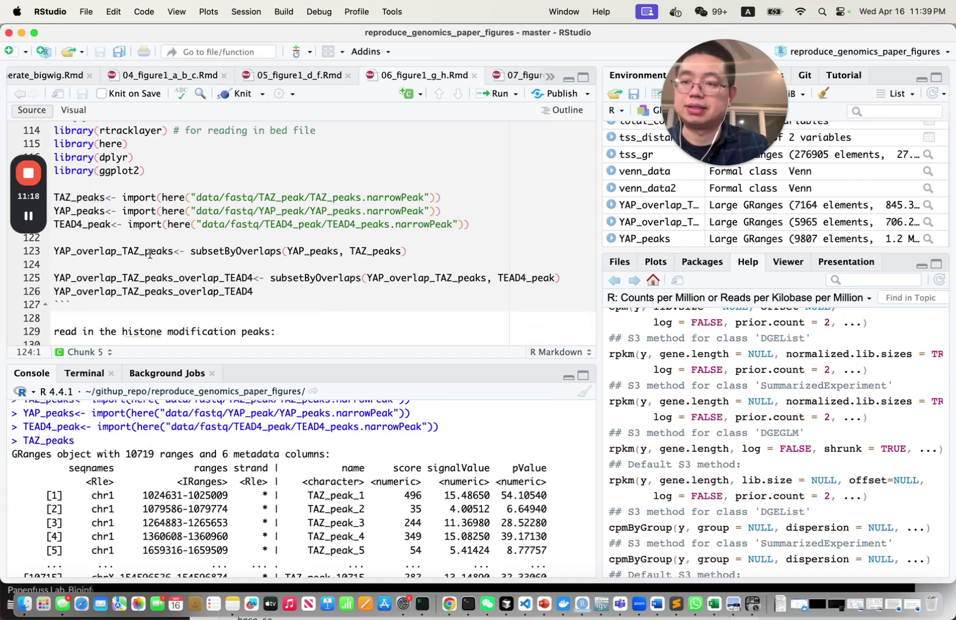
drag(190, 253, 282, 253)
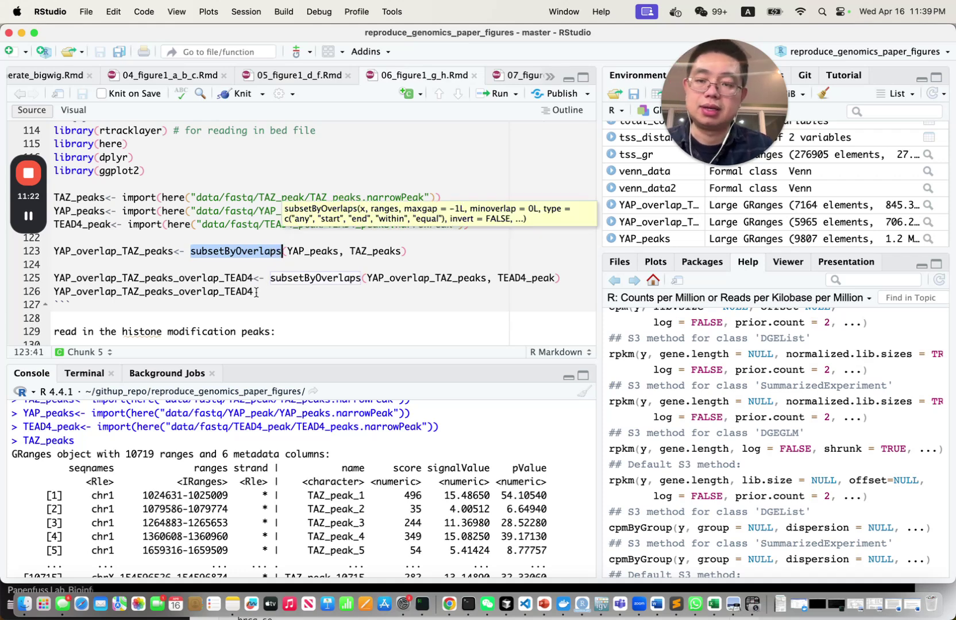
Run the line defining YAP_overlap_TAZ_peaks from YAP_peaks and TAZ_peaks, and print the resulting object in the console
click(297, 266)
drag(287, 254, 331, 252)
click(352, 253)
click(373, 251)
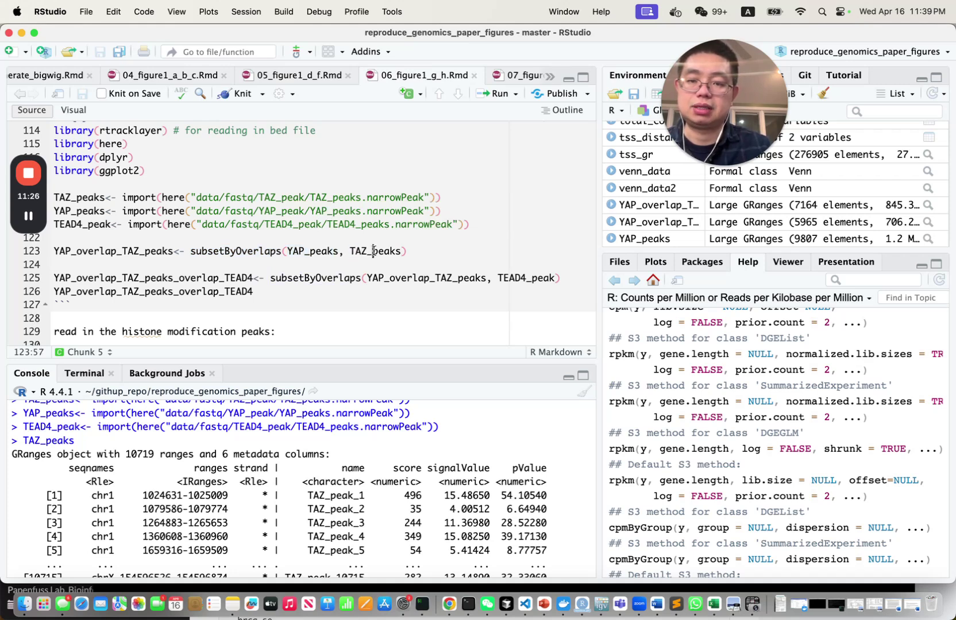
key(super+Return)
drag(173, 251, 54, 251)
key(super+Return)
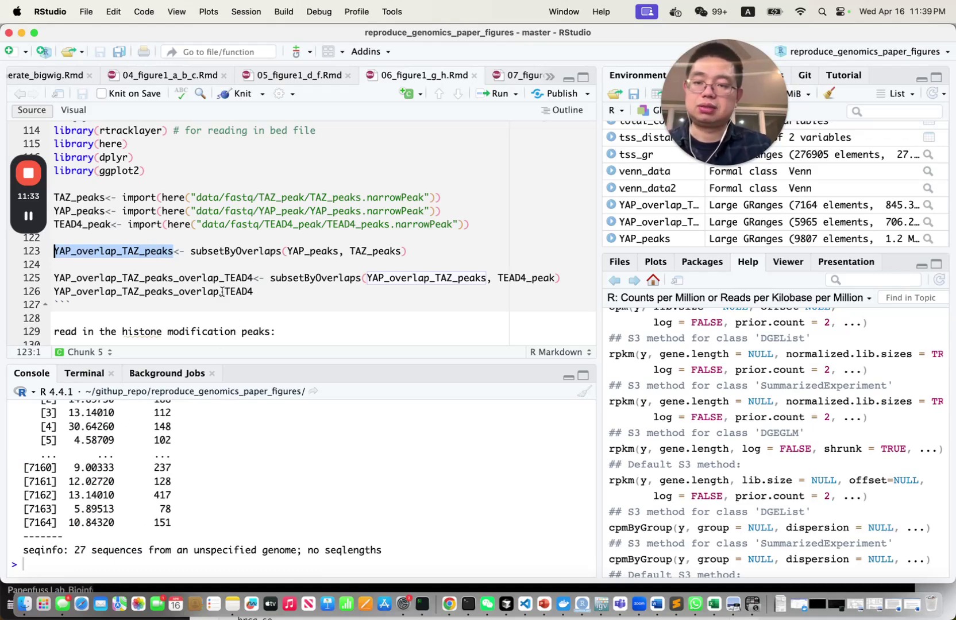
Run the lines that define and print YAP_overlap_TAZ_peaks_overlap_TEAD4, and highlight its number of ranges in the console output
drag(253, 278, 60, 278)
click(335, 288)
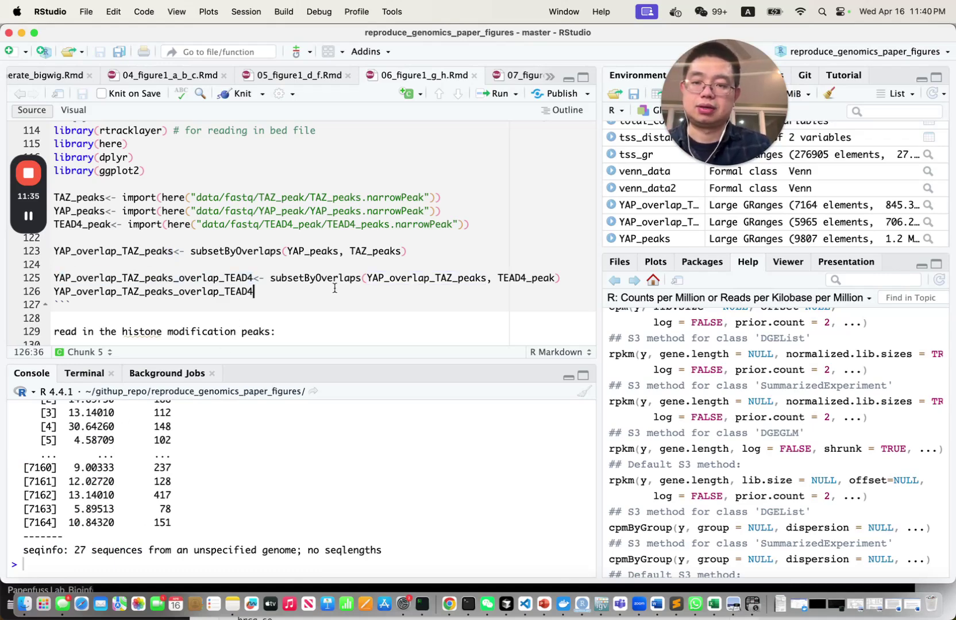
drag(364, 279, 490, 280)
drag(110, 226, 54, 227)
click(467, 280)
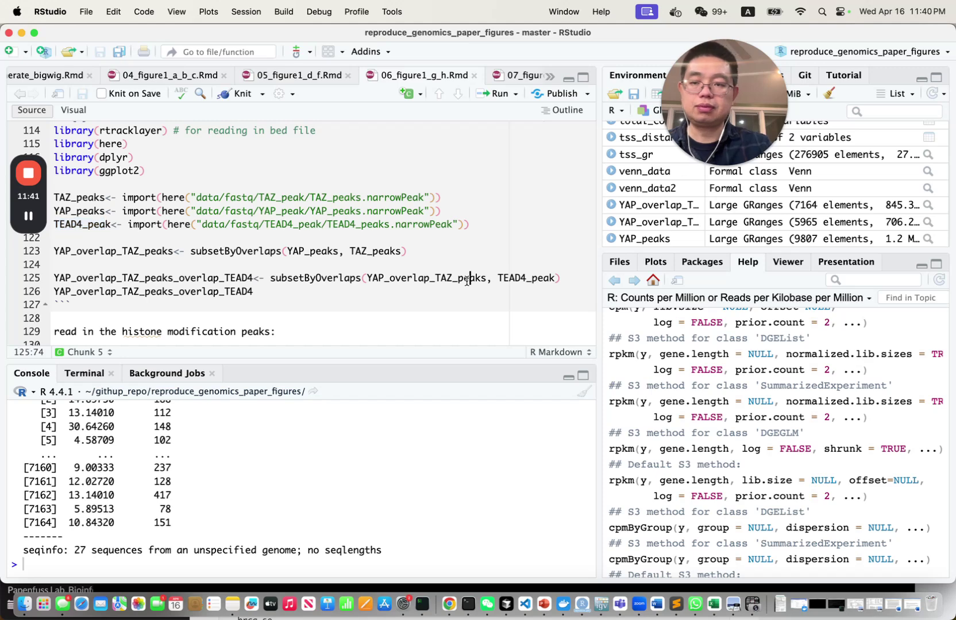
key(super+Return)
key(super+Return)
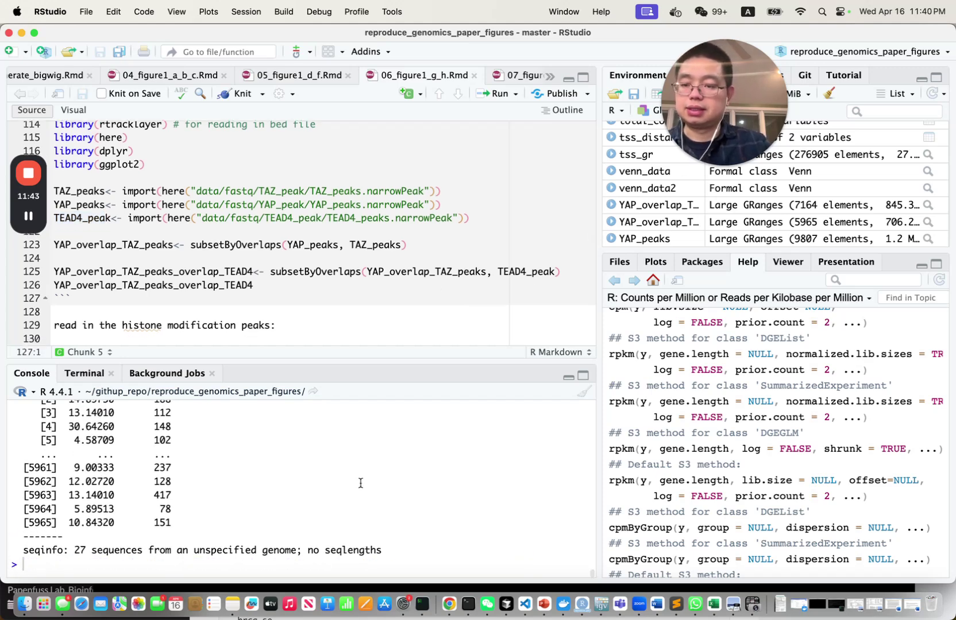
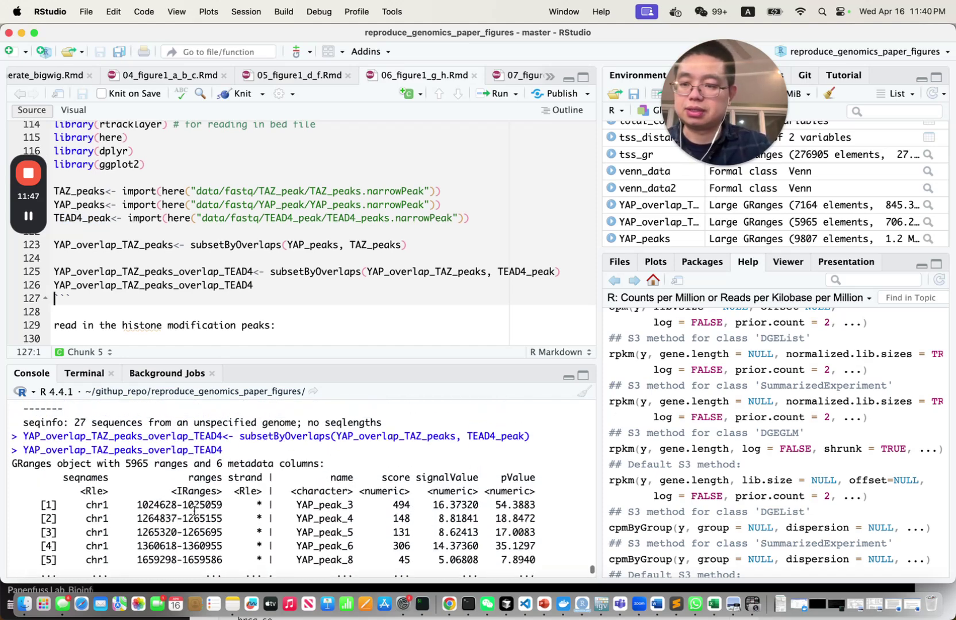
drag(125, 464, 147, 466)
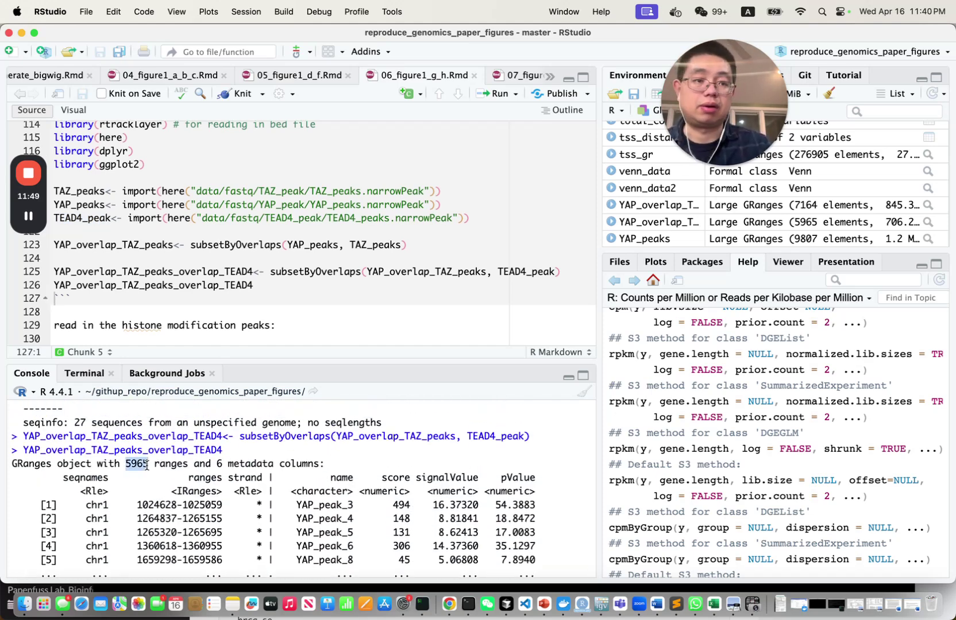
Run the three import lines that read the H3K4me1, H3K4me3 and H3K27ac bed files from data/public_data
scroll(282, 282, down, 2)
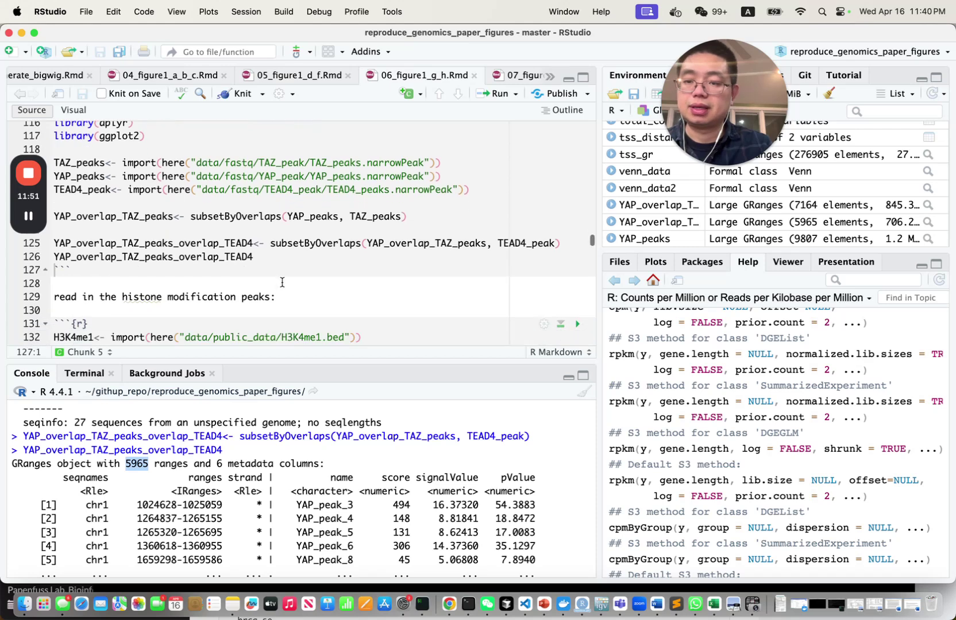
scroll(282, 282, down, 4)
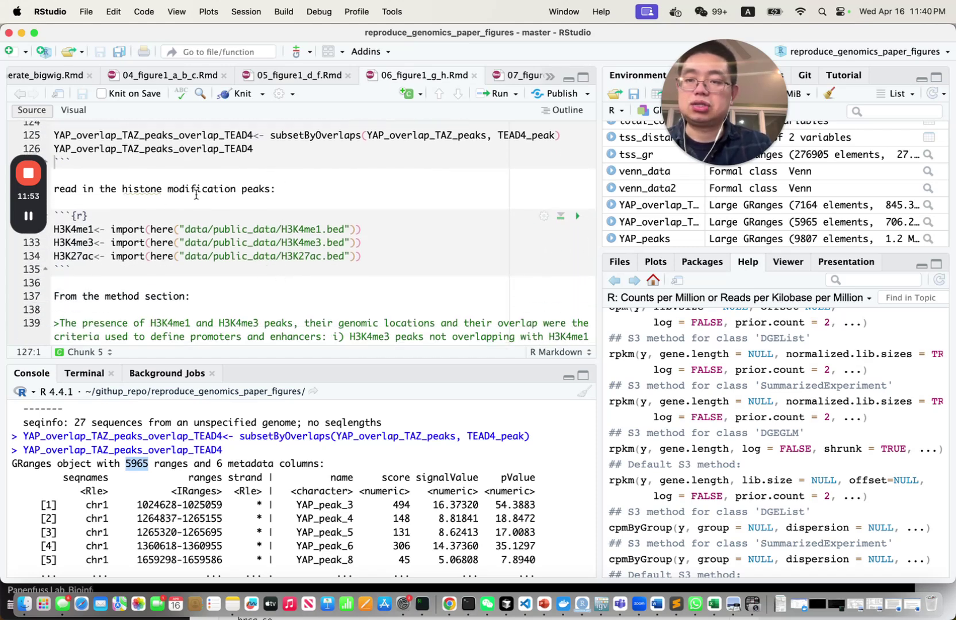
click(175, 230)
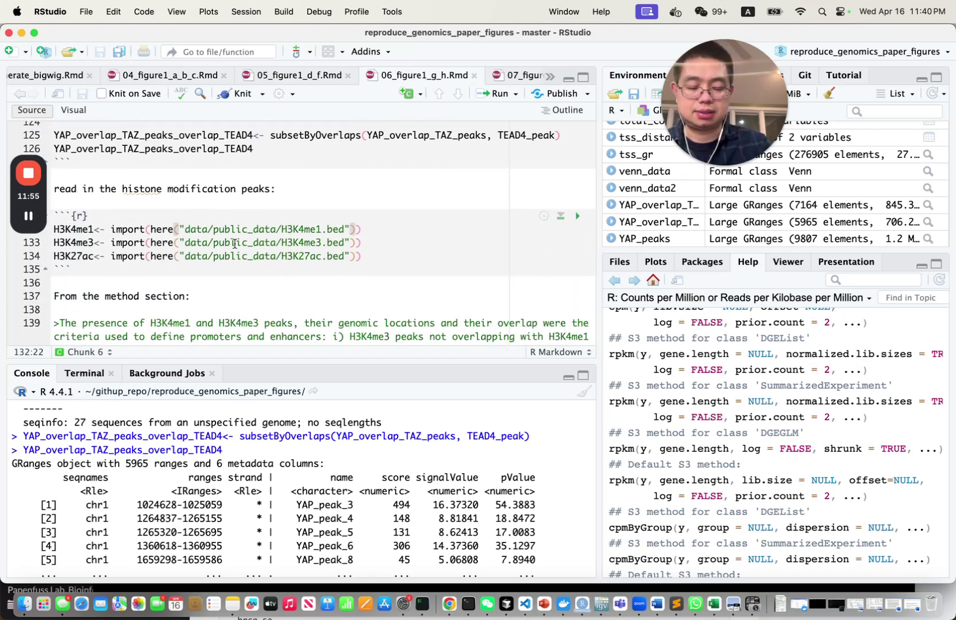
key(super+Return)
key(super+Return)
key(super+Return)
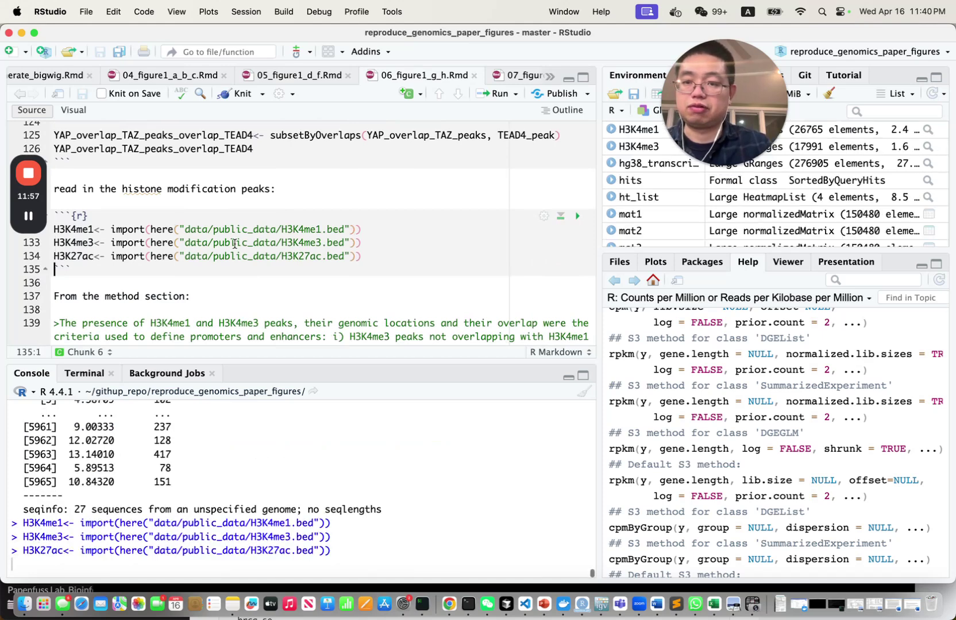
Highlight the promoter criteria in the quoted method section, including H3K4me3 peaks close to a TSS (± 5kb)
scroll(258, 279, down, 7)
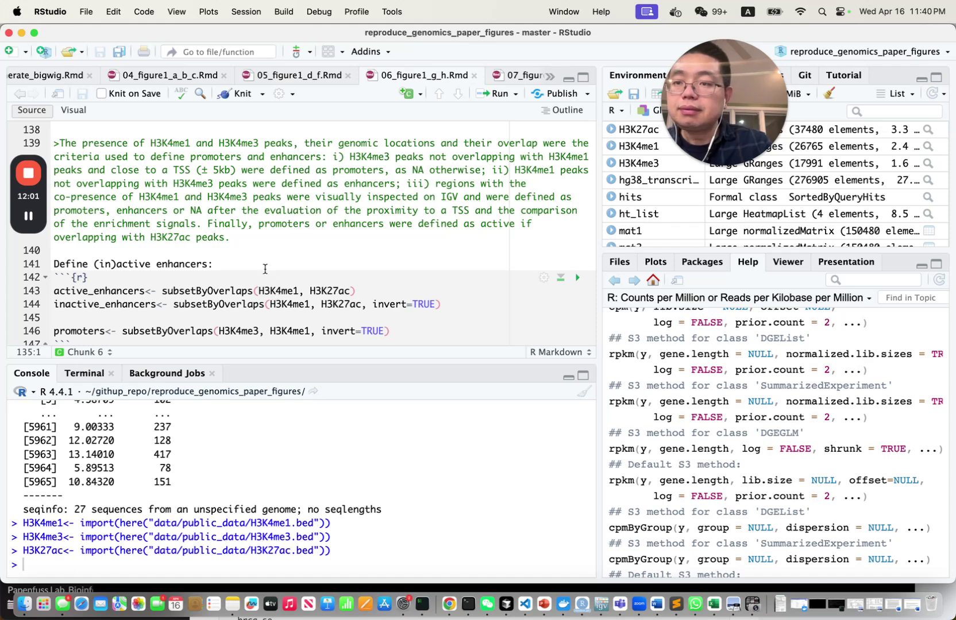
scroll(216, 263, up, 2)
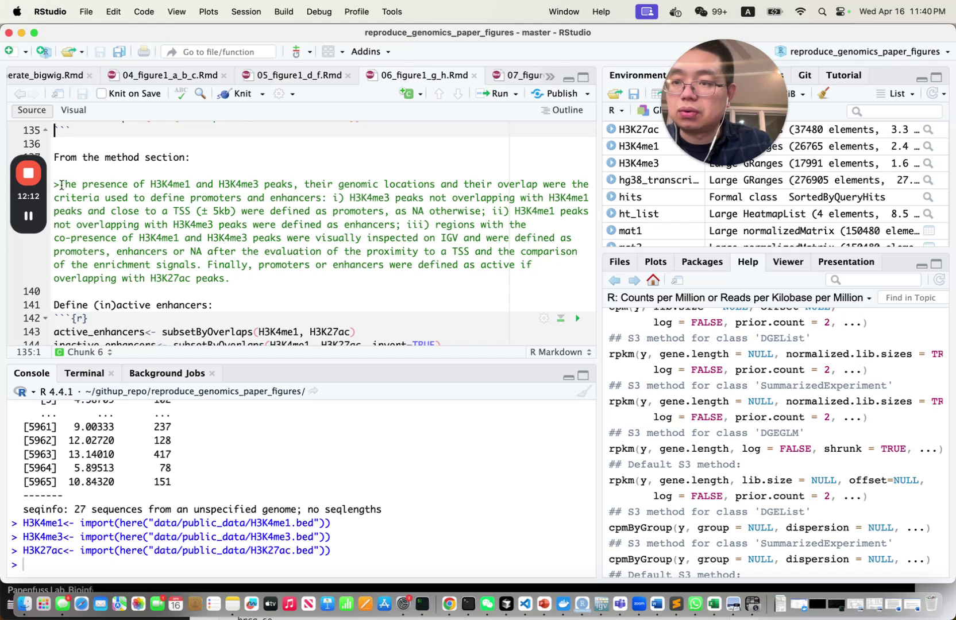
drag(60, 184, 256, 179)
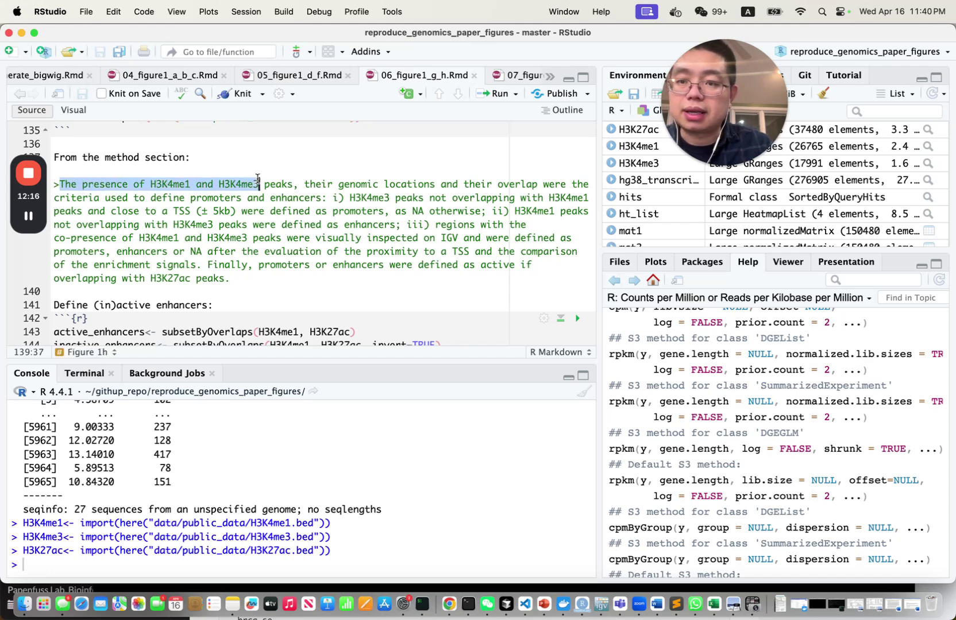
drag(258, 179, 277, 178)
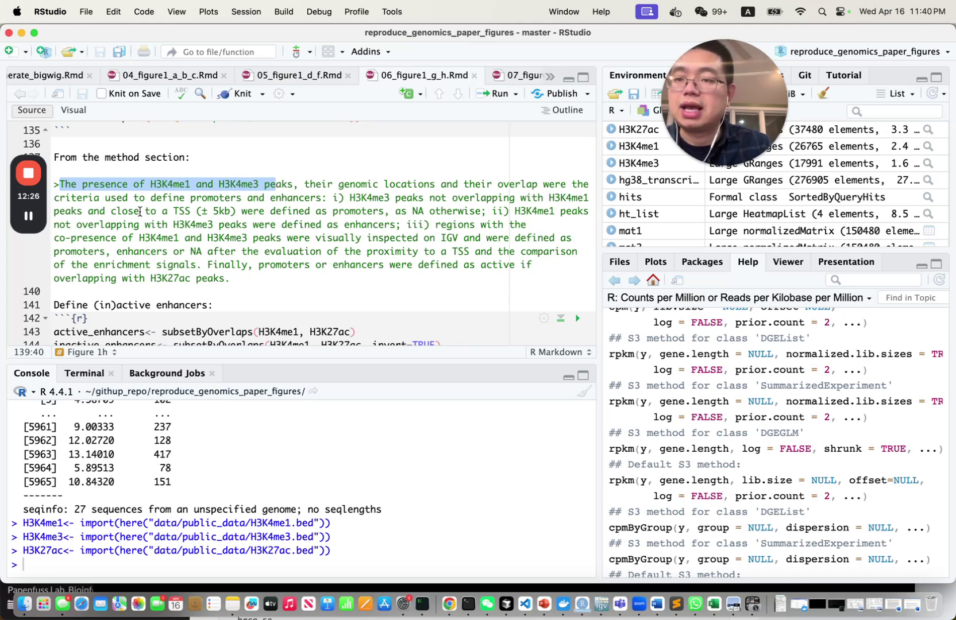
drag(113, 214, 246, 212)
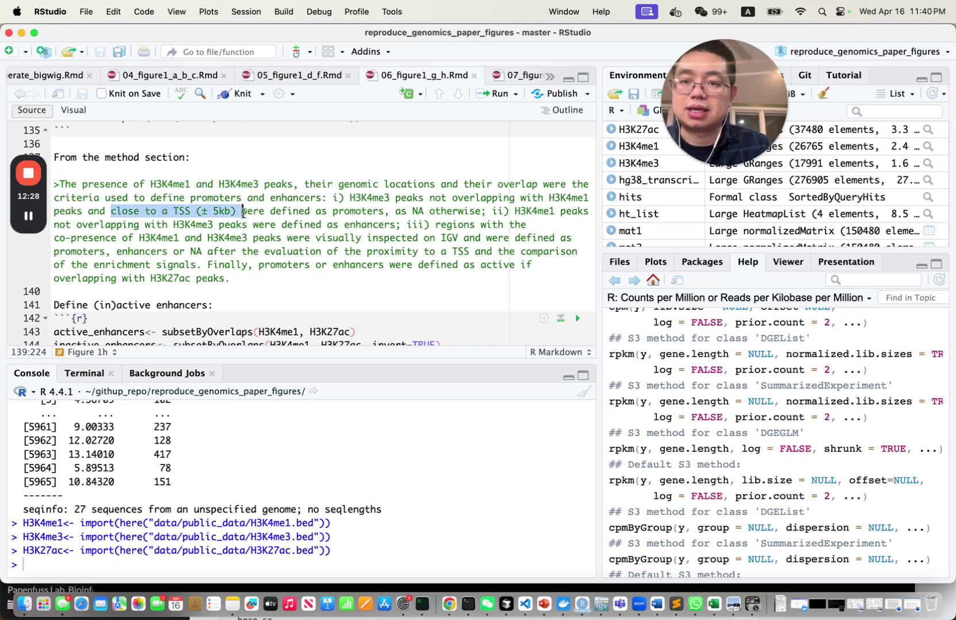
click(379, 212)
drag(378, 212, 299, 197)
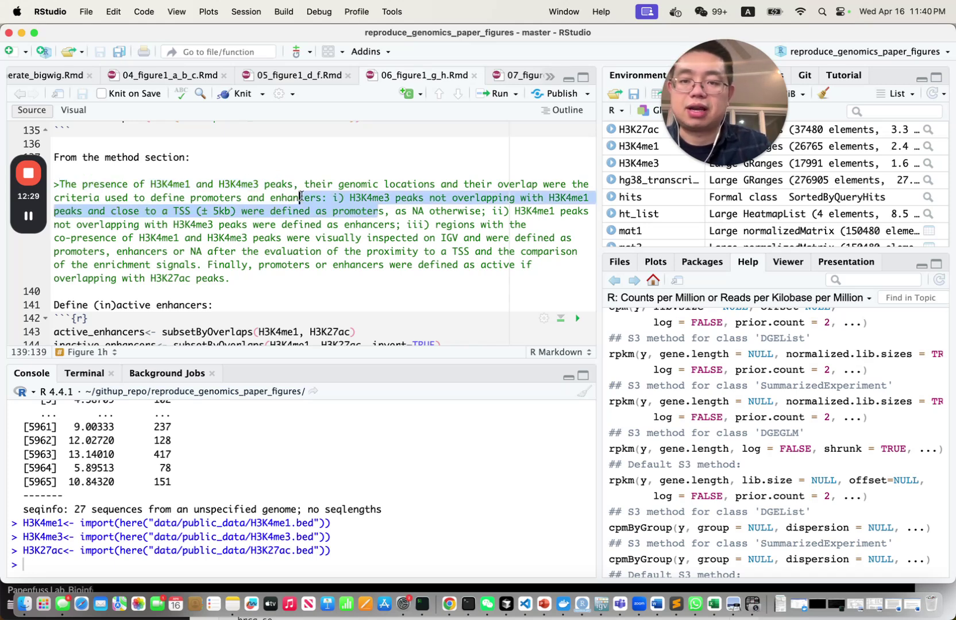
Highlight the method section's enhancer definition based on H3K4me1 peaks and the H3K27ac overlap criterion for active regions
click(410, 223)
click(514, 212)
drag(513, 211, 396, 223)
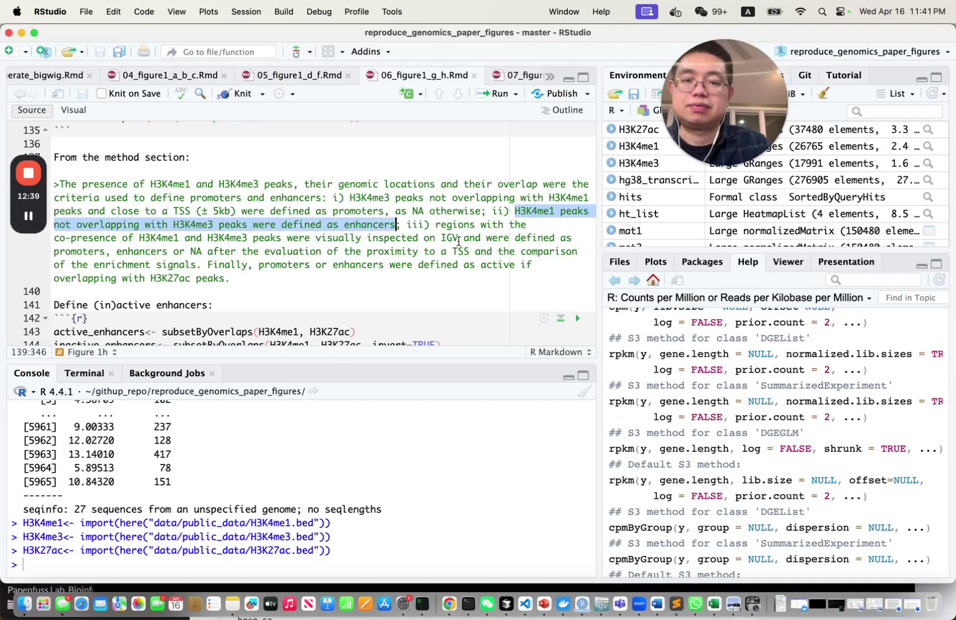
scroll(448, 233, down, 2)
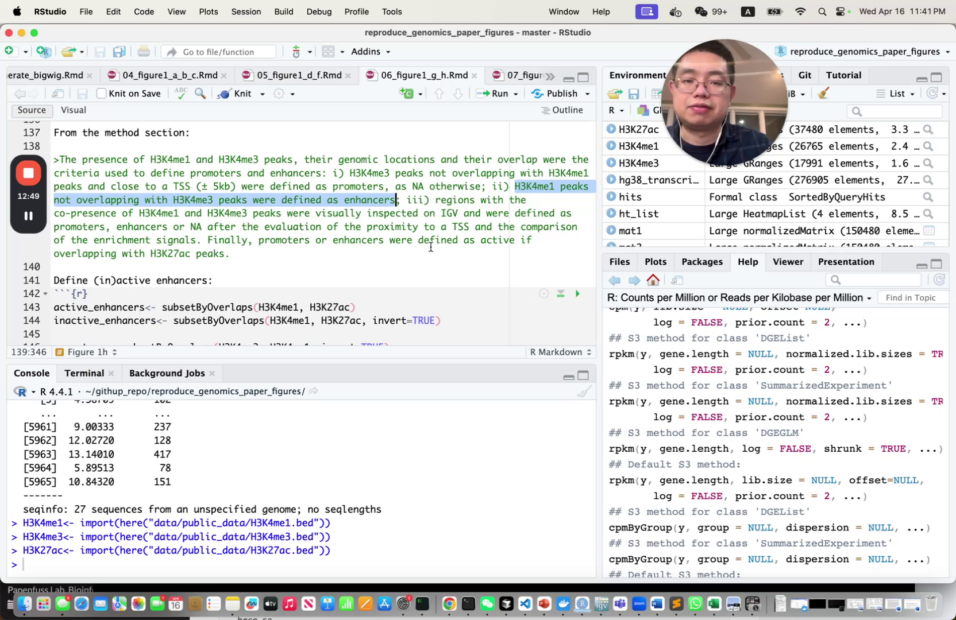
drag(230, 253, 60, 255)
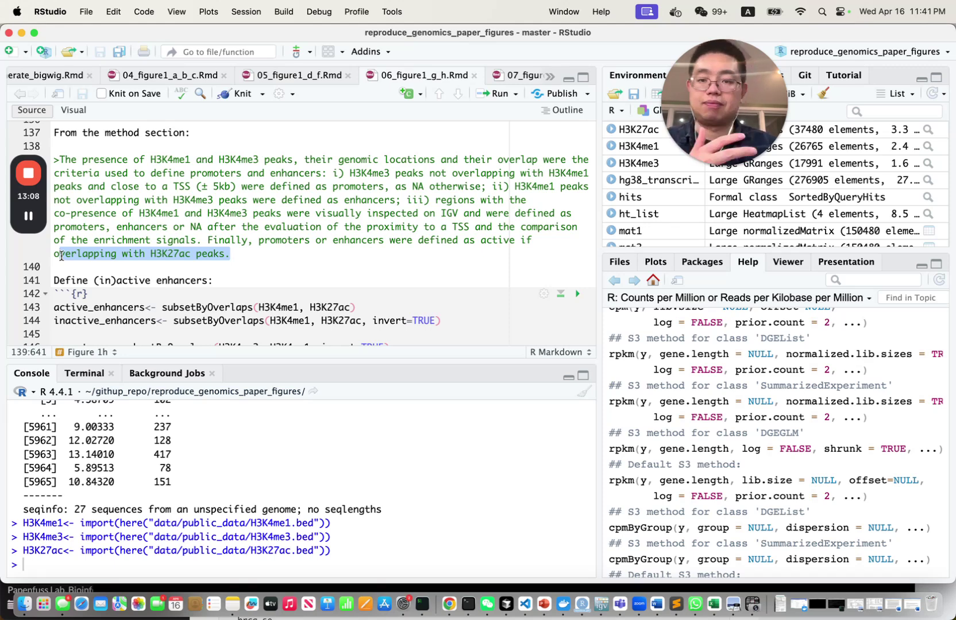
Highlight subsetByOverlaps and its H3K4me1 and H3K27ac arguments, and run the line that defines active_enhancers
scroll(130, 246, down, 3)
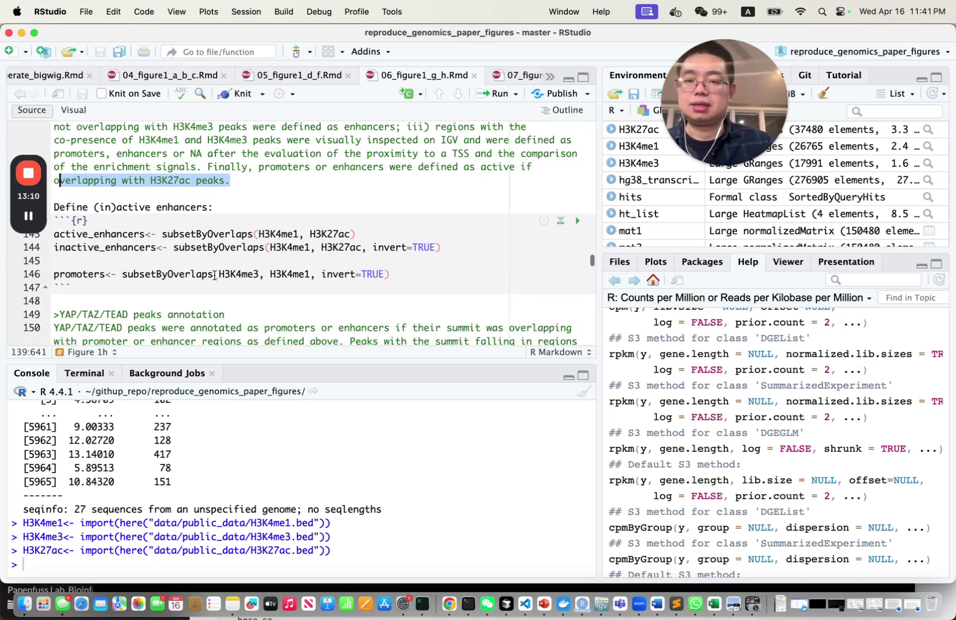
click(162, 235)
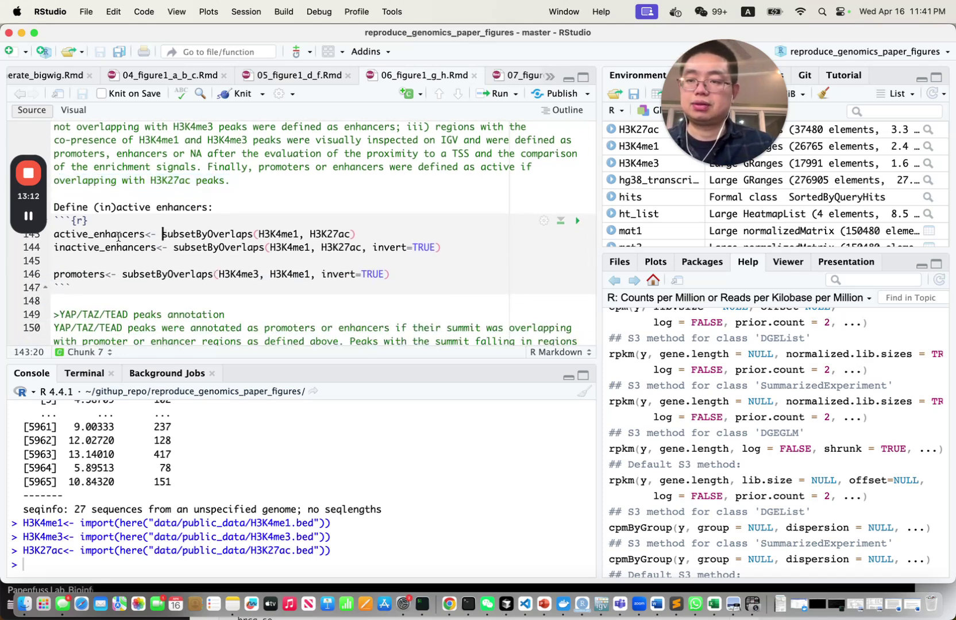
double_click(188, 235)
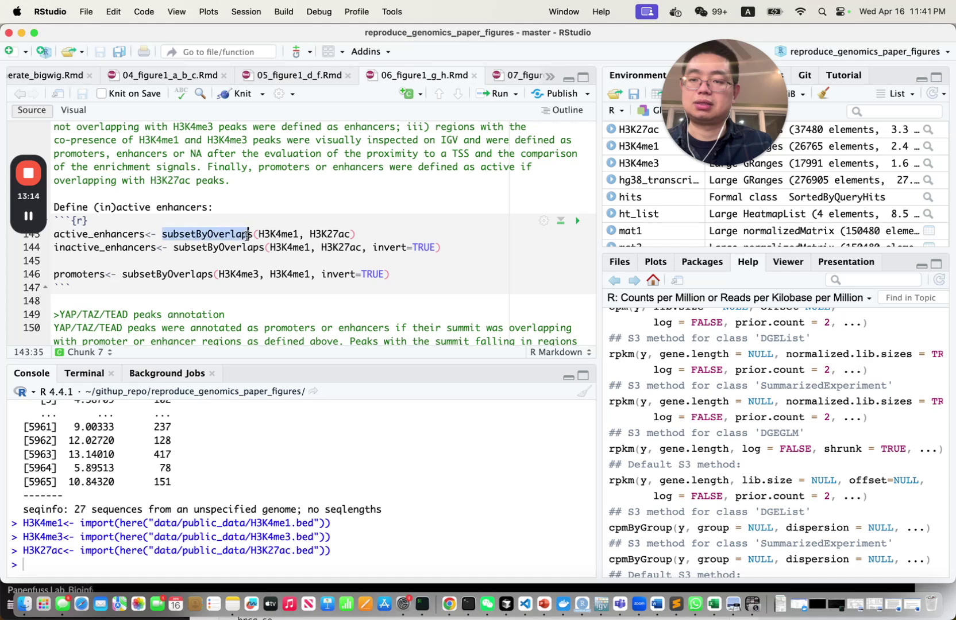
click(299, 234)
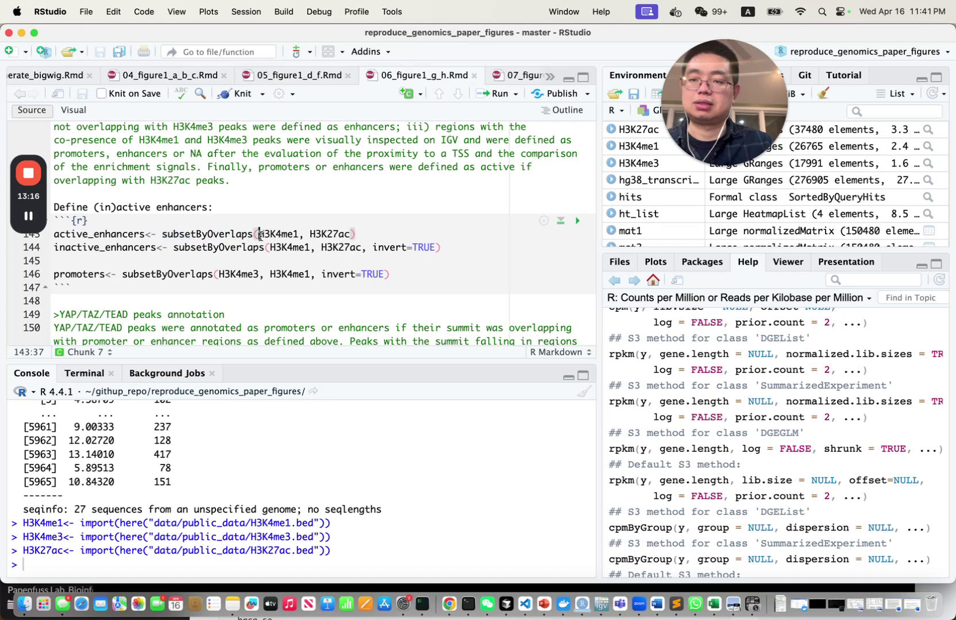
drag(258, 234, 373, 235)
click(374, 235)
key(super+Return)
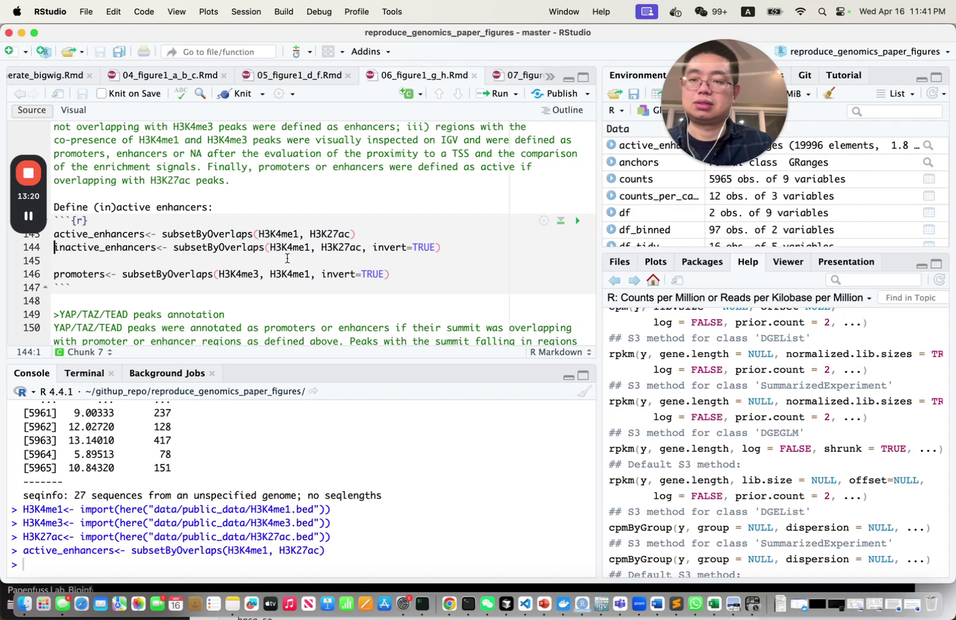
Highlight the H3K27ac argument and run the line that defines inactive_enhancers with invert=TRUE
drag(317, 248, 363, 247)
click(412, 248)
key(super+Return)
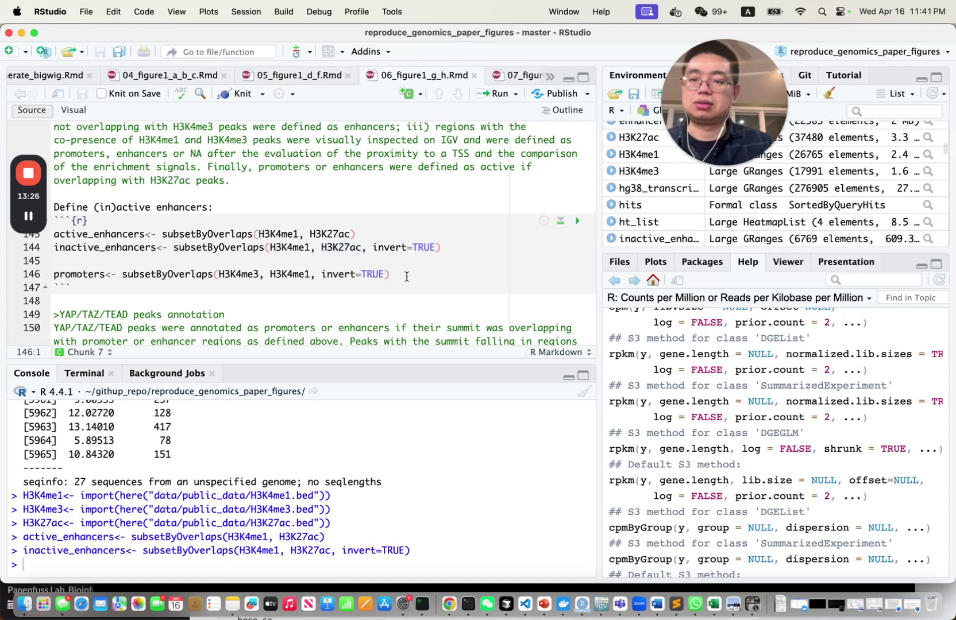
Highlight the H3K4me1 argument and run the line that defines promoters from H3K4me3 with invert=TRUE
scroll(408, 270, down, 2)
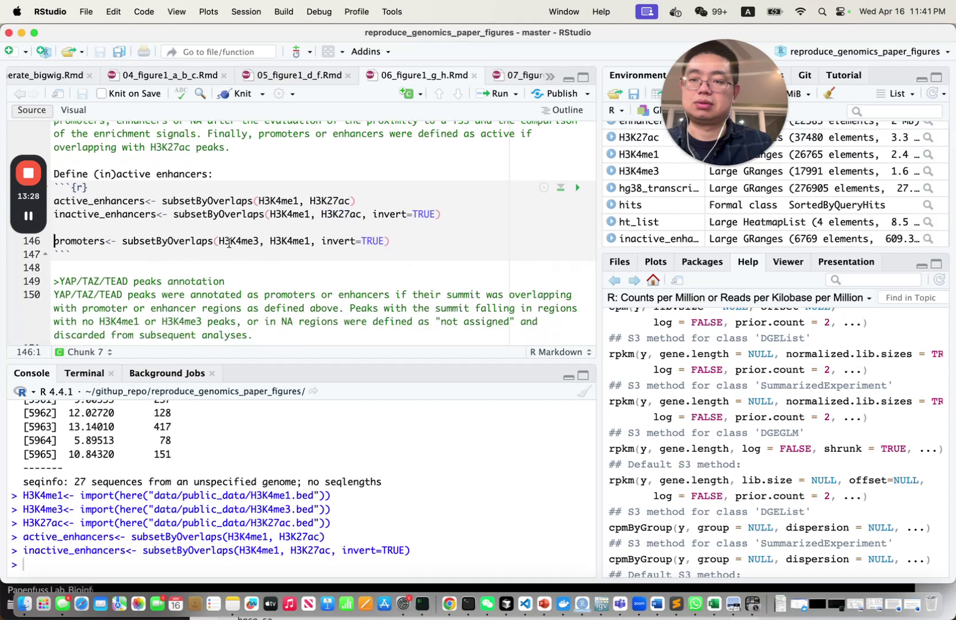
drag(258, 239, 303, 241)
click(276, 241)
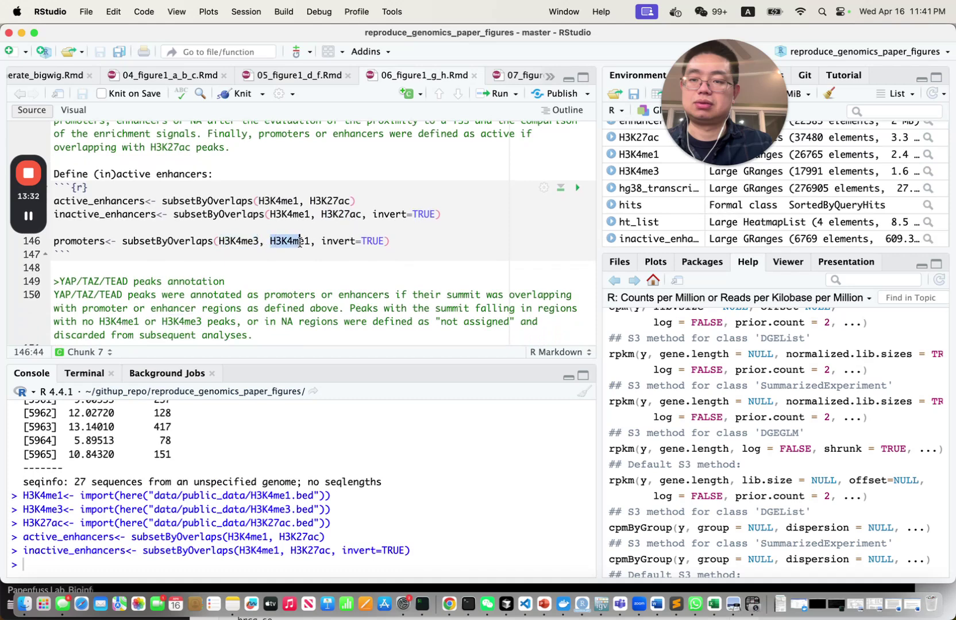
click(343, 240)
key(super+Return)
Highlight the YAP_overlap_TAZ_peaks_overlap_TEAD4 and active_enhancers arguments and the length() call in the n_active_enhancers definition
scroll(333, 247, down, 5)
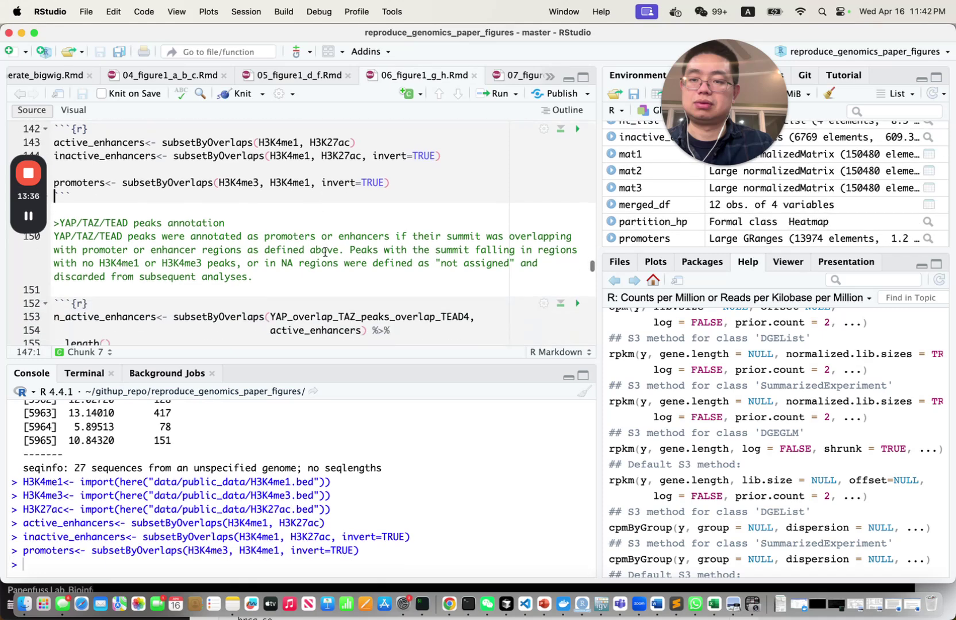
scroll(325, 252, down, 1)
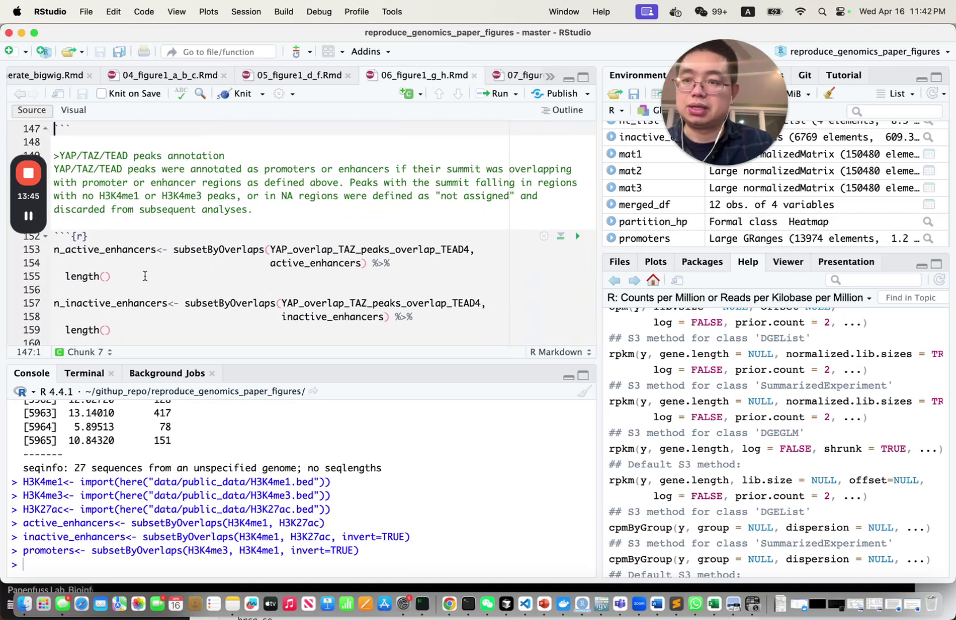
drag(270, 250, 469, 250)
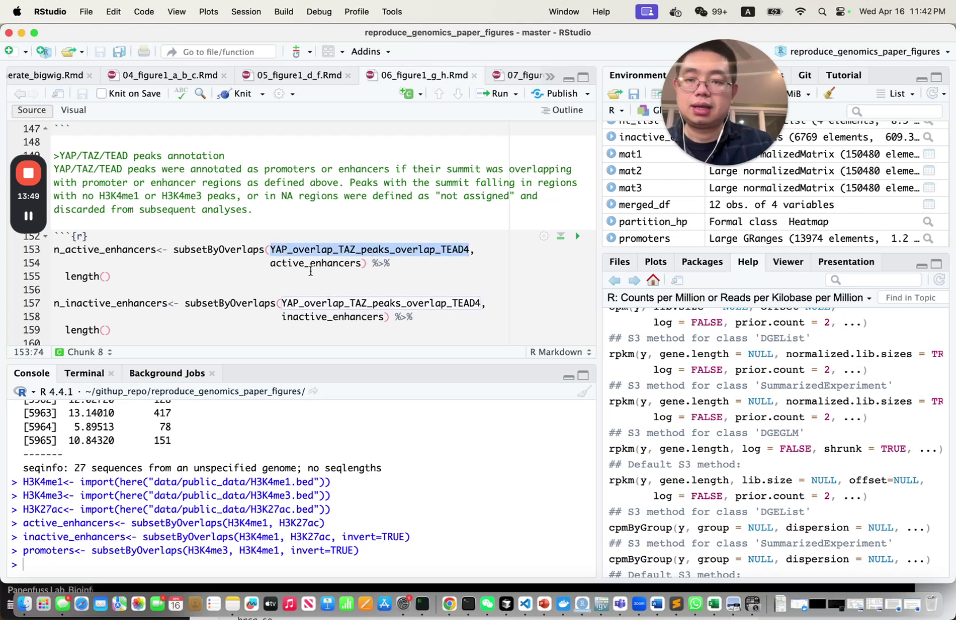
click(362, 264)
shift+click(275, 263)
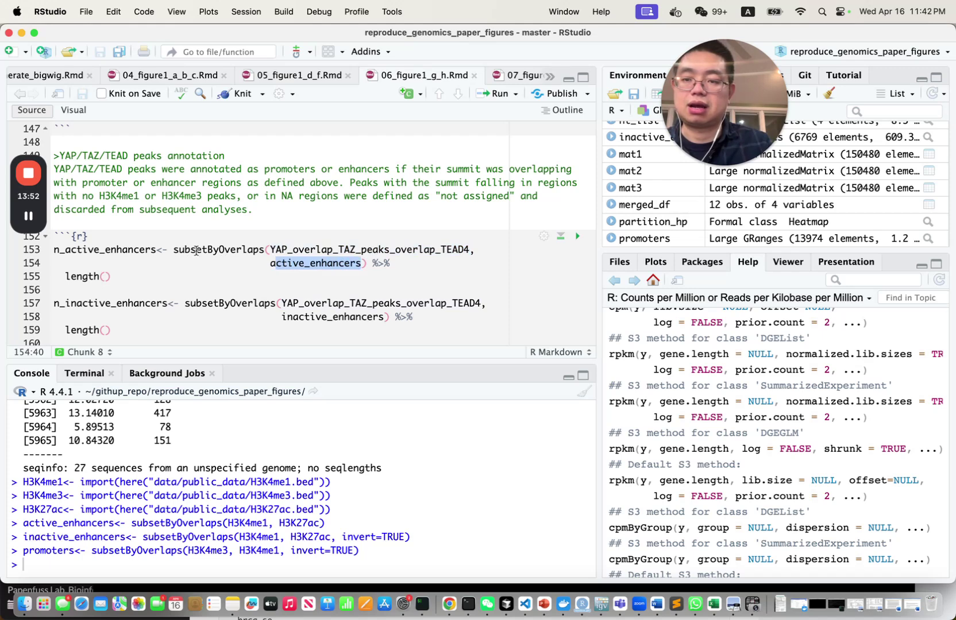
click(257, 263)
drag(268, 249, 315, 249)
click(366, 264)
drag(65, 277, 111, 277)
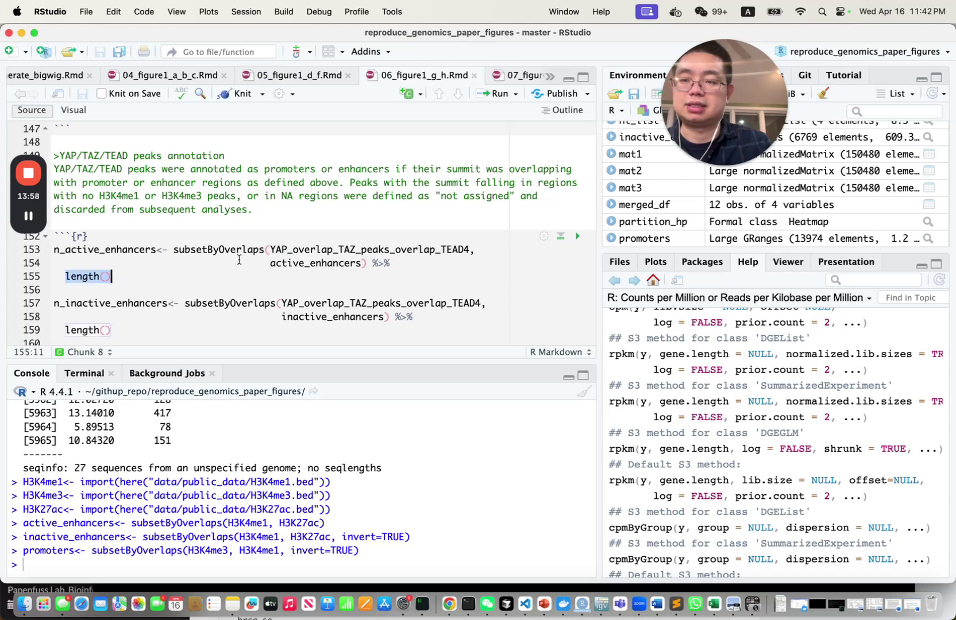
Run the n_active_enhancers definition and print its value in the console
click(185, 251)
key(super+Return)
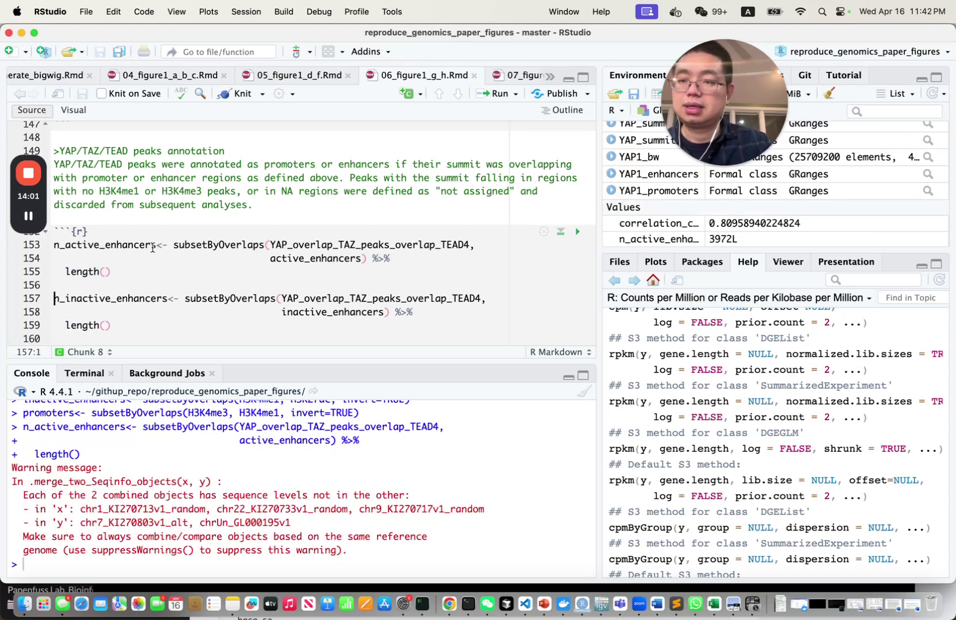
drag(156, 246, 18, 248)
key(super+Return)
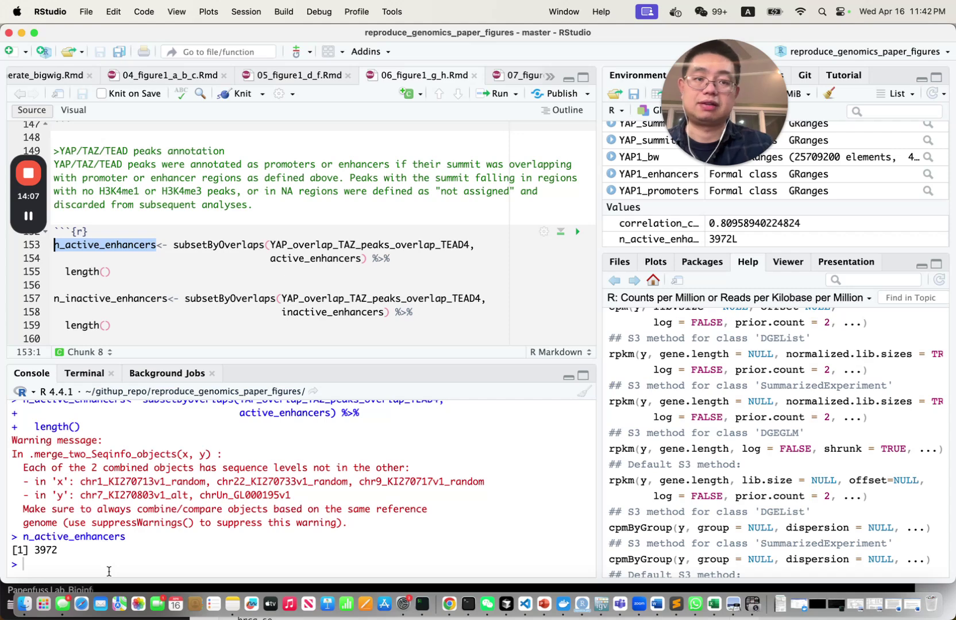
Highlight the YAP_overlap_TAZ_peaks_overlap_TEAD4 and inactive_enhancers arguments in the n_inactive_enhancers definition
scroll(215, 307, down, 5)
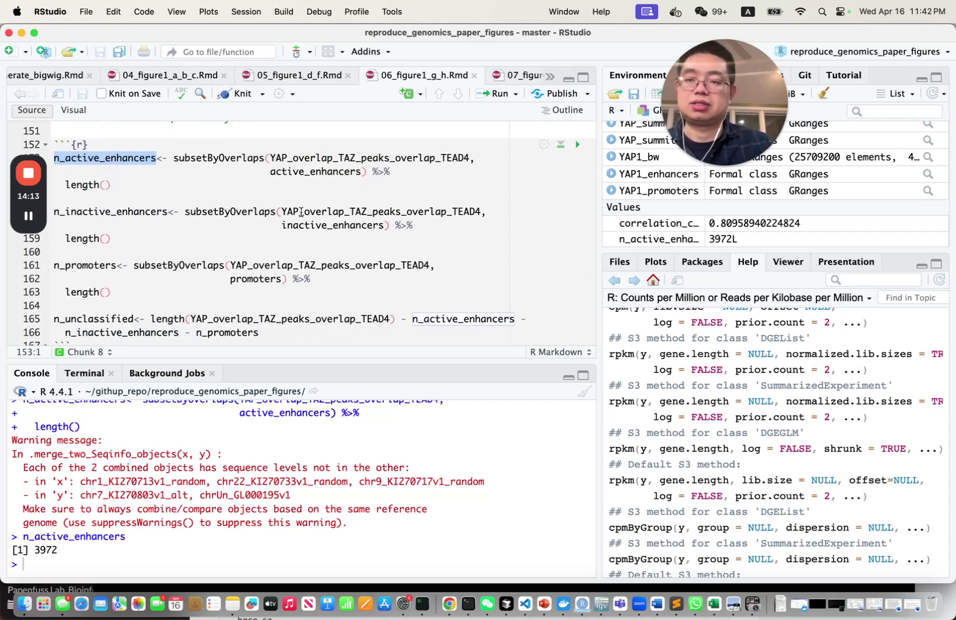
drag(281, 211, 484, 211)
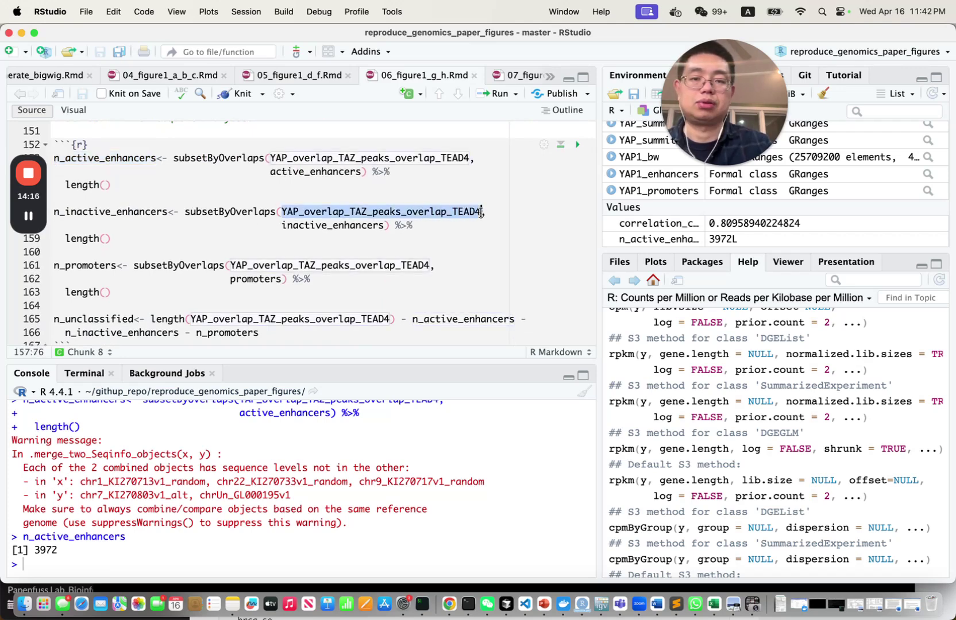
click(381, 225)
drag(384, 225, 282, 225)
Run the n_inactive_enhancers definition and print its value in the console
click(184, 214)
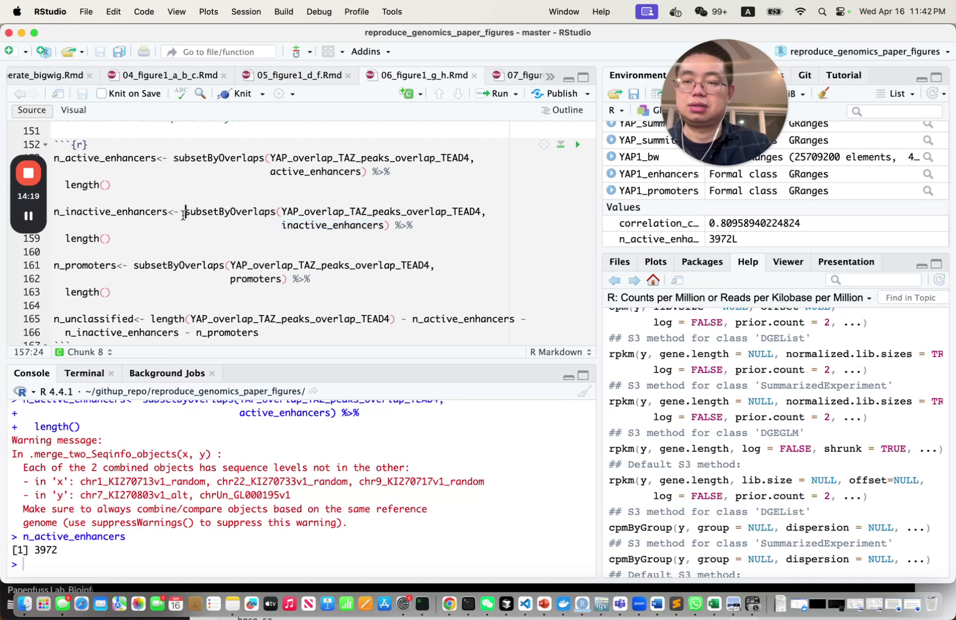
key(super+Return)
drag(167, 214, 31, 217)
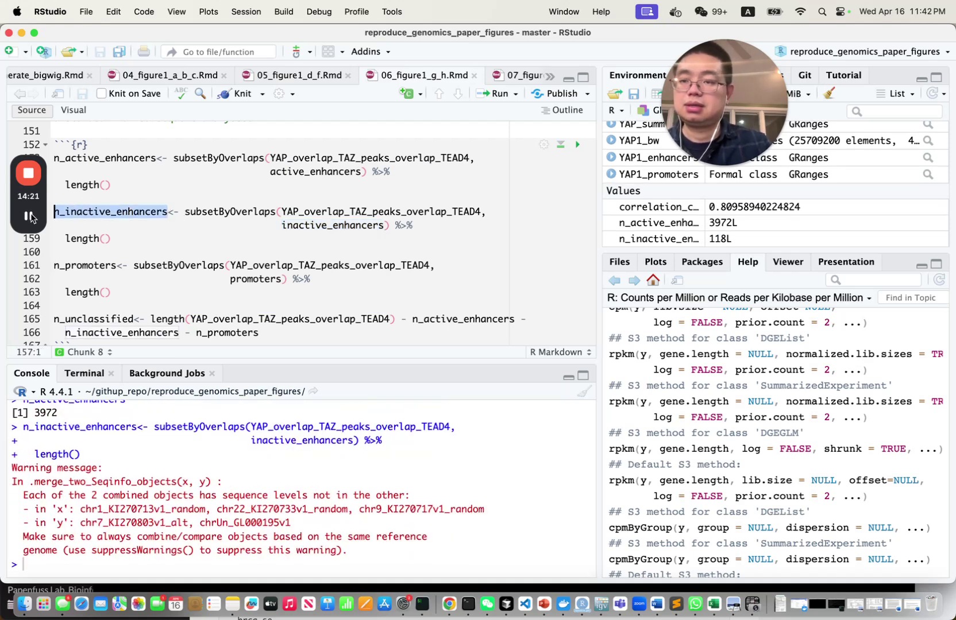
key(super+Return)
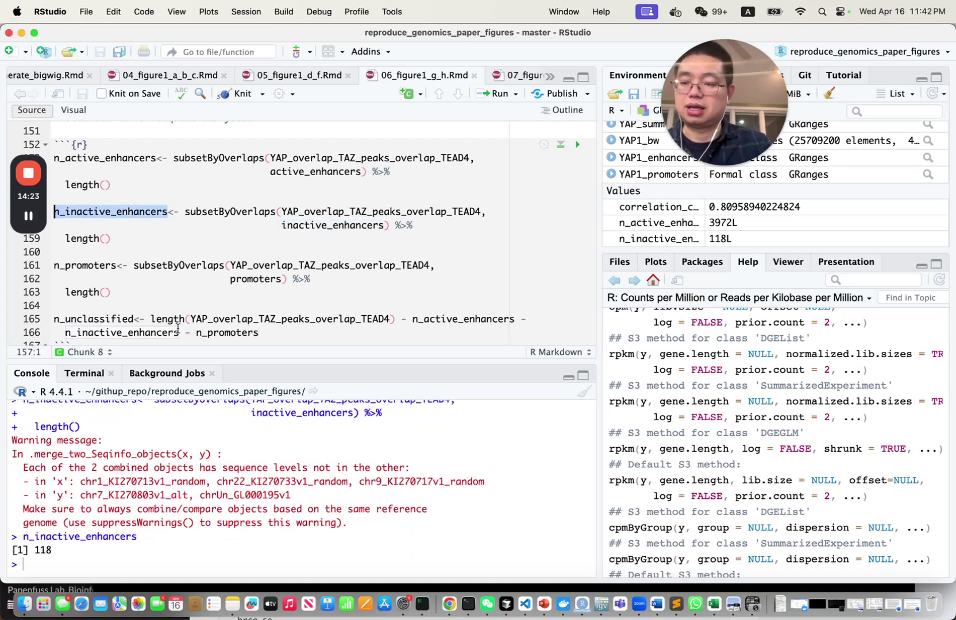
Run the n_promoters definition and the n_unclassified definition that subtracts the annotated peak counts from the total
scroll(239, 306, down, 3)
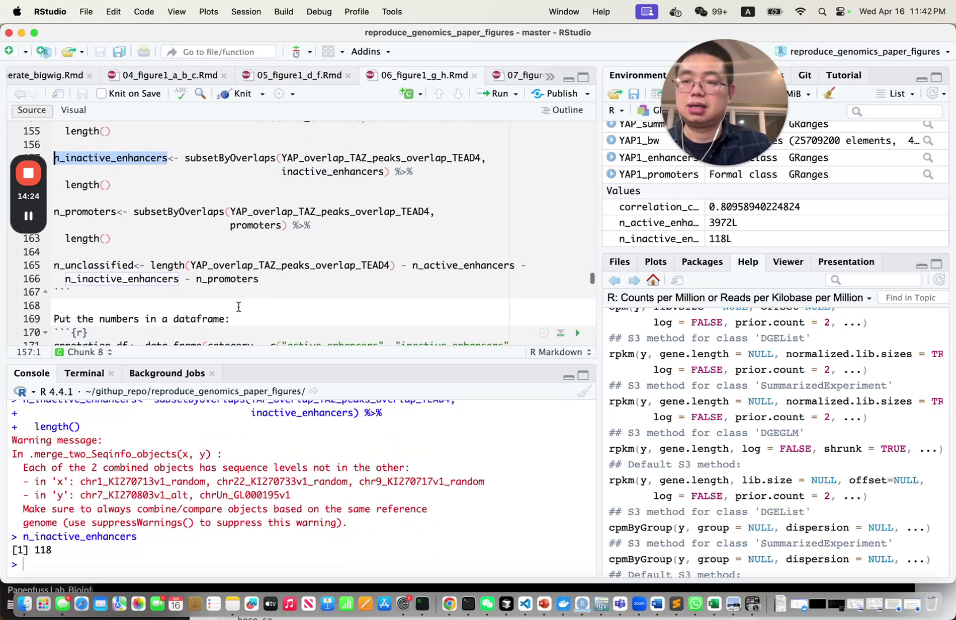
click(234, 210)
key(super+Return)
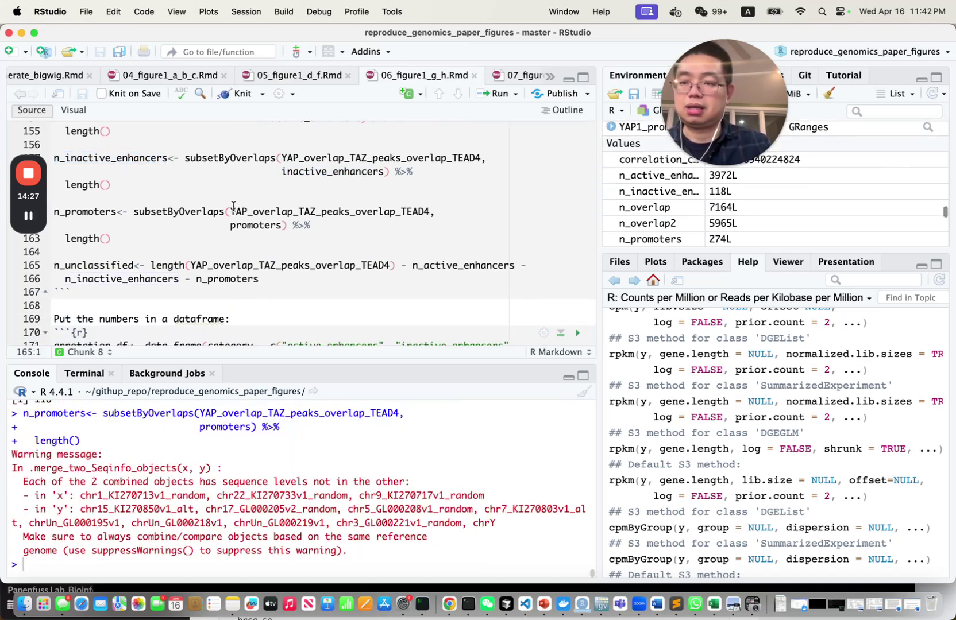
scroll(222, 290, down, 2)
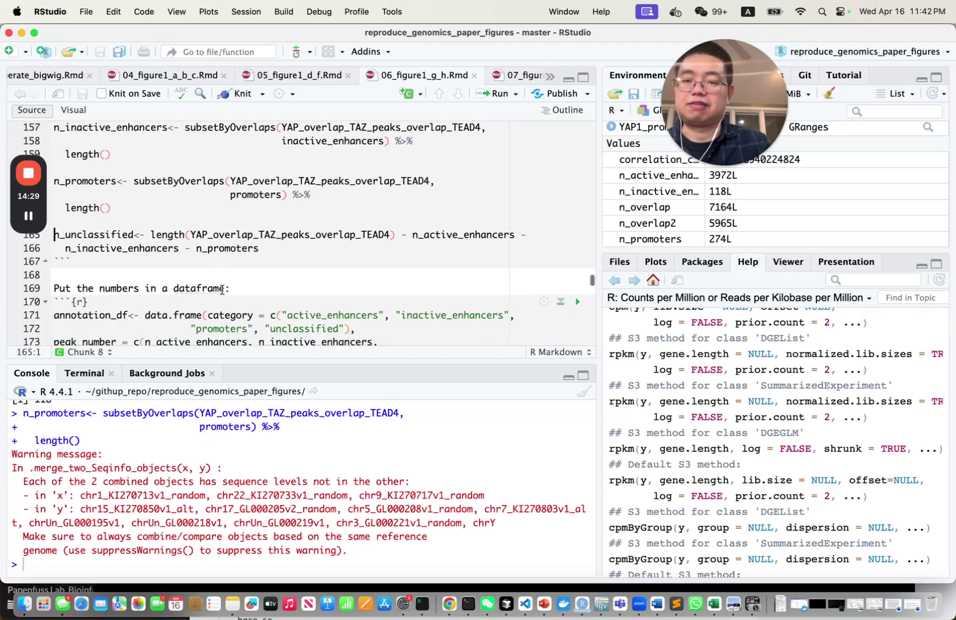
key(super+Return)
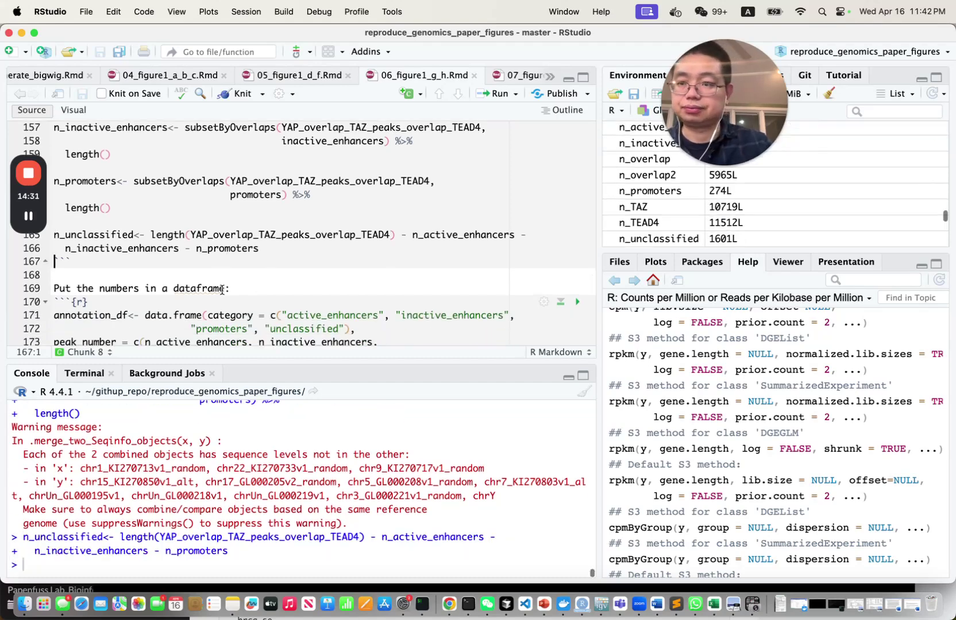
Print the values of n_promoters and n_unclassified in the console
click(113, 182)
double_click(113, 181)
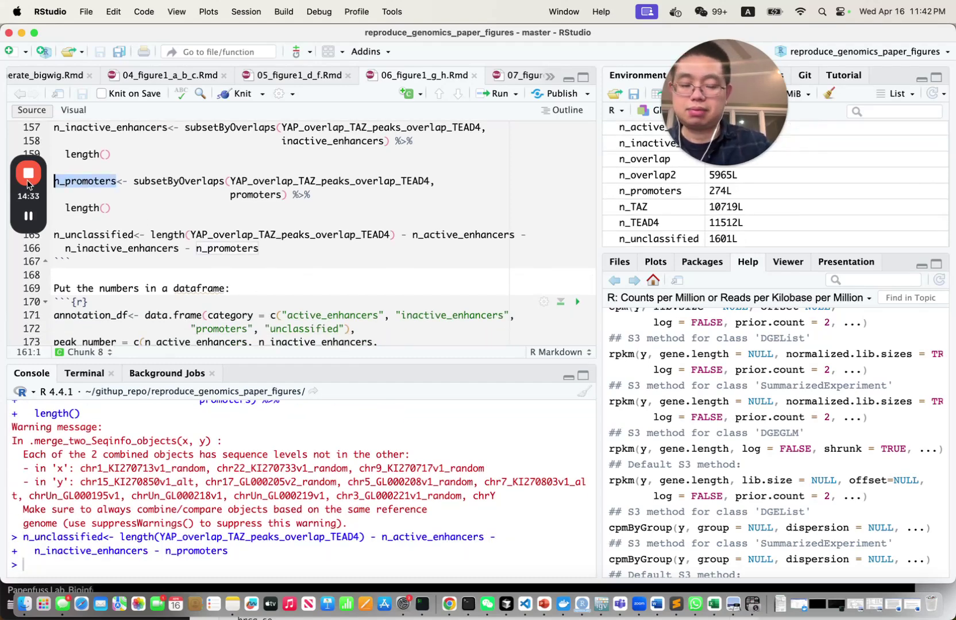
key(super+Return)
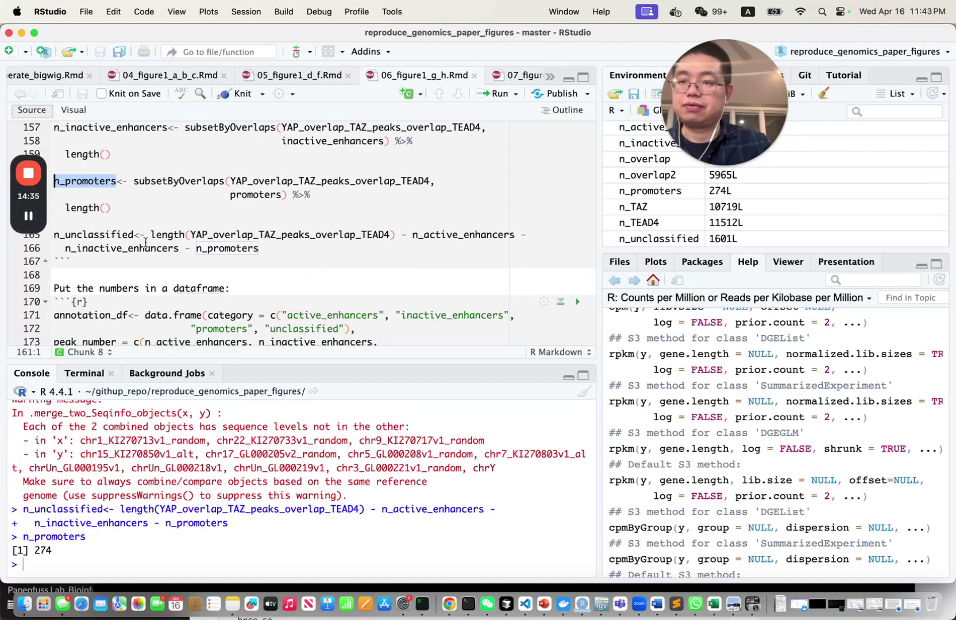
drag(134, 235, 1, 240)
key(super+Return)
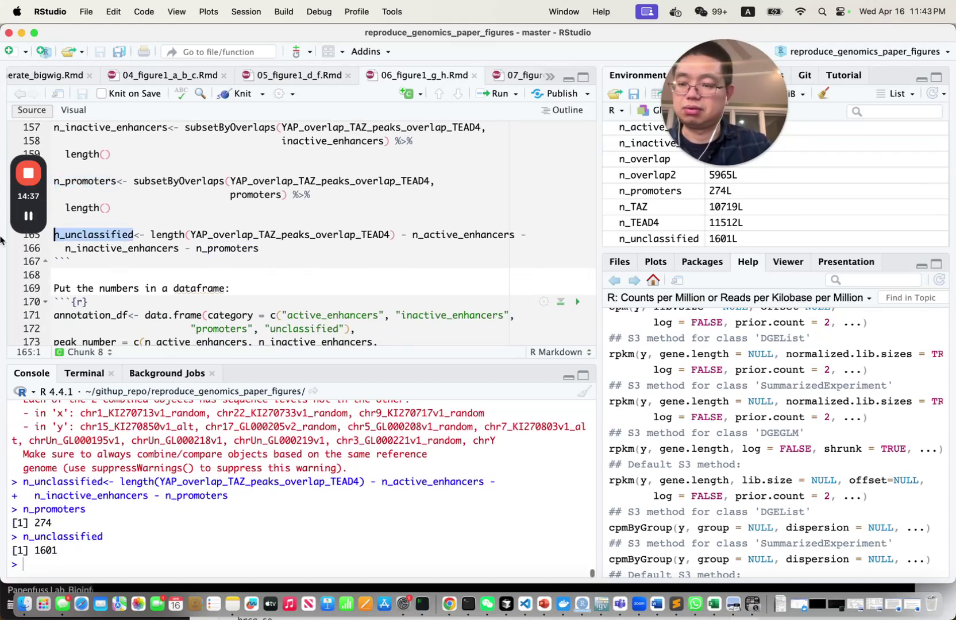
Build the annotation_df data frame of categories and peak numbers, print it, and highlight the active_enhancers peak number in the output
scroll(308, 260, down, 3)
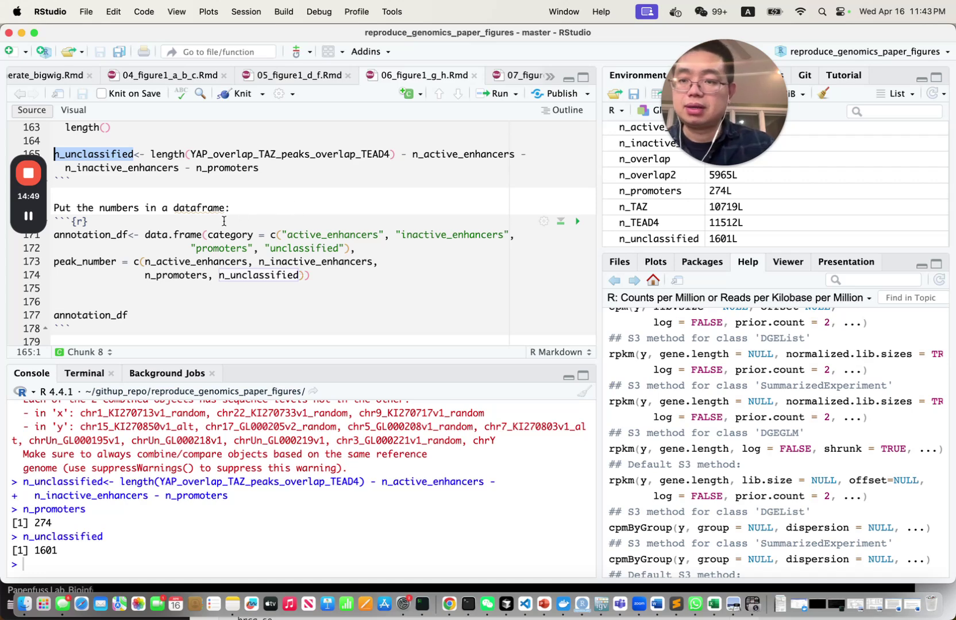
click(154, 234)
key(super+Return)
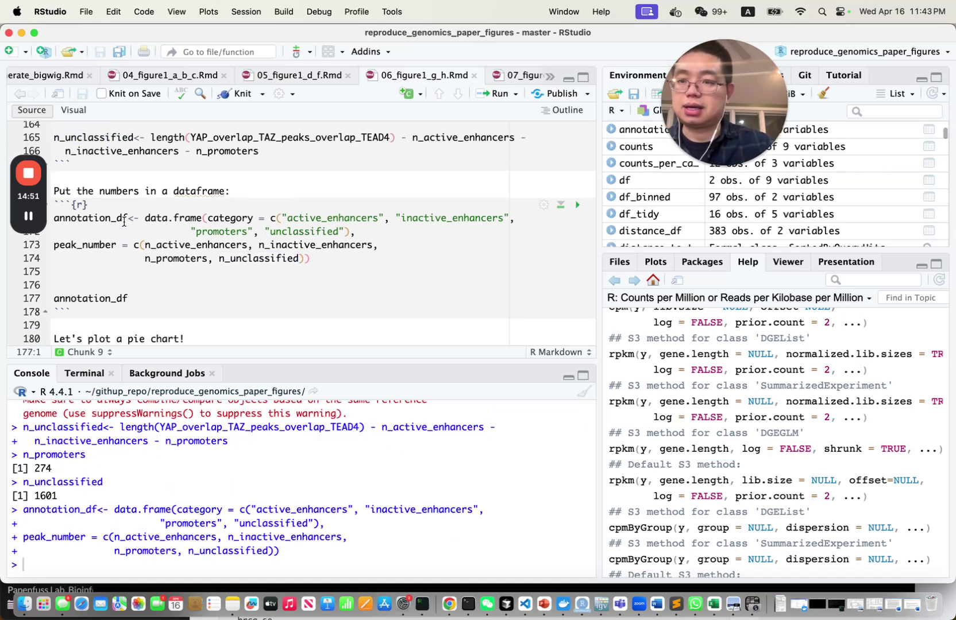
drag(129, 219, 53, 219)
key(super+Return)
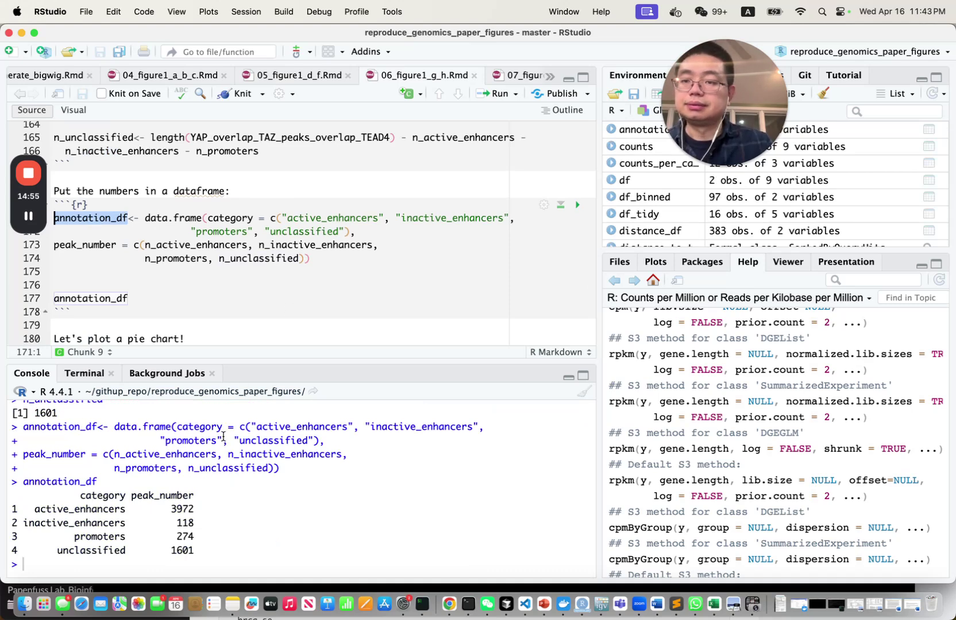
double_click(35, 510)
double_click(173, 509)
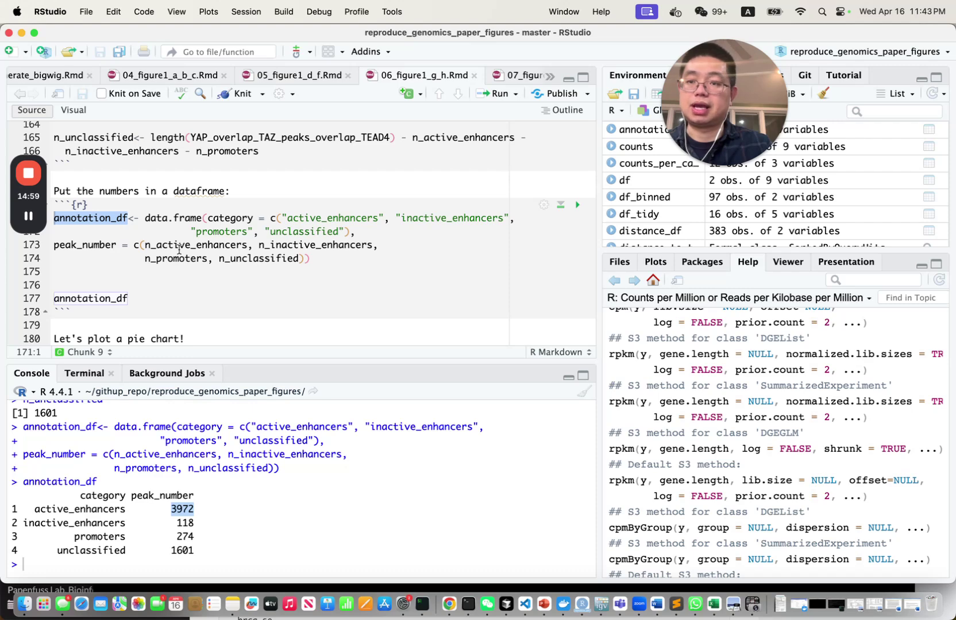
Load the ggplot2 library from the pie chart chunk
scroll(178, 250, up, 3)
scroll(189, 259, down, 6)
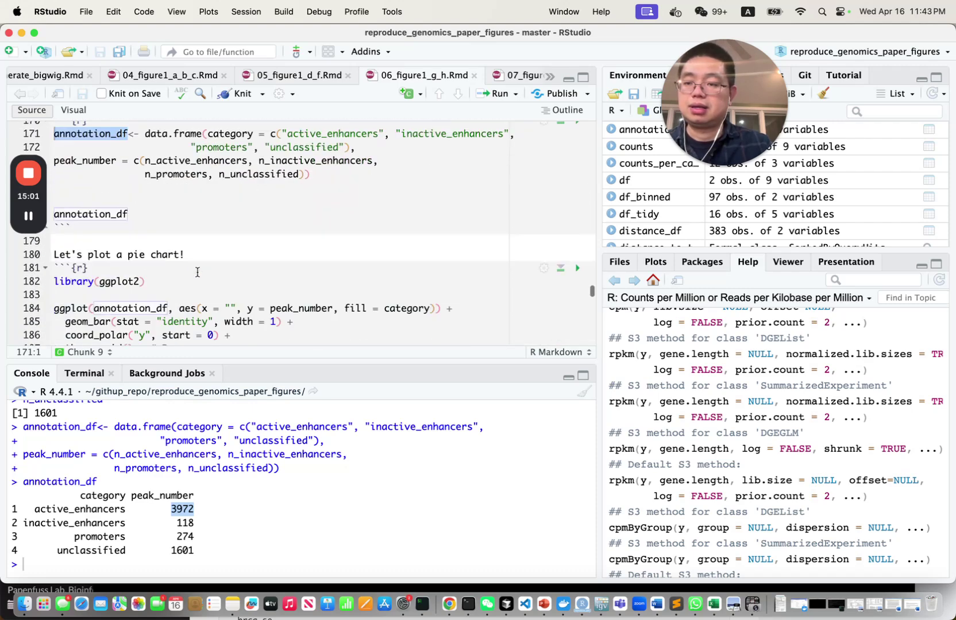
scroll(197, 272, down, 2)
click(151, 158)
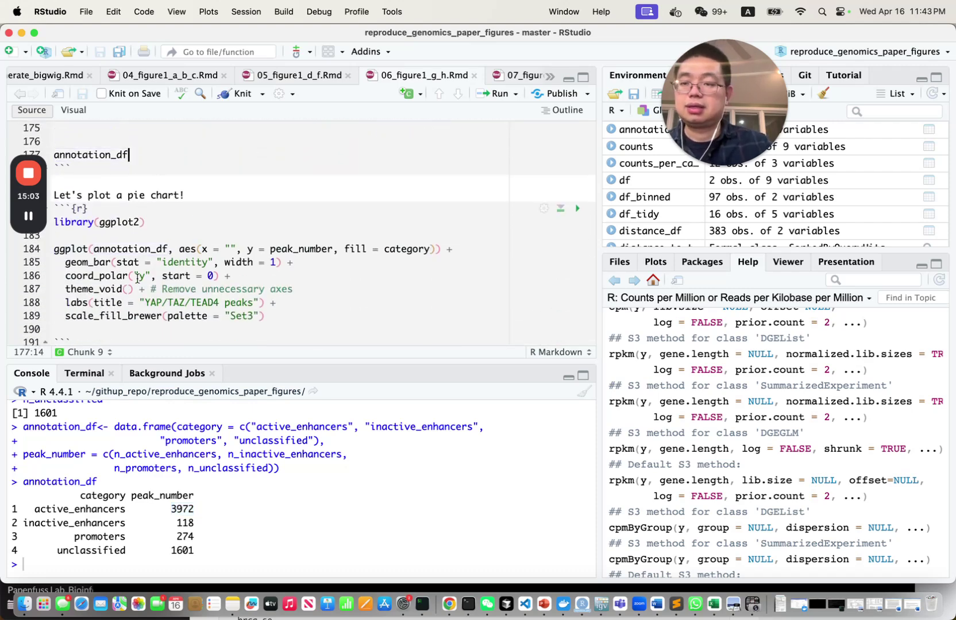
click(155, 222)
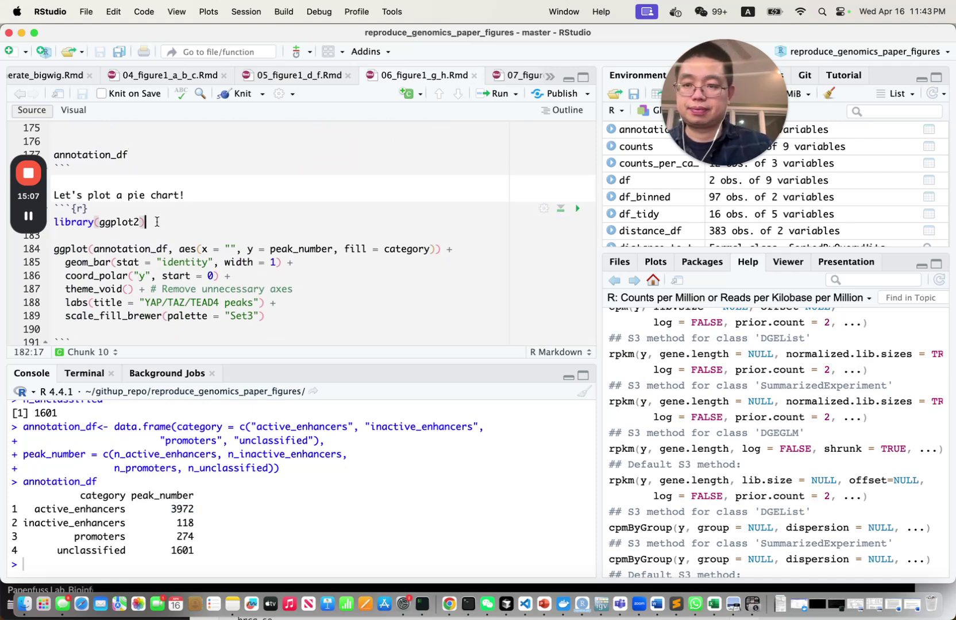
key(super+Return)
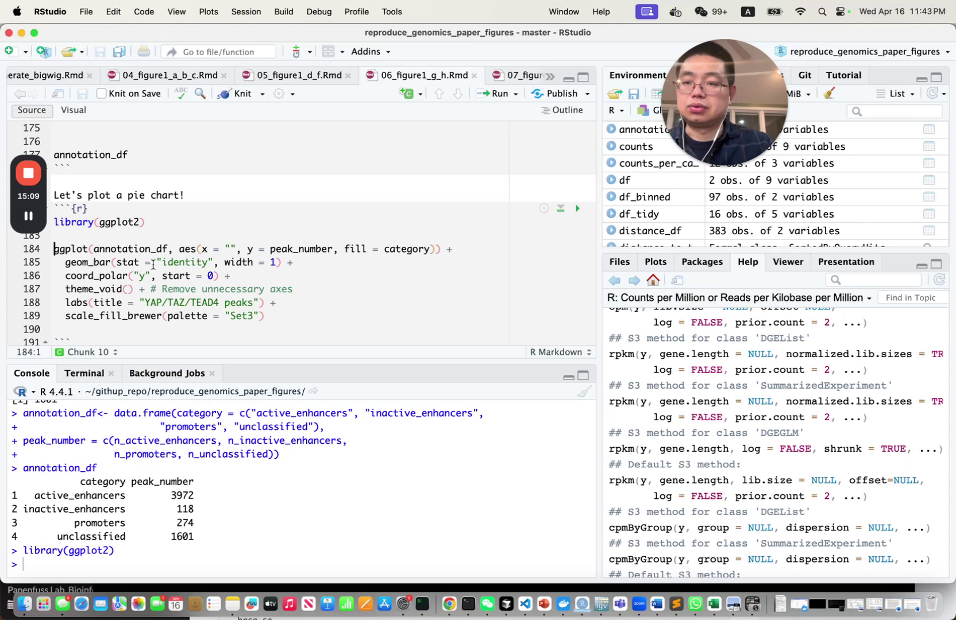
Plot annotation_df as the YAP/TAZ/TEAD4 pie chart with the Set3 palette, and highlight the coord_polar call in its code
drag(94, 249, 162, 249)
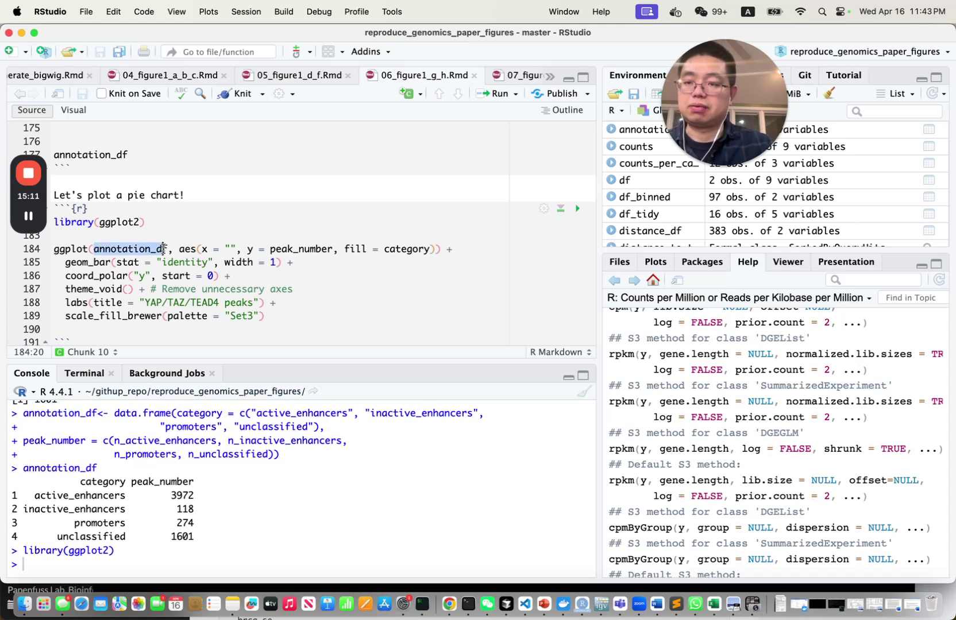
scroll(83, 285, down, 1)
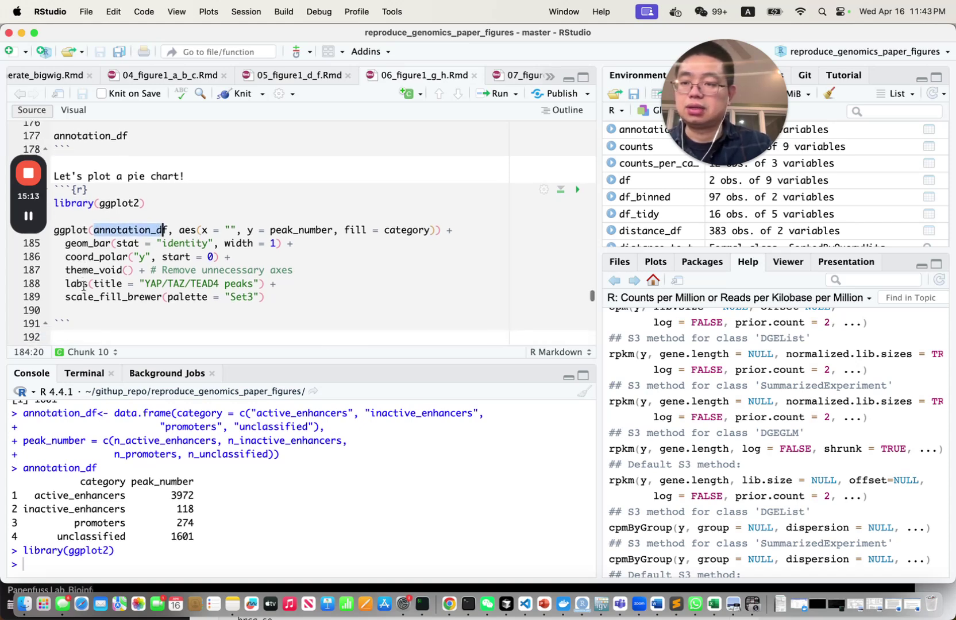
click(88, 227)
key(super+Return)
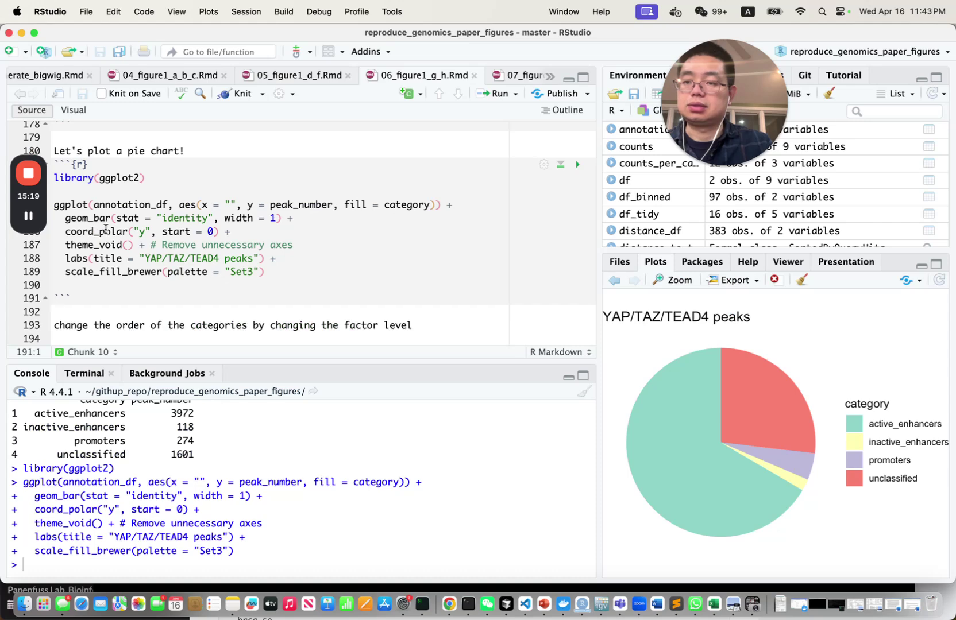
drag(64, 235, 129, 232)
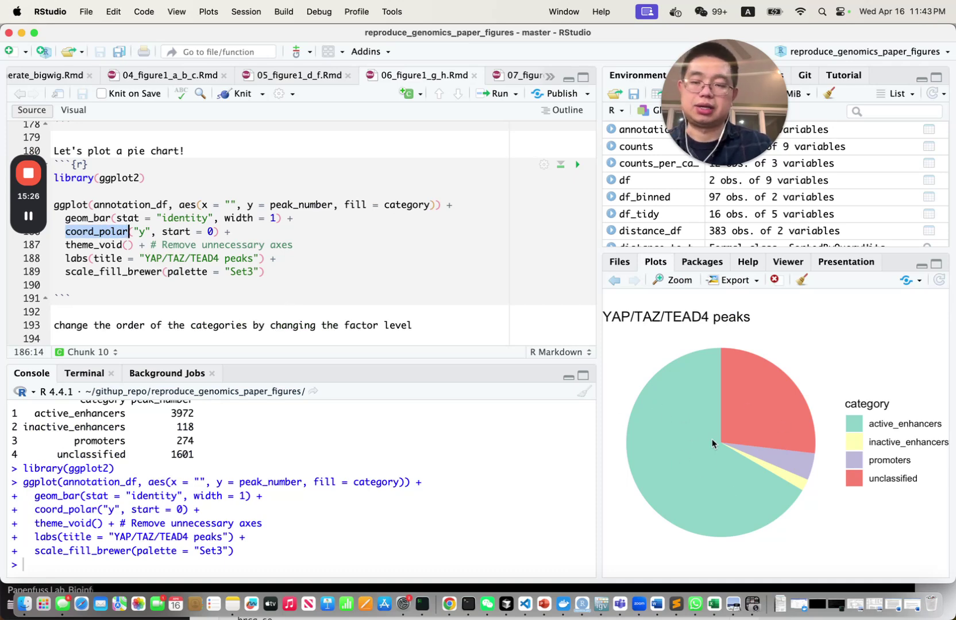
Highlight the factor() call and run it to order the categories as promoters, active_enhancers, inactive_enhancers, unclassified
scroll(313, 260, down, 3)
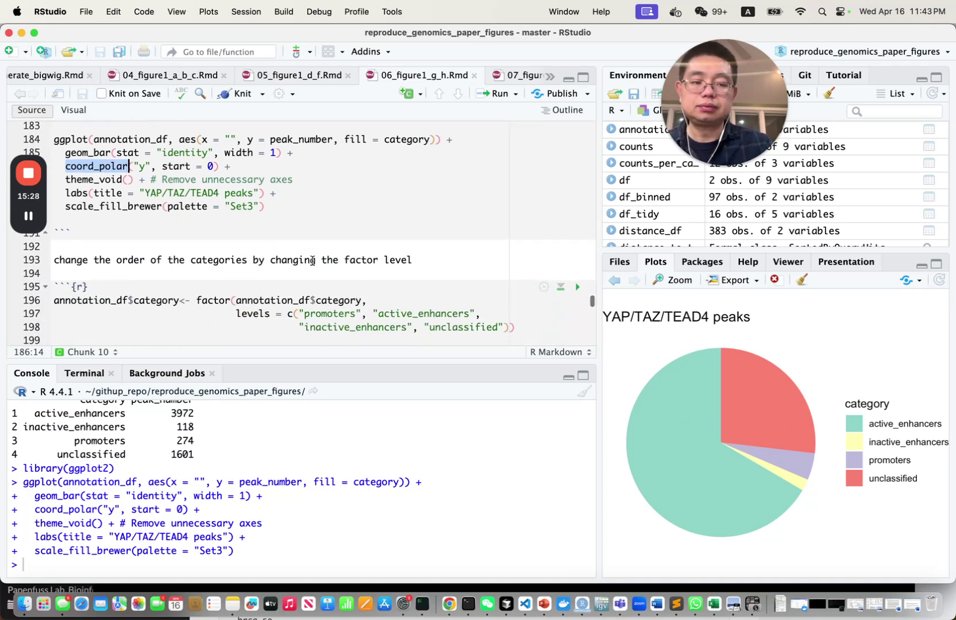
scroll(313, 260, down, 2)
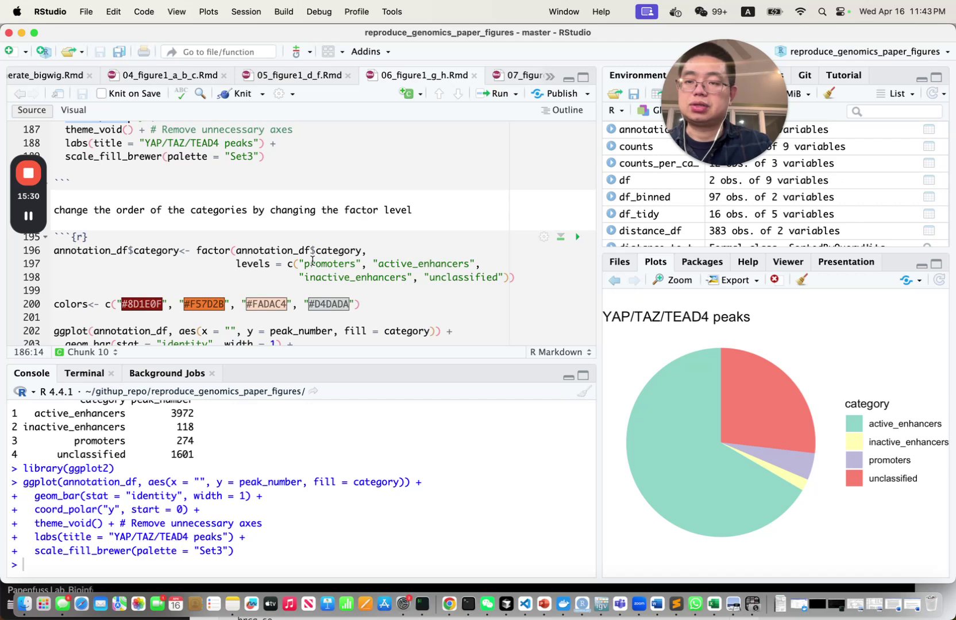
drag(196, 251, 357, 277)
click(339, 263)
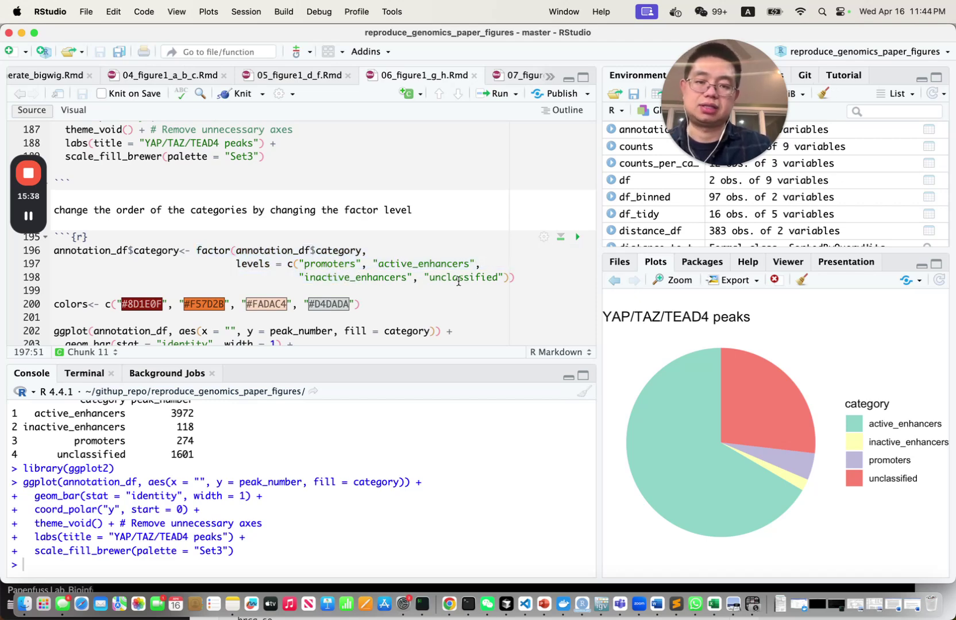
drag(197, 250, 242, 249)
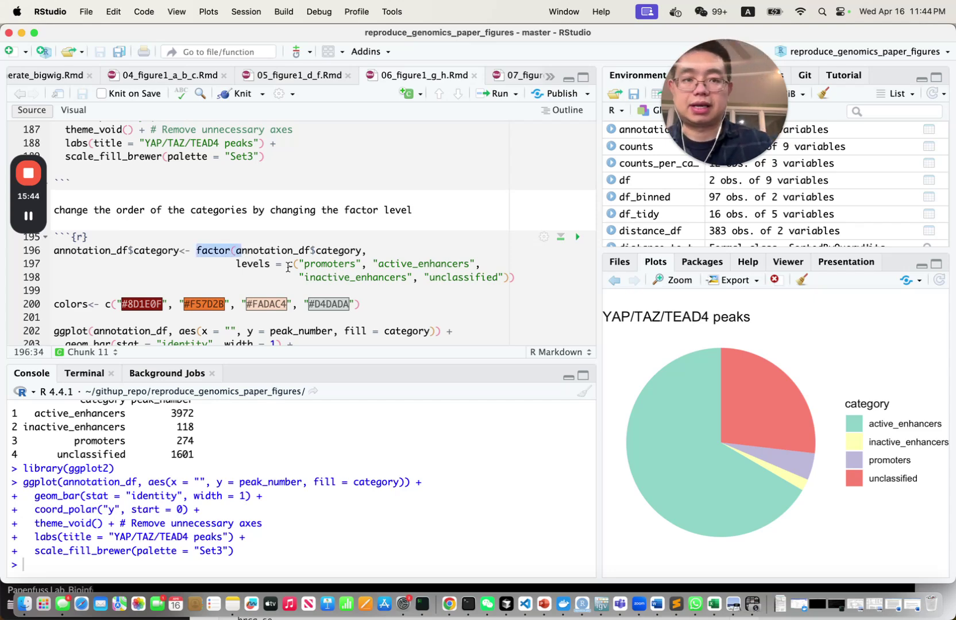
click(149, 253)
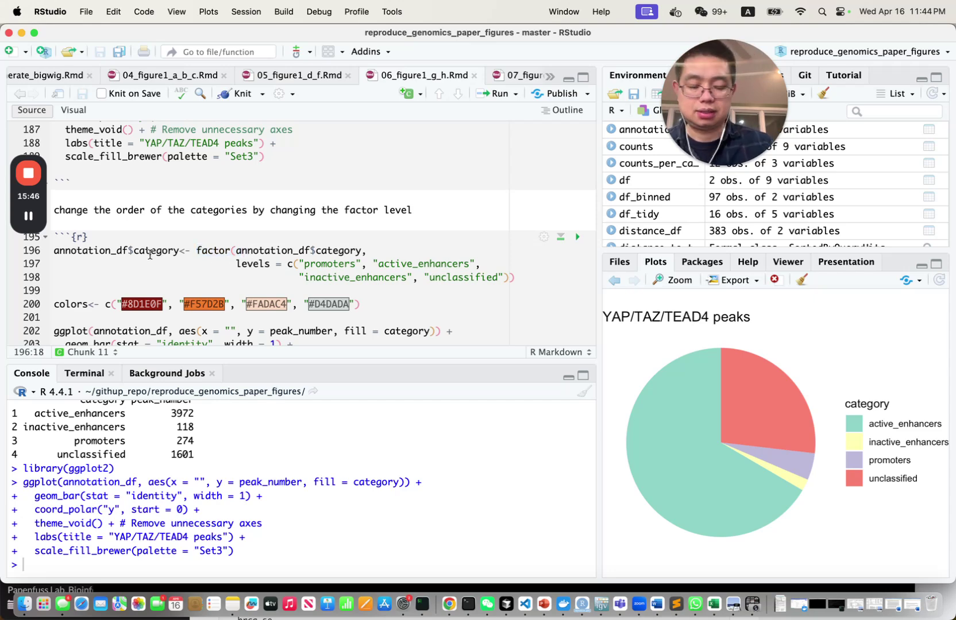
key(ctrl+Return)
Define the four-colour colors vector and redraw the YAP/TAZ/TEAD4 pie chart using scale_fill_manual(values = colors)
scroll(155, 265, down, 2)
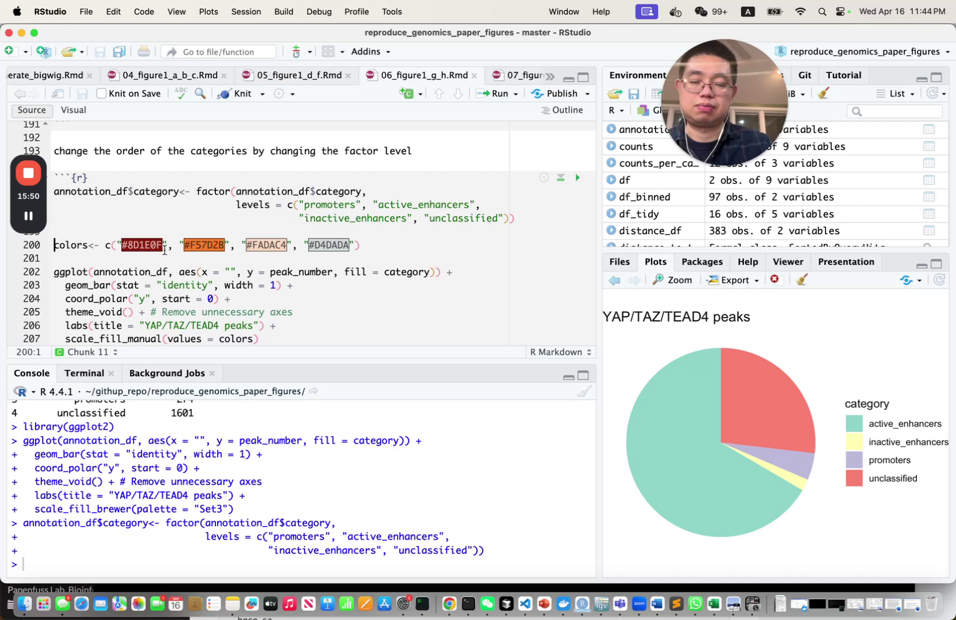
key(ctrl+Return)
scroll(115, 230, down, 2)
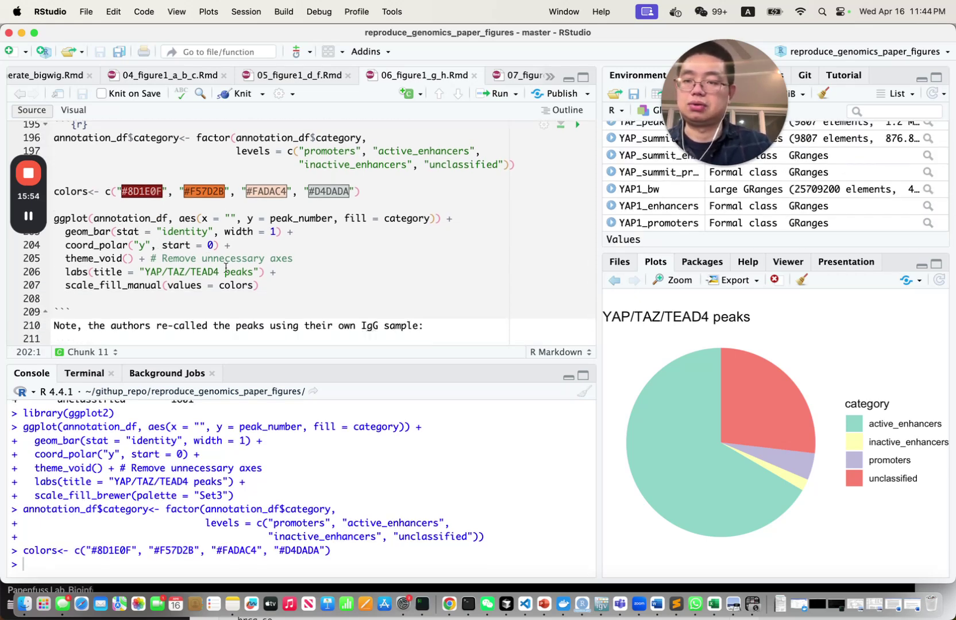
drag(253, 286, 167, 285)
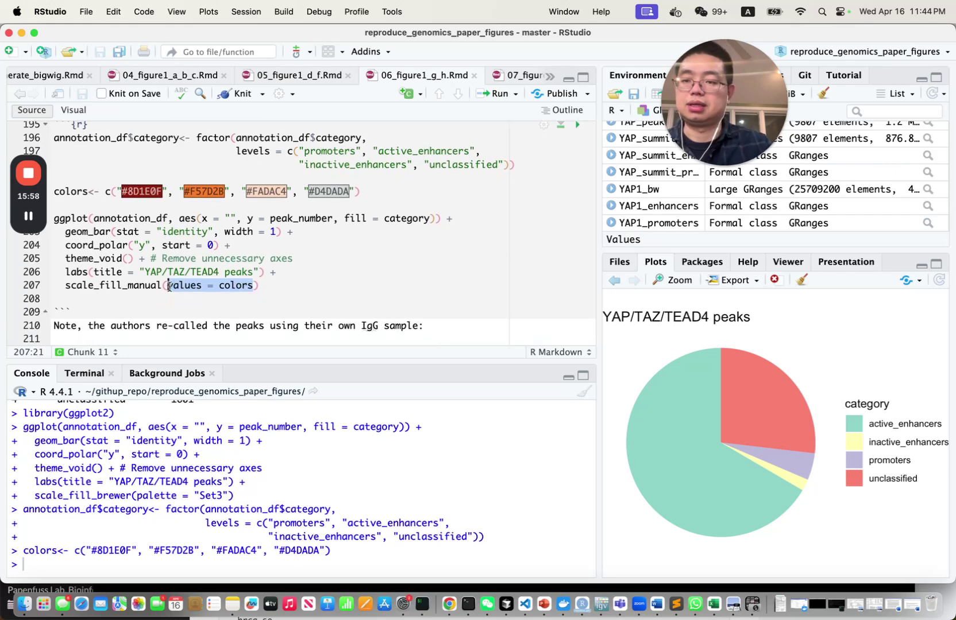
click(122, 218)
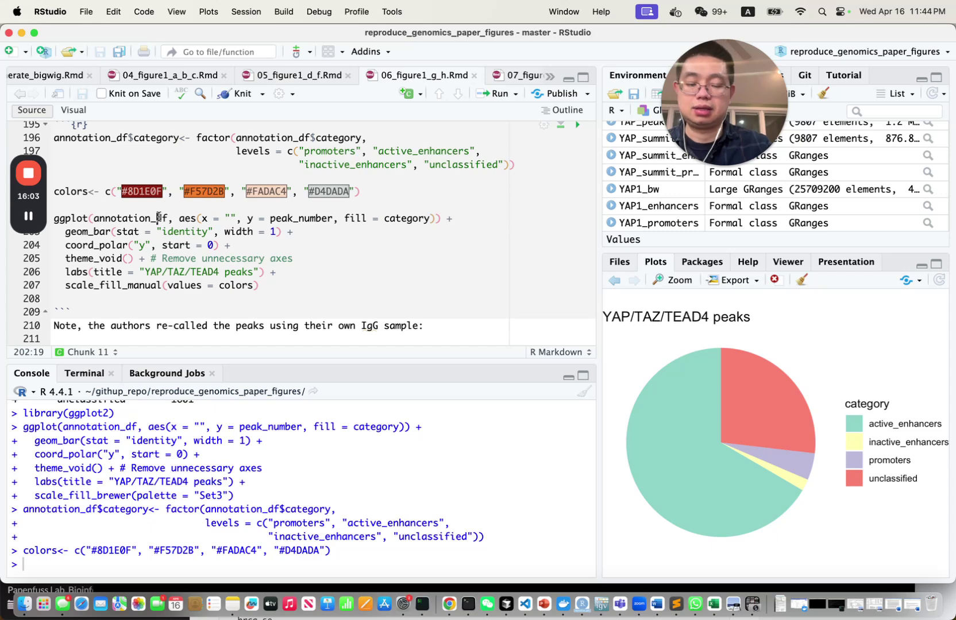
key(super+Return)
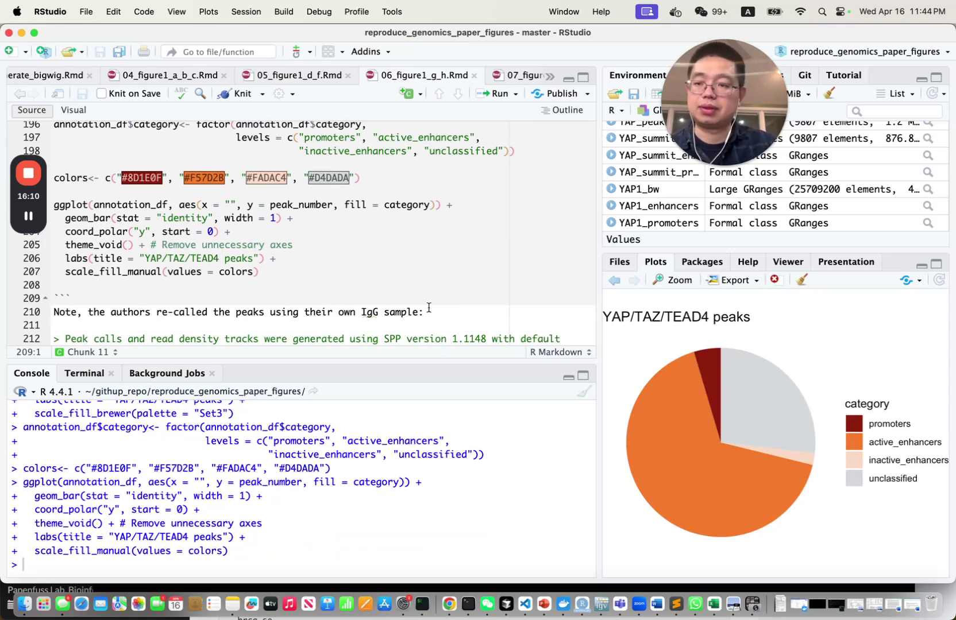
Print the current annotation_df from the percentage-labelling chunk and highlight the active_enhancers peak number in the output
scroll(428, 310, down, 8)
scroll(428, 307, down, 1)
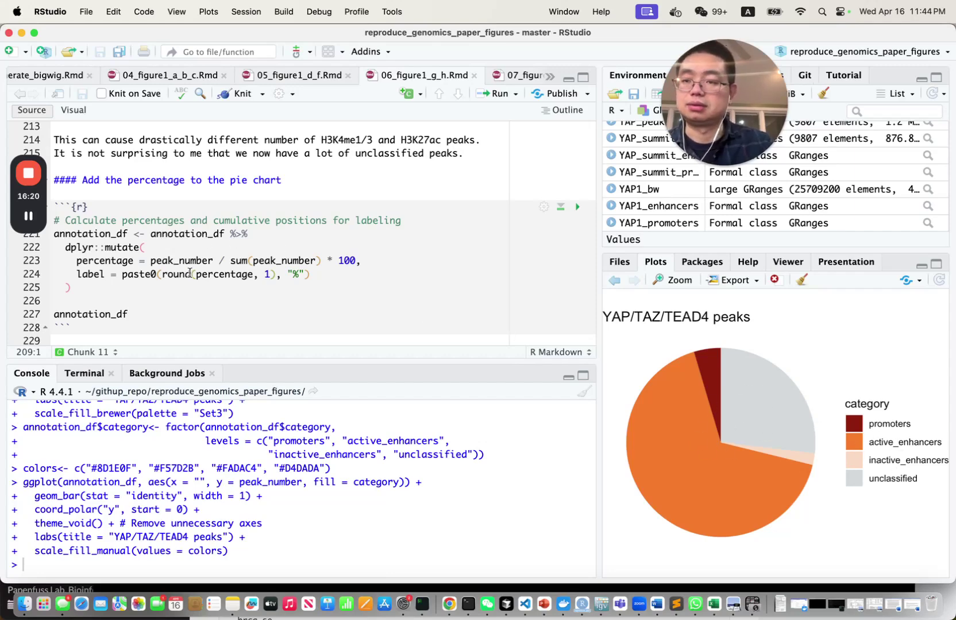
scroll(190, 273, down, 2)
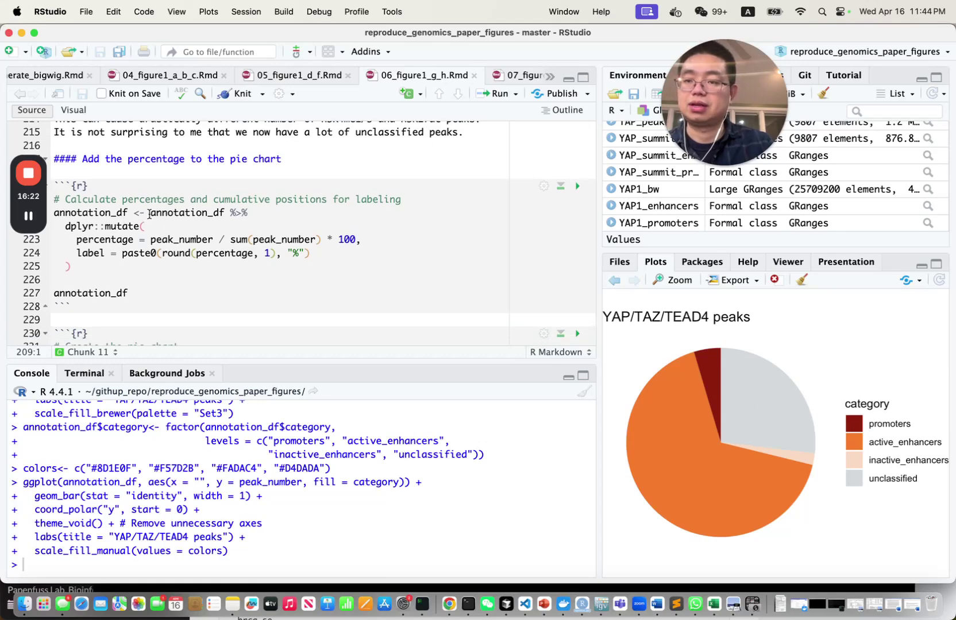
drag(150, 213, 223, 215)
key(super+Return)
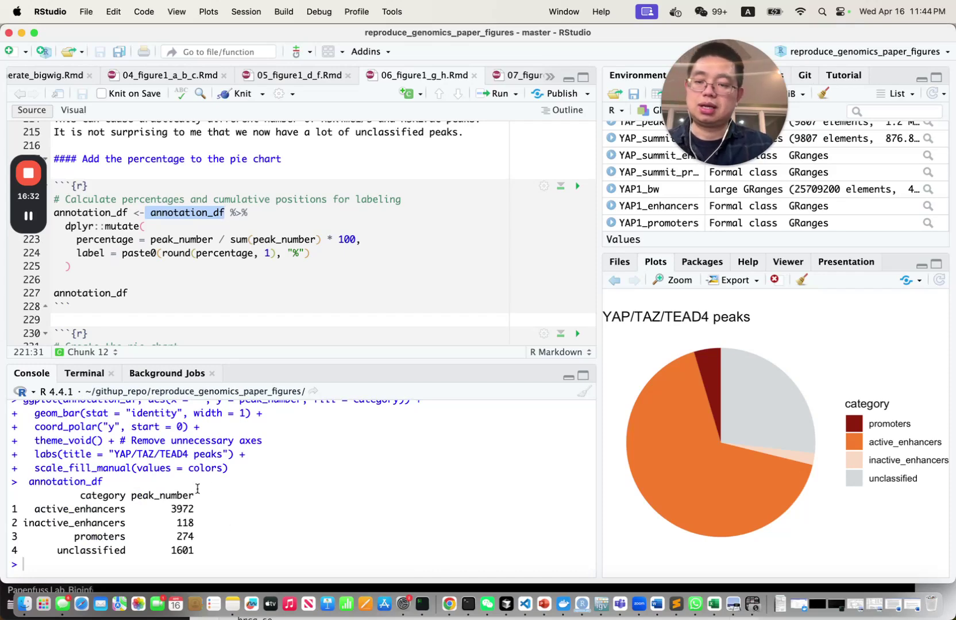
drag(166, 510, 195, 513)
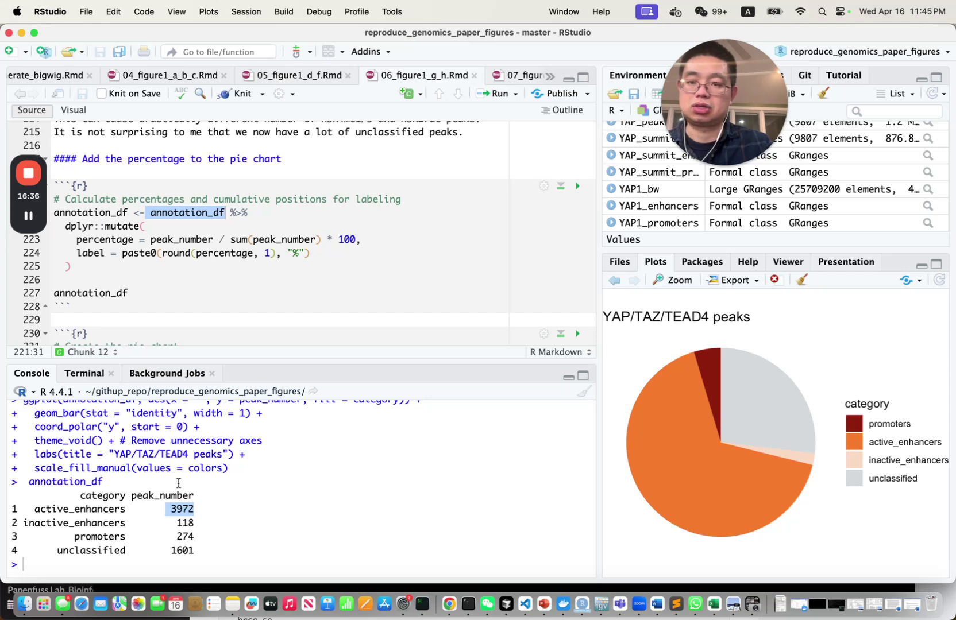
Add percentage and one-decimal label columns to annotation_df with dplyr::mutate, print it, and highlight the label column
click(100, 267)
key(super+Return)
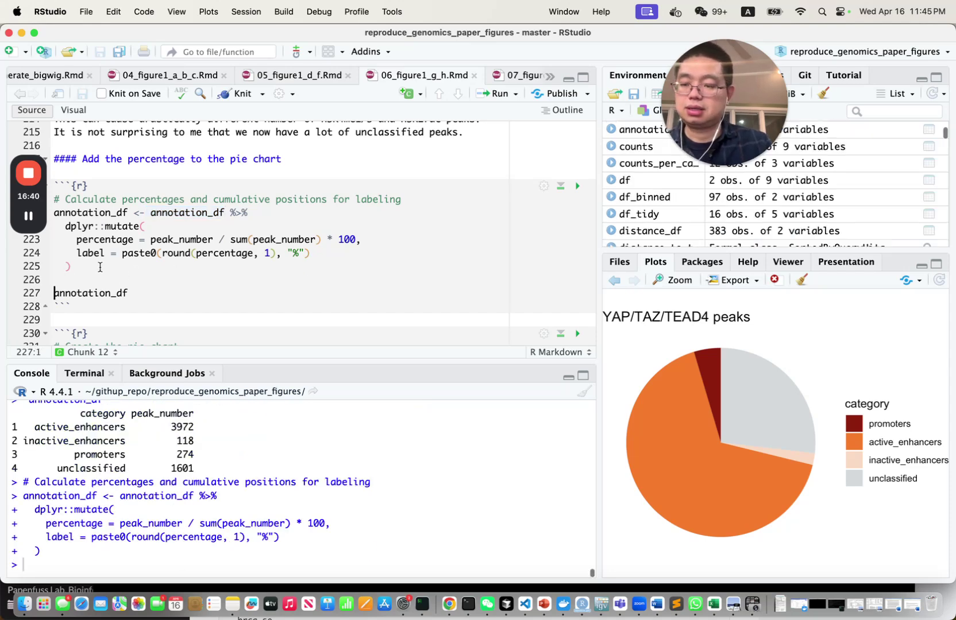
key(super+Return)
drag(263, 491, 291, 553)
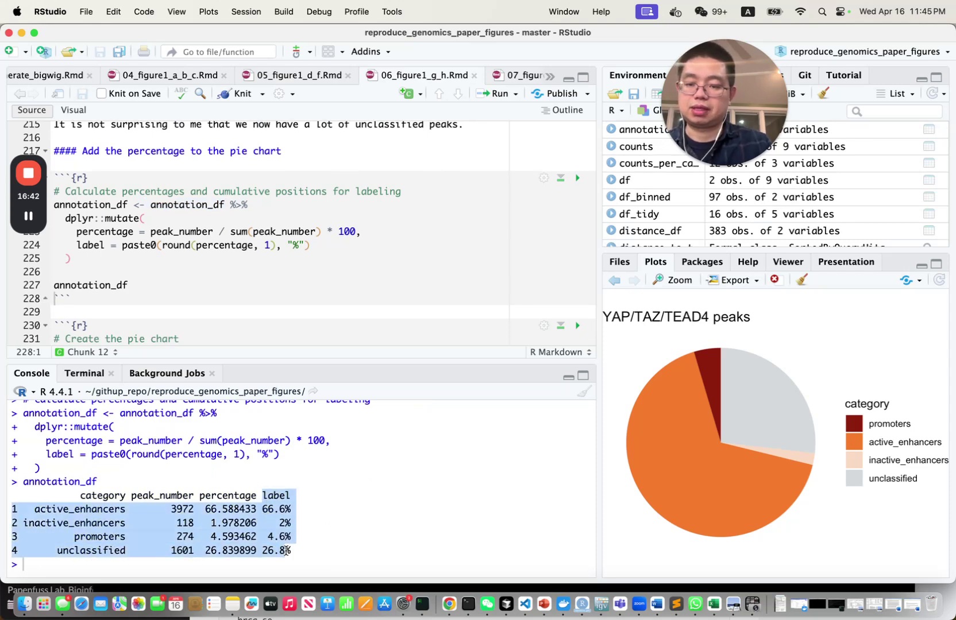
Highlight geom_text and its label mapping, and redraw the YAP/TAZ/TEAD4 pie chart with percentage labels using position_stack(vjust = 0.5)
scroll(289, 285, down, 5)
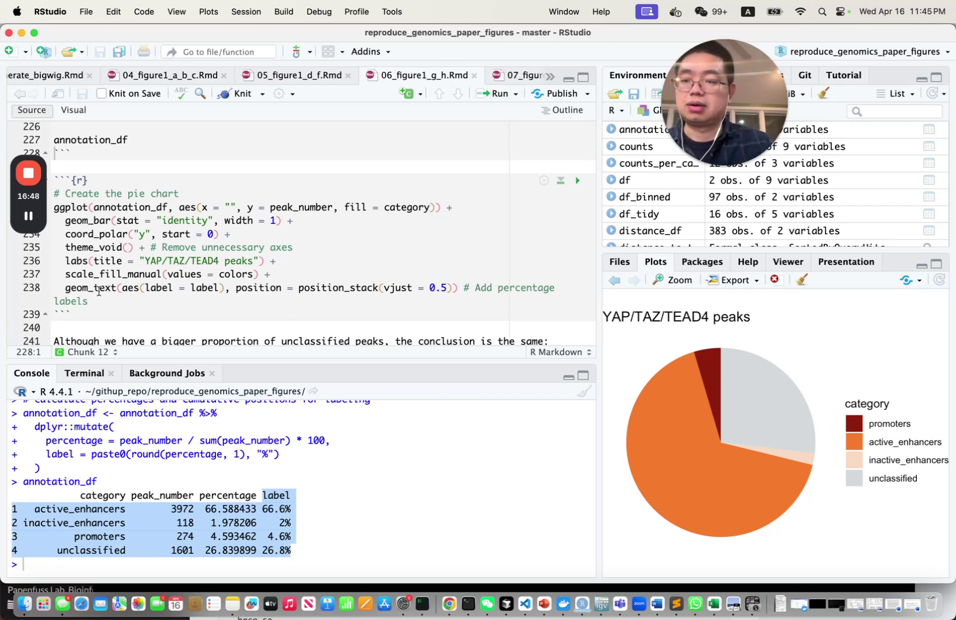
drag(65, 288, 118, 291)
click(119, 309)
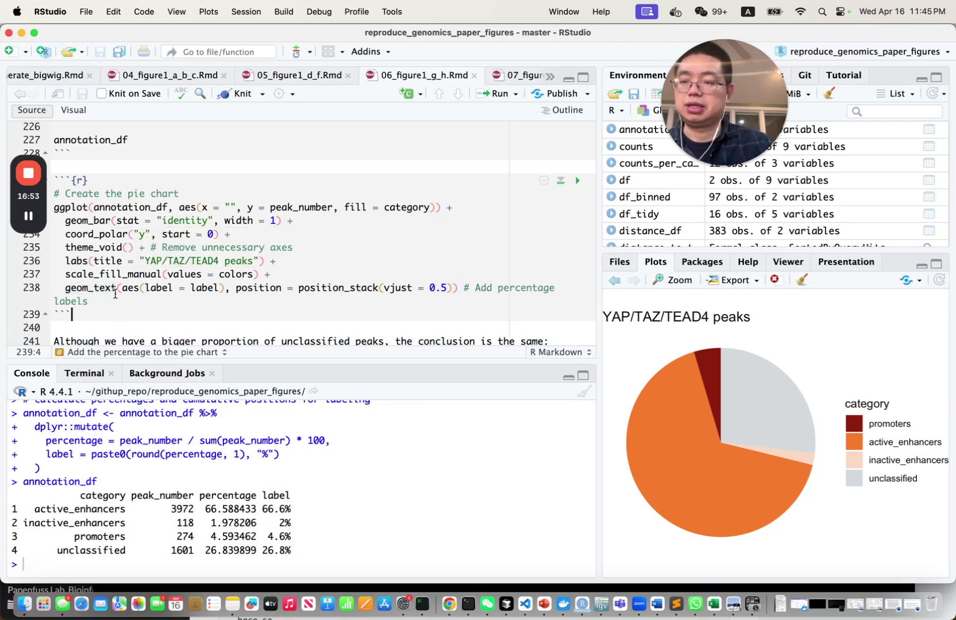
drag(145, 288, 202, 290)
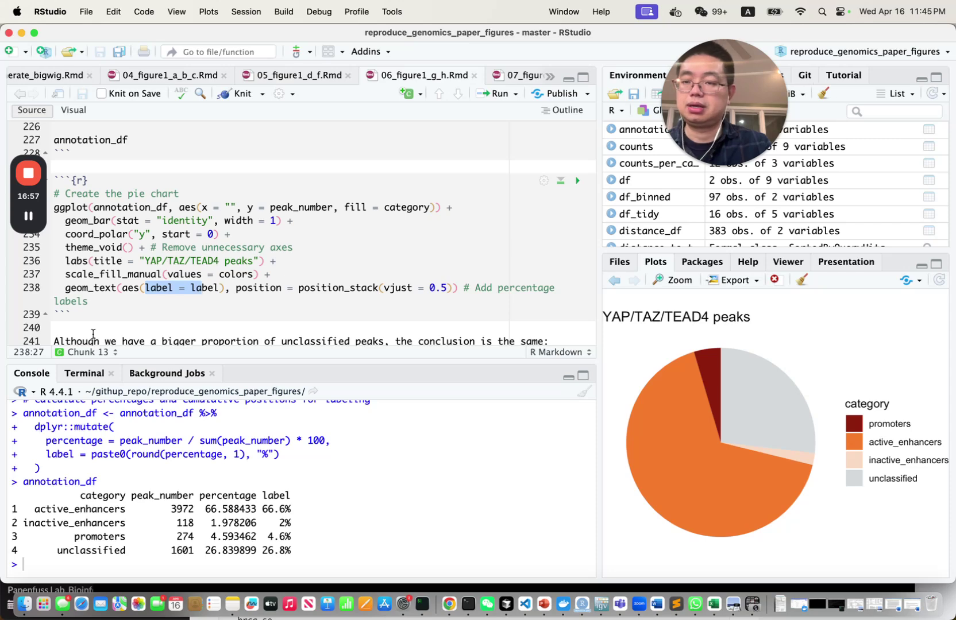
click(380, 290)
key(super+Return)
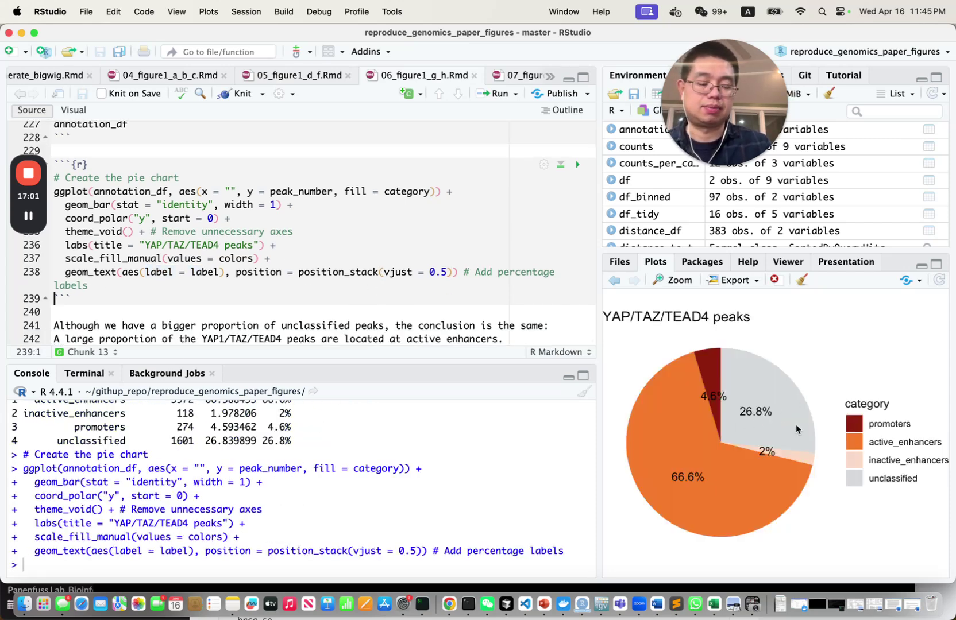
scroll(227, 280, down, 1)
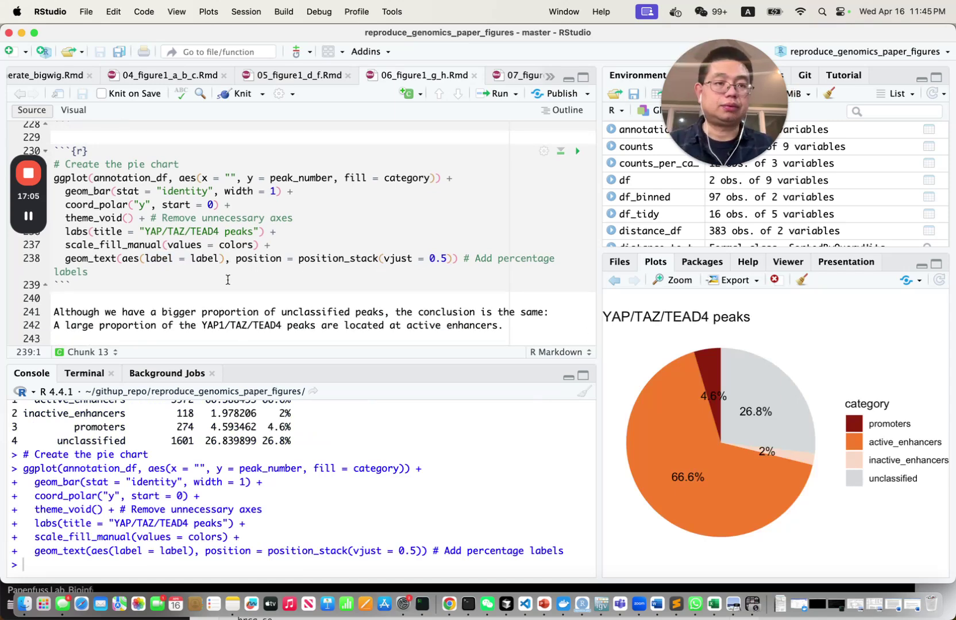